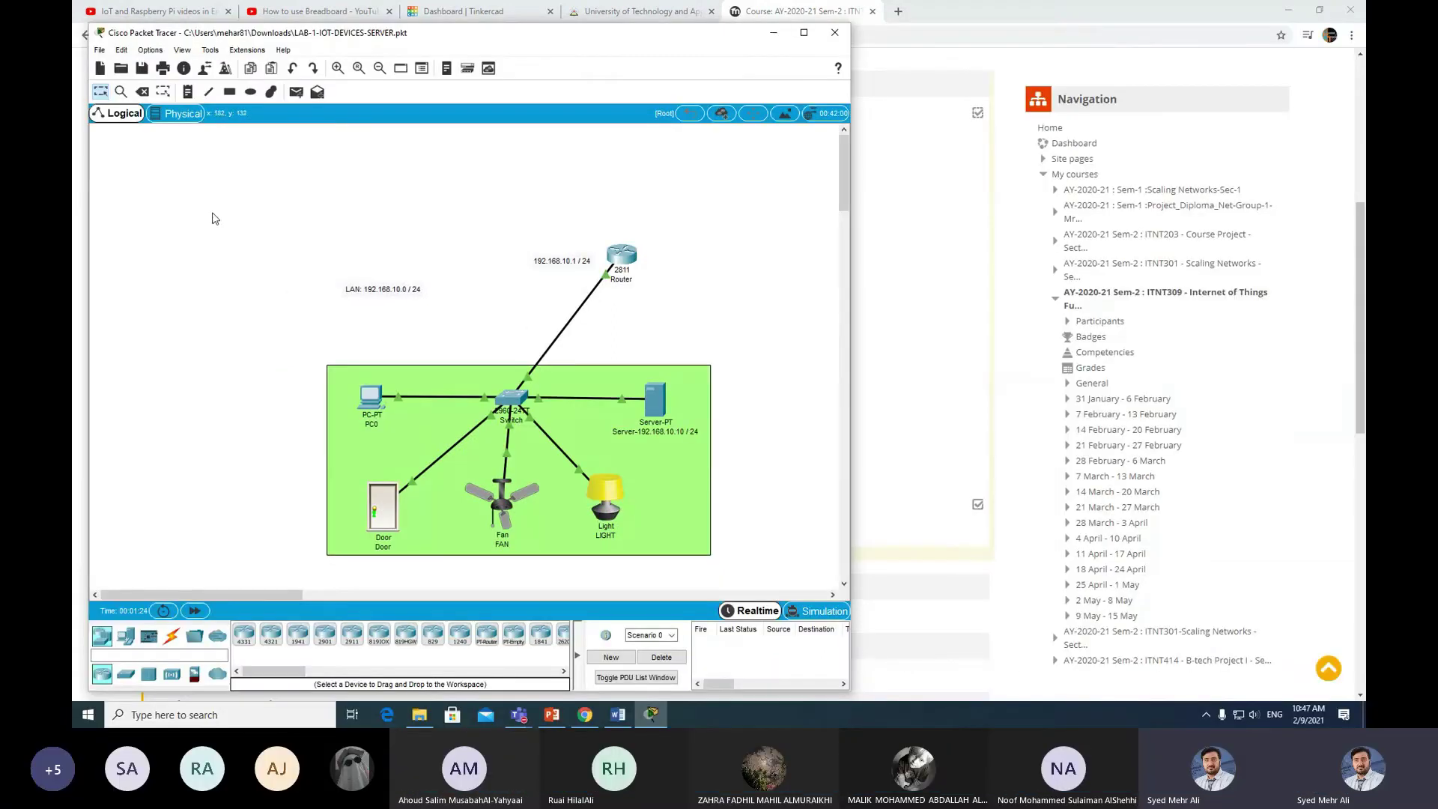
Marquee-select the LAN devices in the reference IoT topology, then clear the selection
left_click_drag(265, 192, 747, 301)
left_click(749, 303)
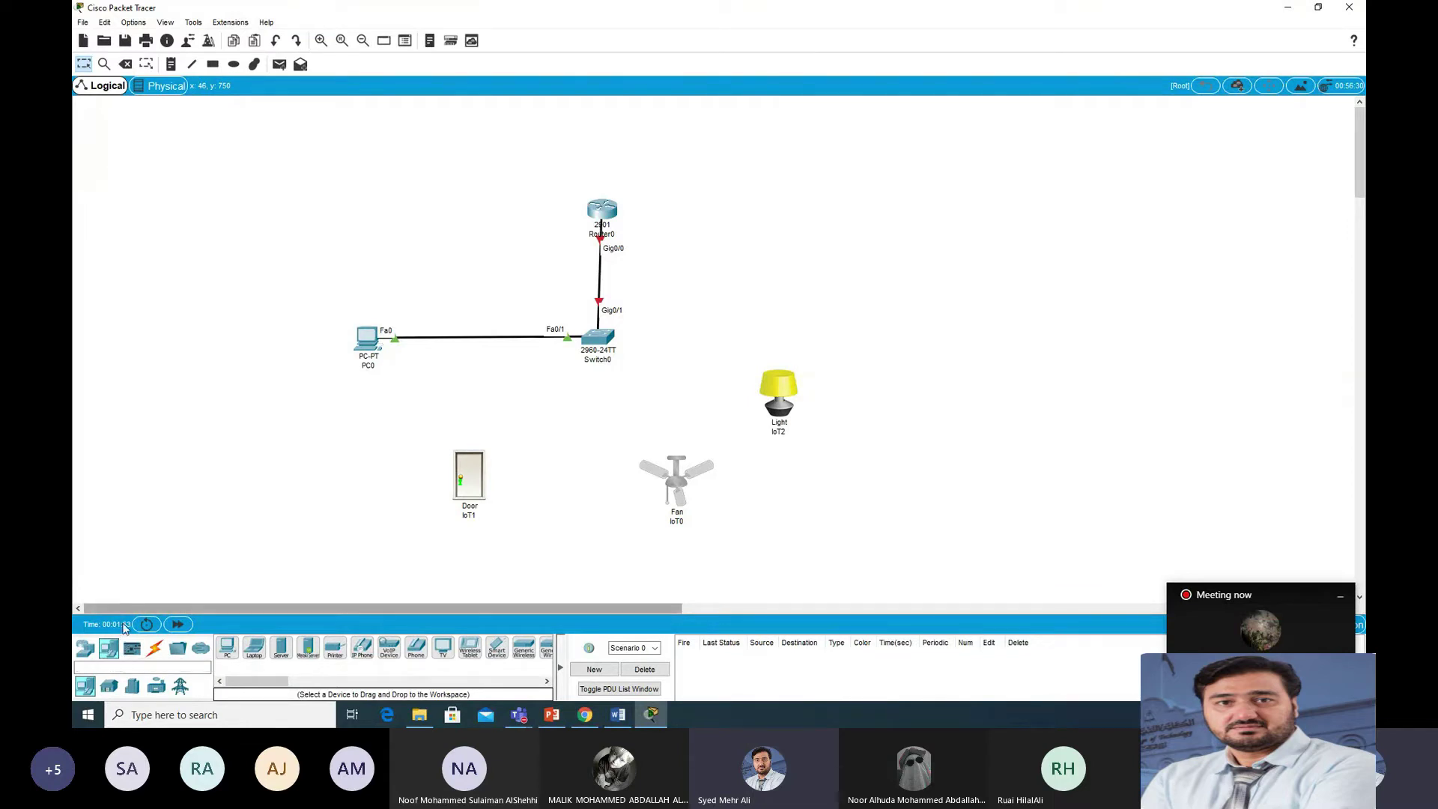
Show the Home IoT device list under End Devices and scroll through it
left_click(109, 688)
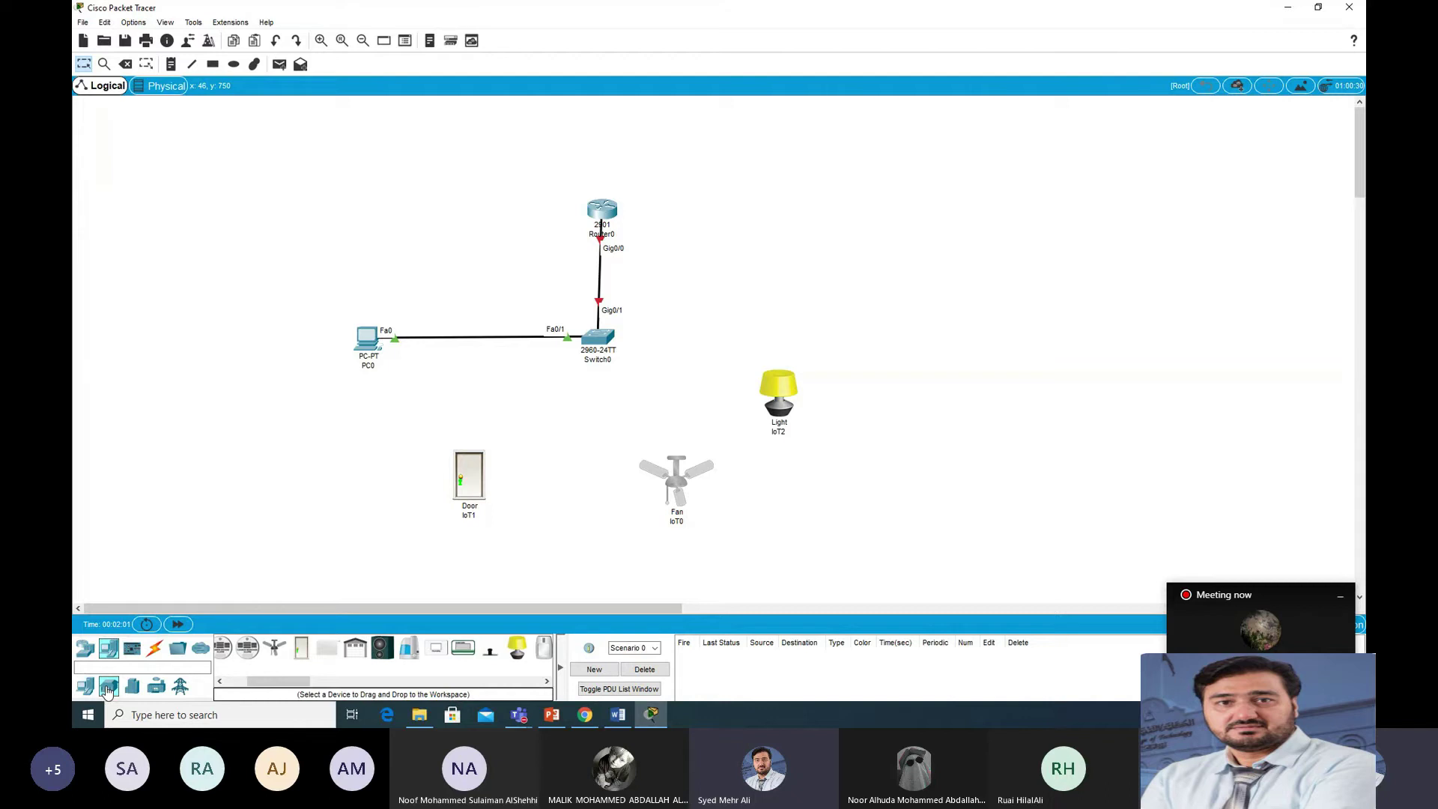
mouse_move(290, 683)
left_mouse_down()
mouse_move(340, 684)
mouse_move(276, 685)
left_mouse_up()
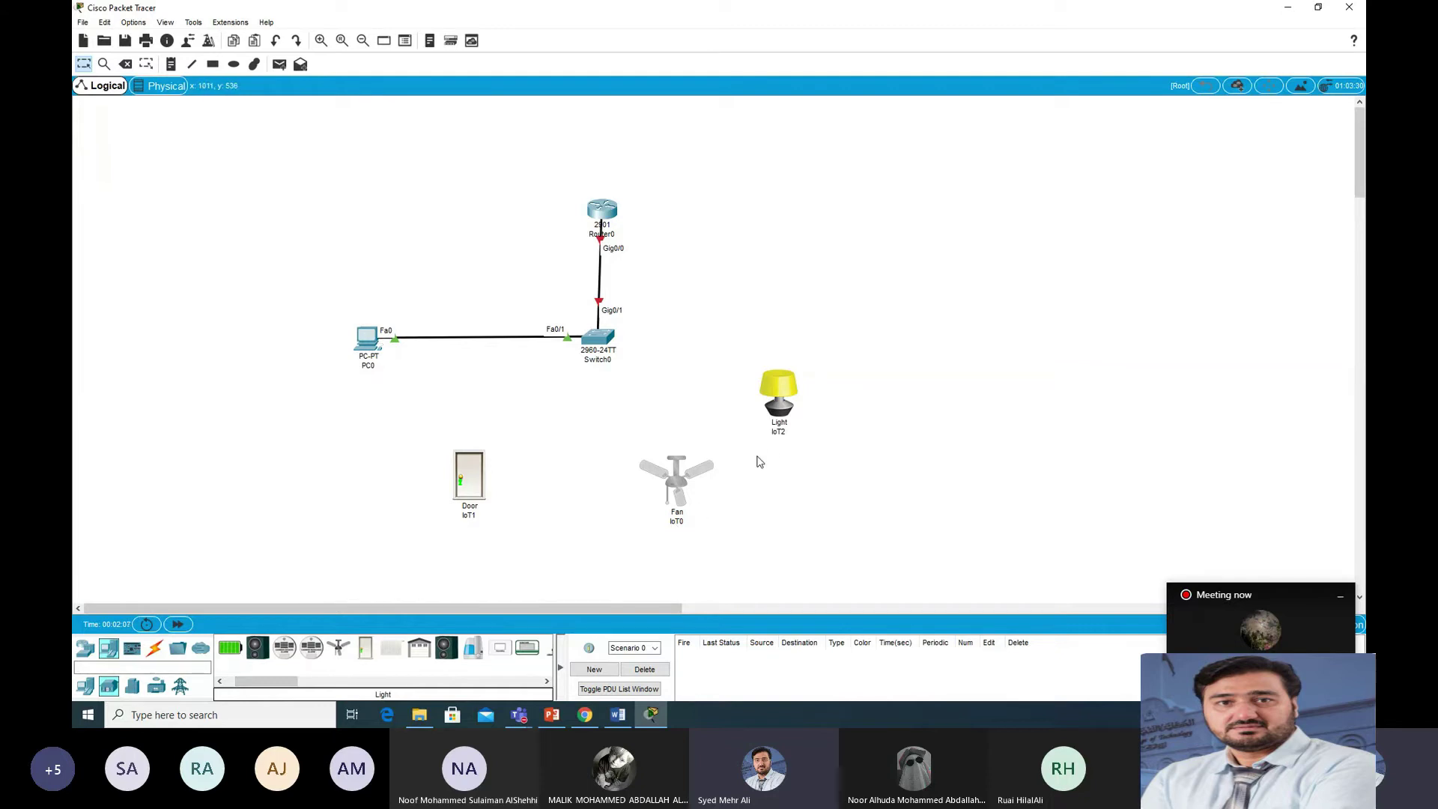
Rename IoT1 to Door through the Display Name field in its Config settings
left_click(466, 515)
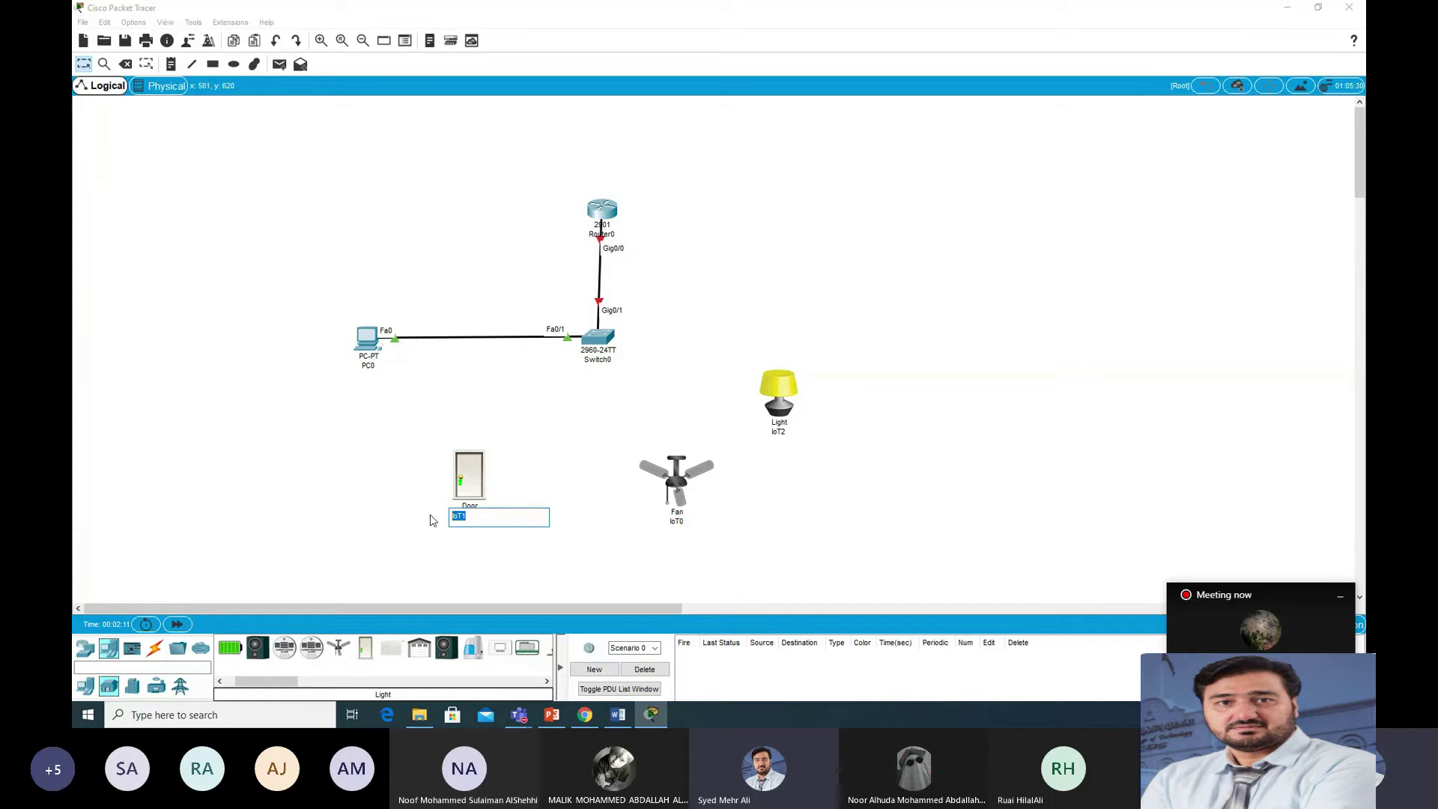
left_click(490, 488)
left_click(623, 181)
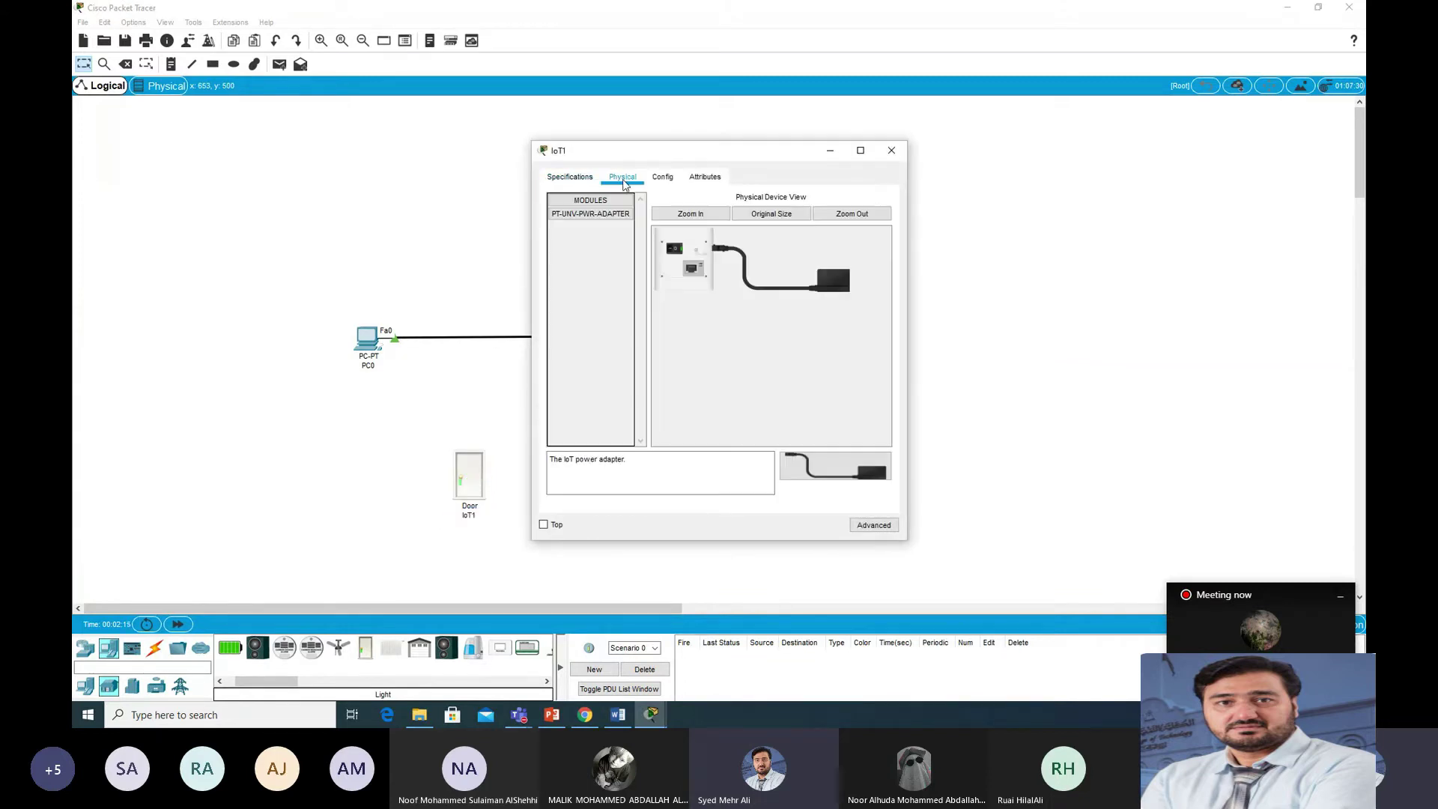
left_click(662, 180)
double_click(748, 236)
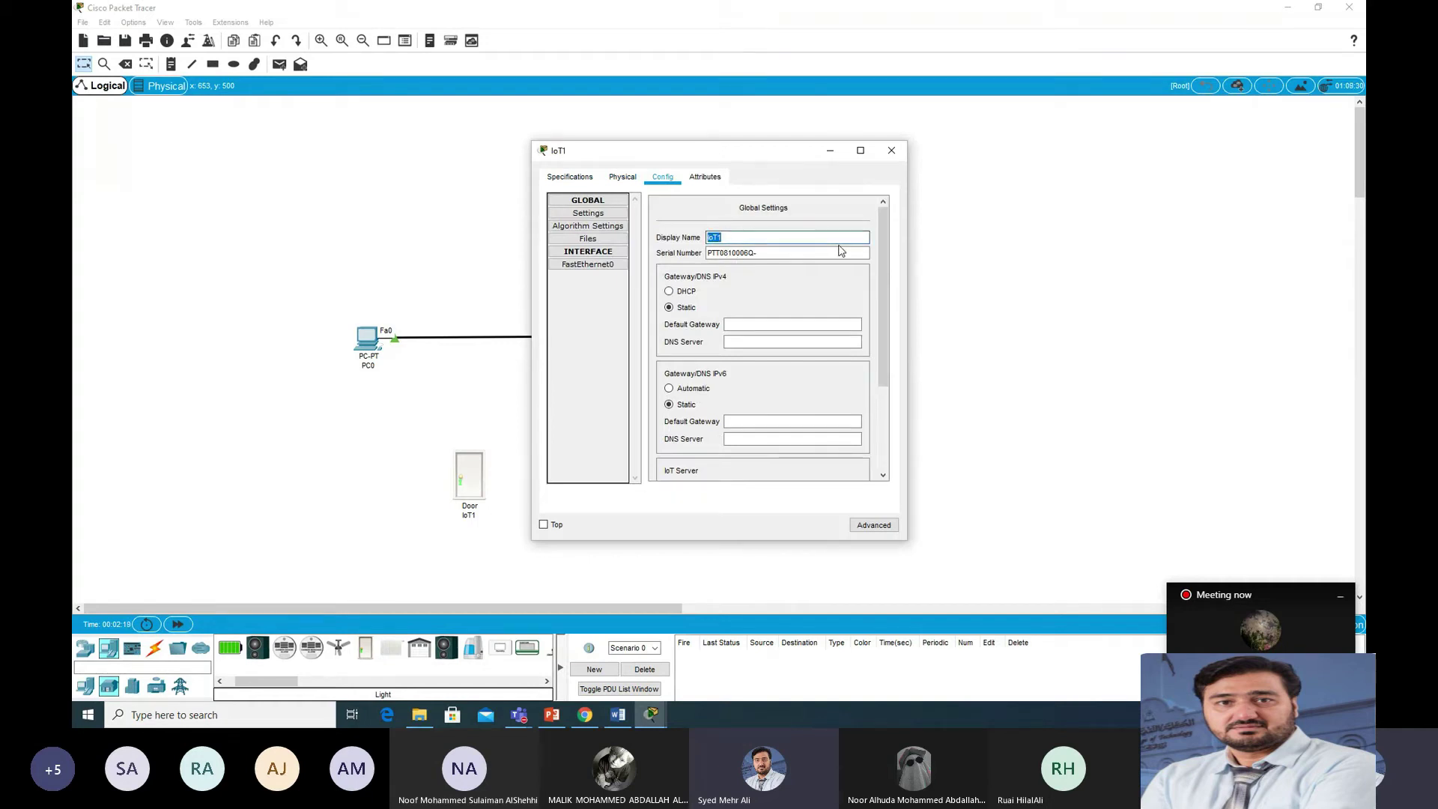
type("Door")
left_click(891, 149)
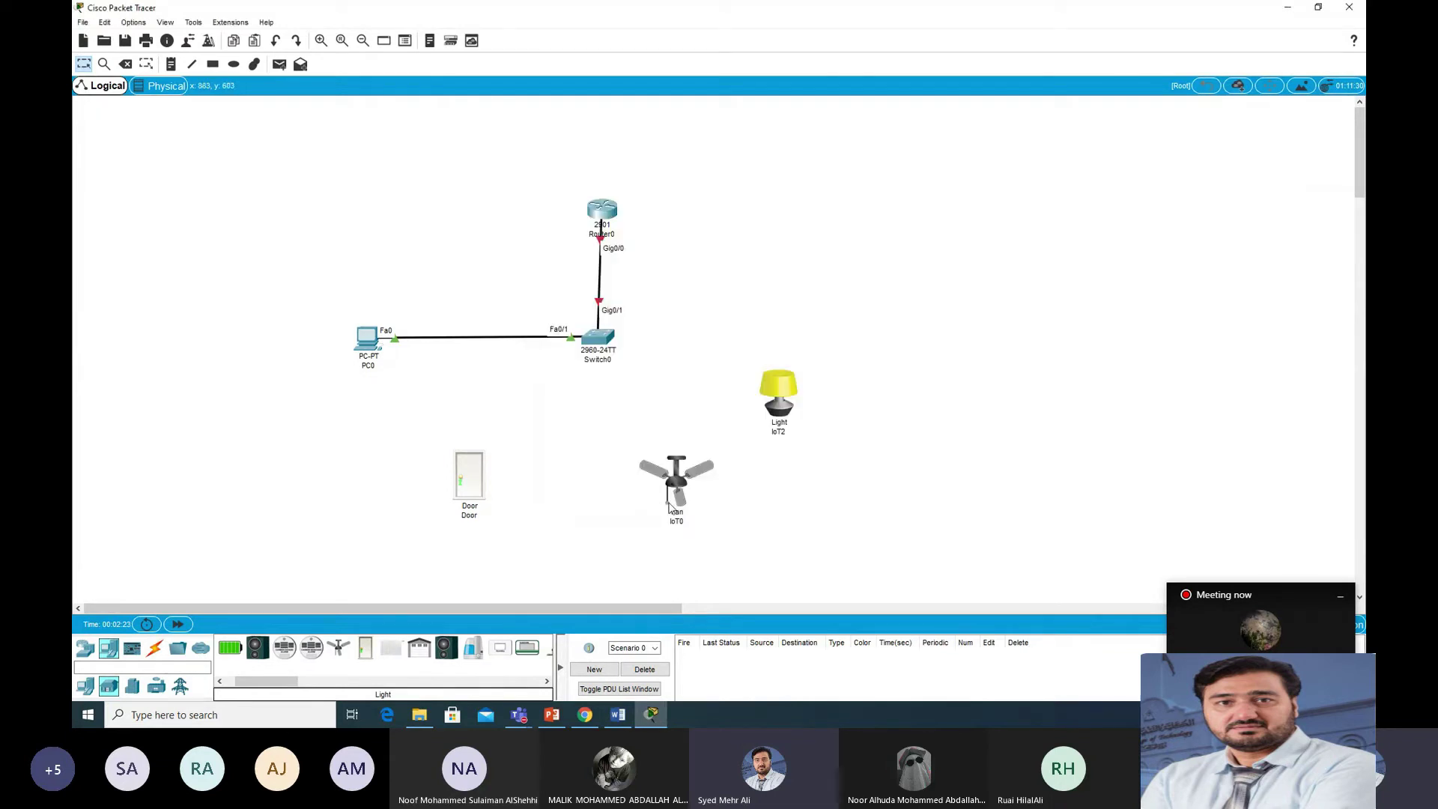
Rename the fan and light devices to Fan and Light by editing their labels
left_click(674, 520)
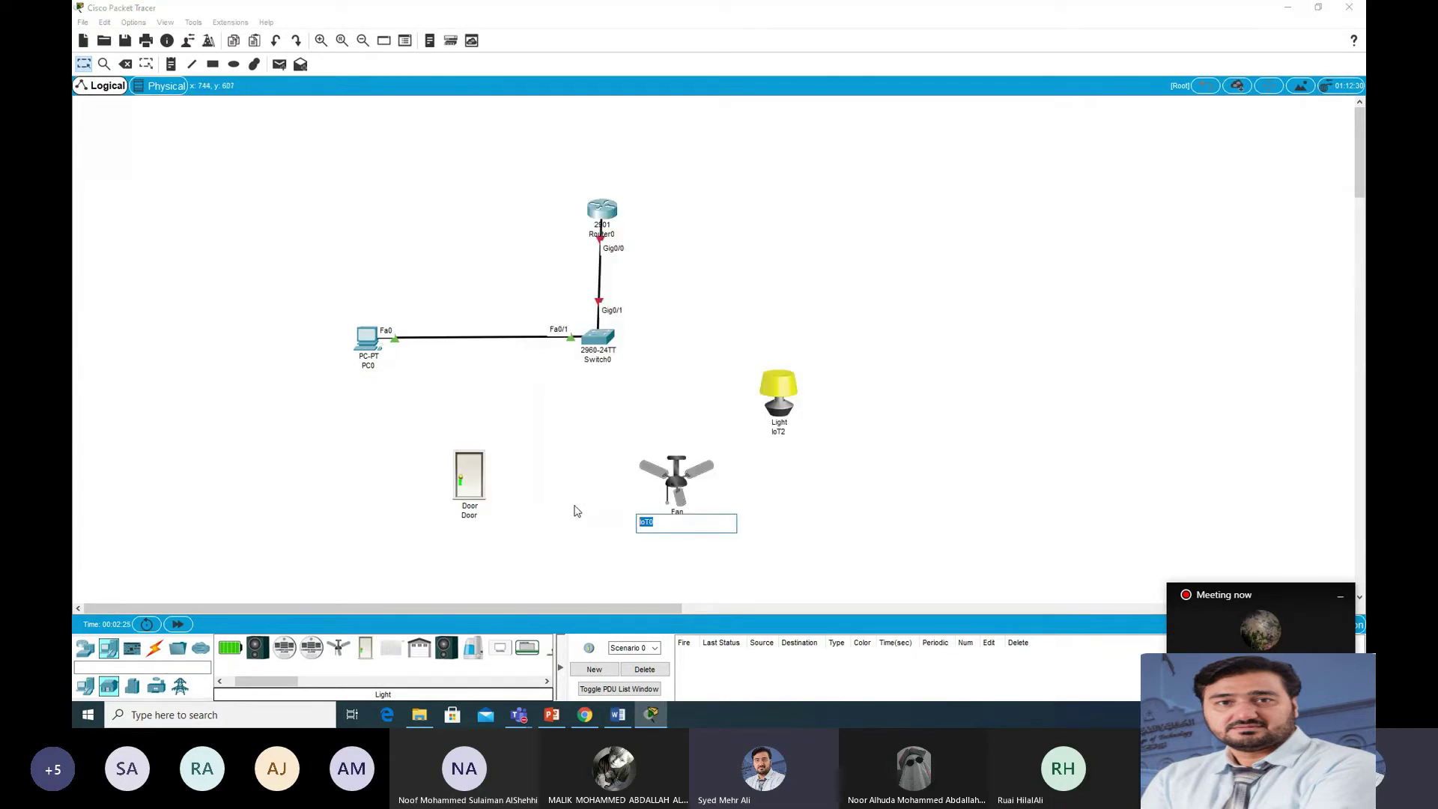
type("Fan")
key("Return")
left_click(784, 433)
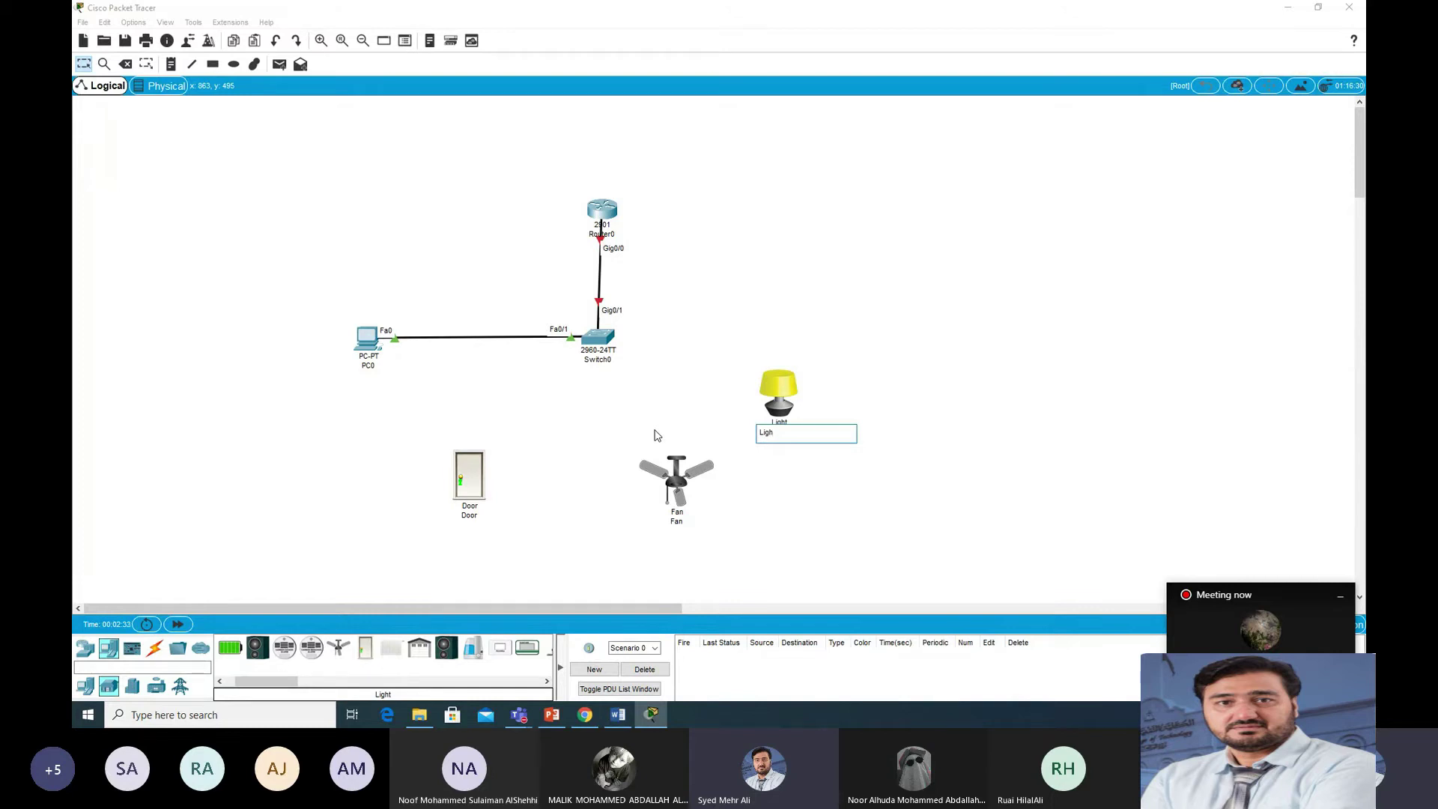
key("Return")
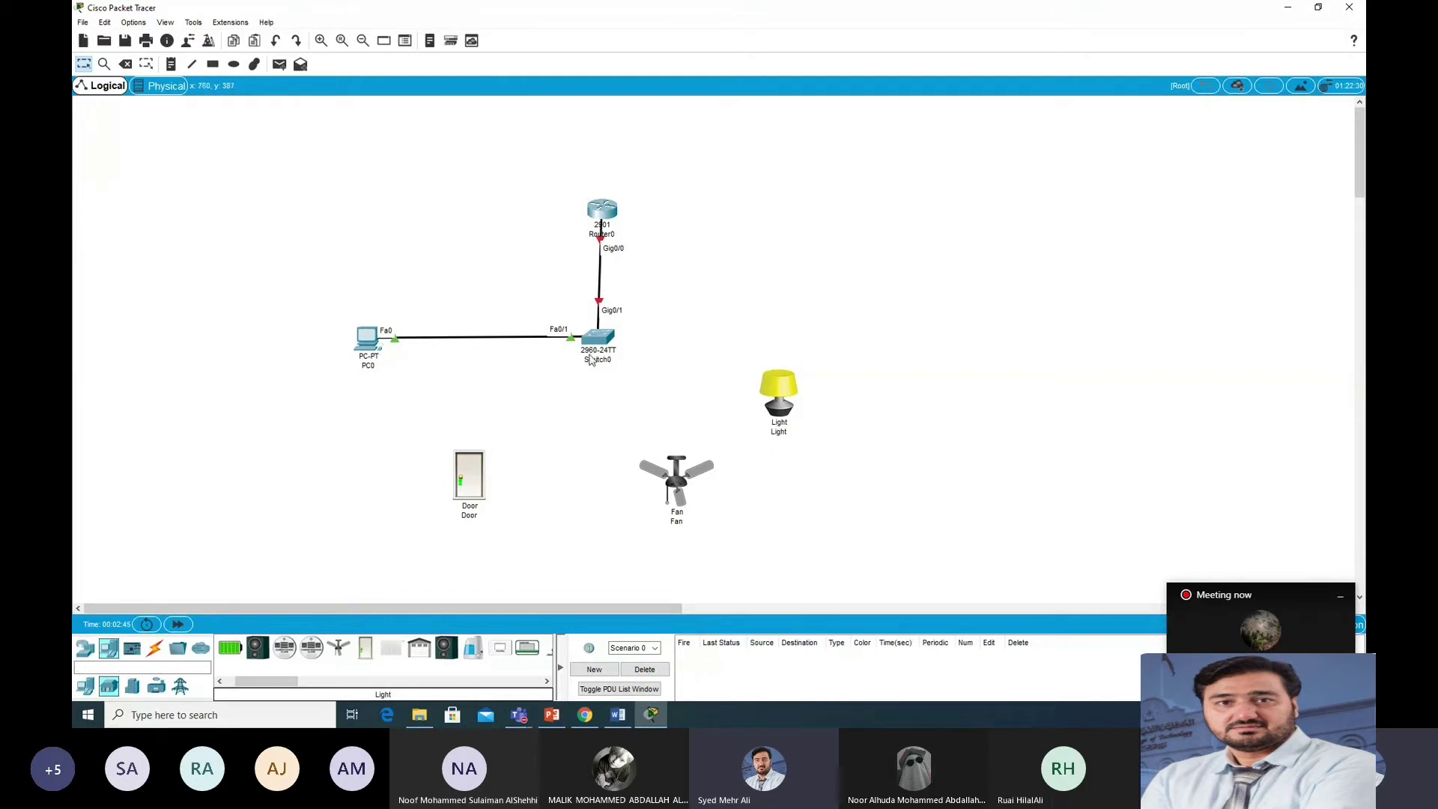
Cable Door and Fan to Switch0's Fa0/2 and Fa0/3 with copper straight-through cables
left_click(153, 650)
left_click(280, 647)
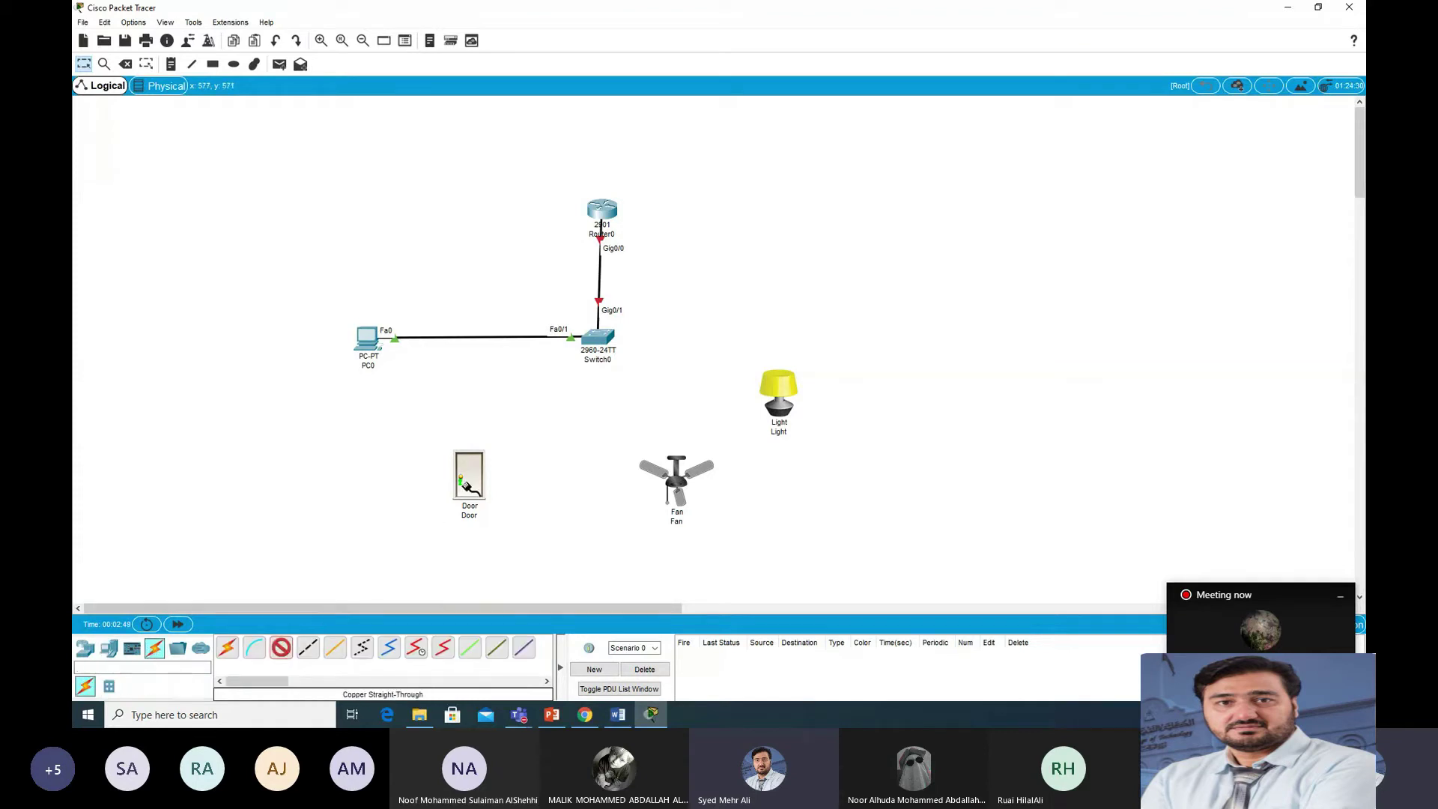
left_click(469, 485)
left_click(490, 491)
left_click(591, 341)
left_click(633, 360)
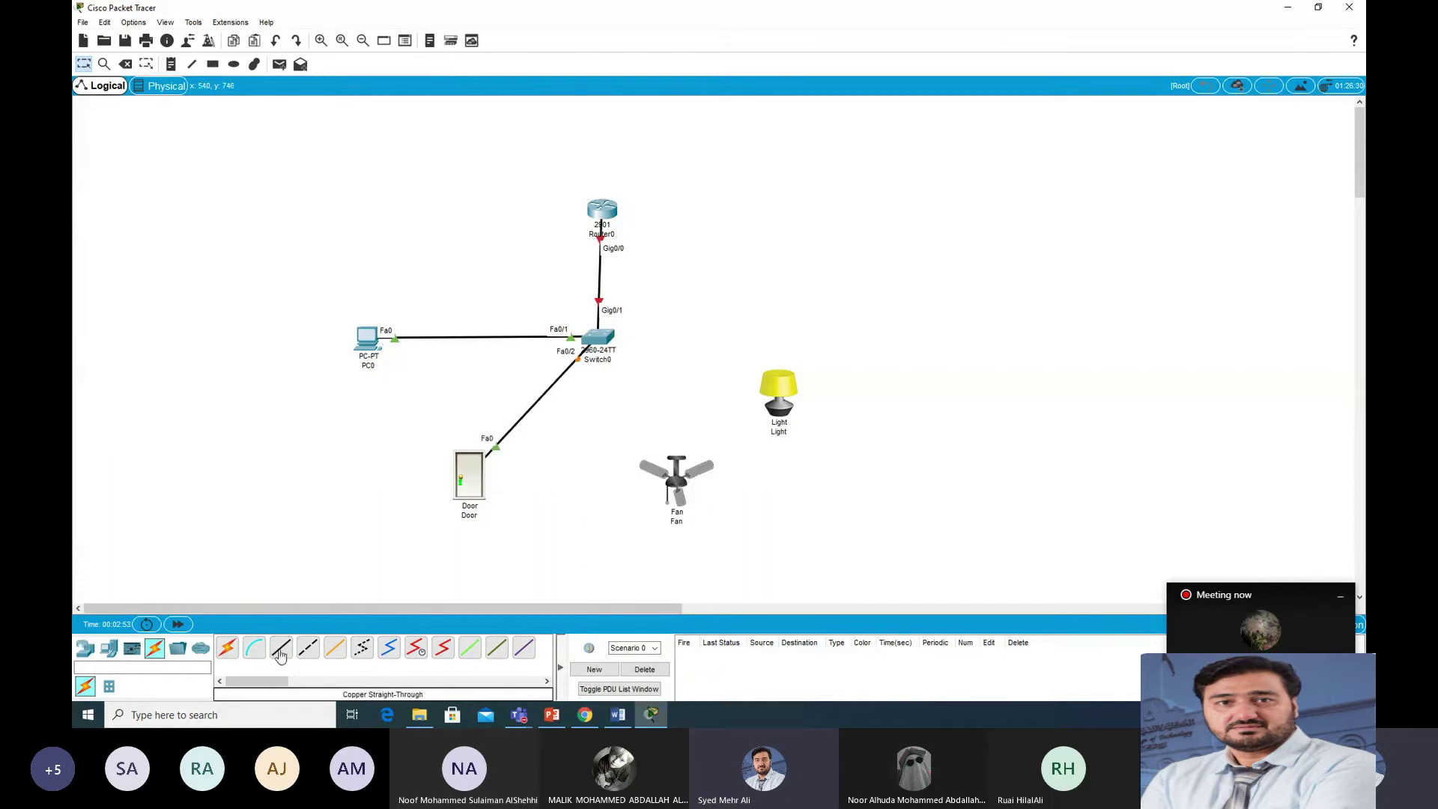
left_click(676, 484)
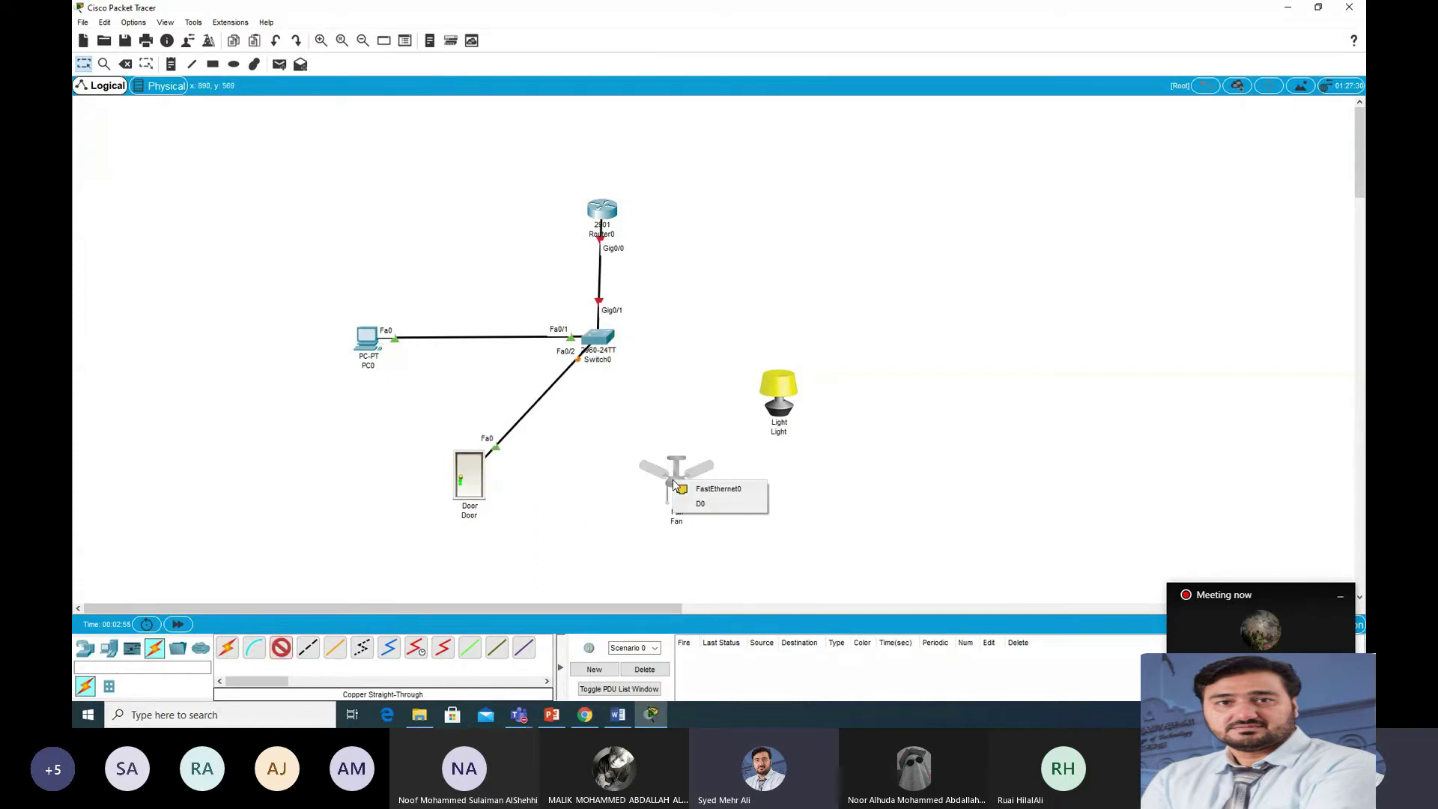
left_click(745, 491)
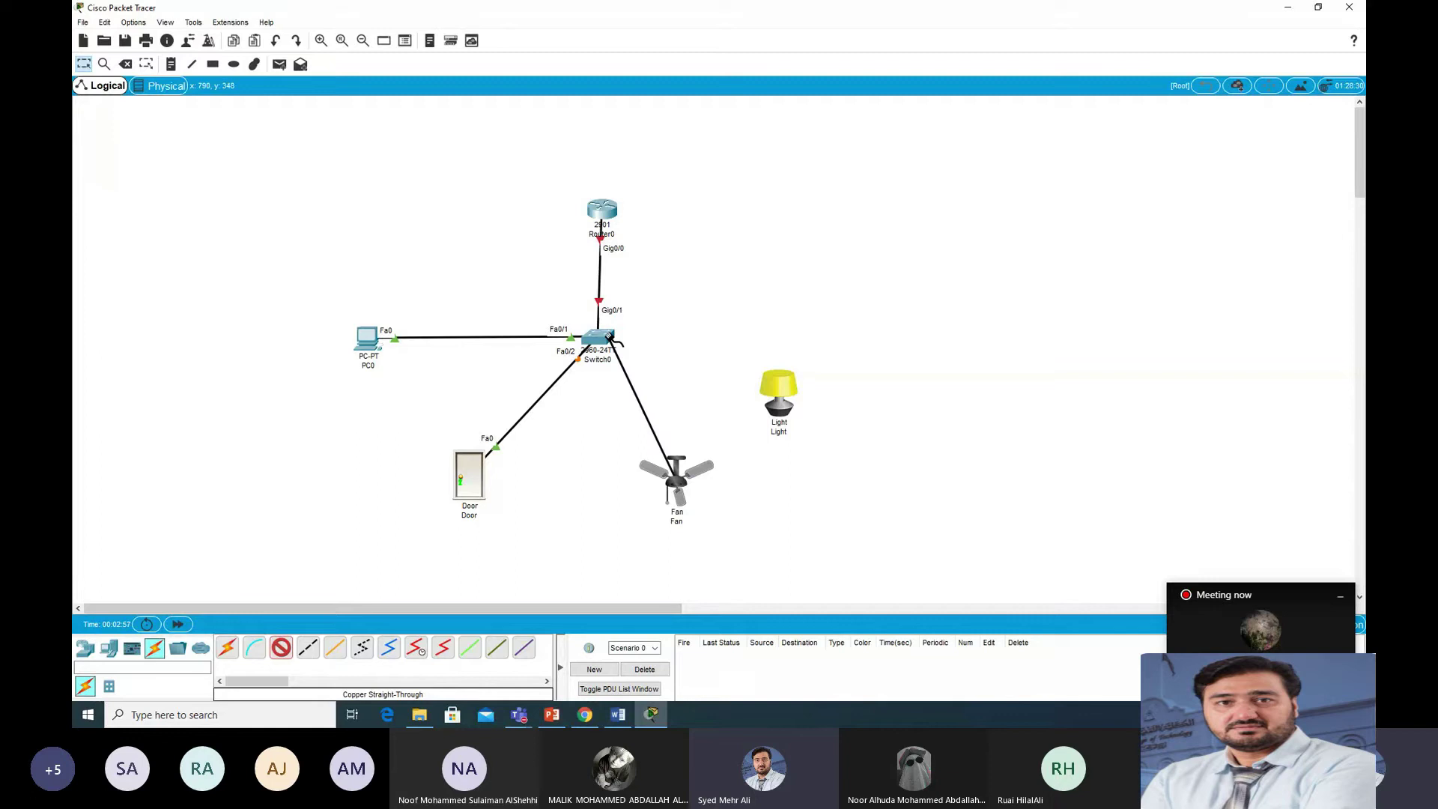
left_click(597, 337)
left_click(663, 355)
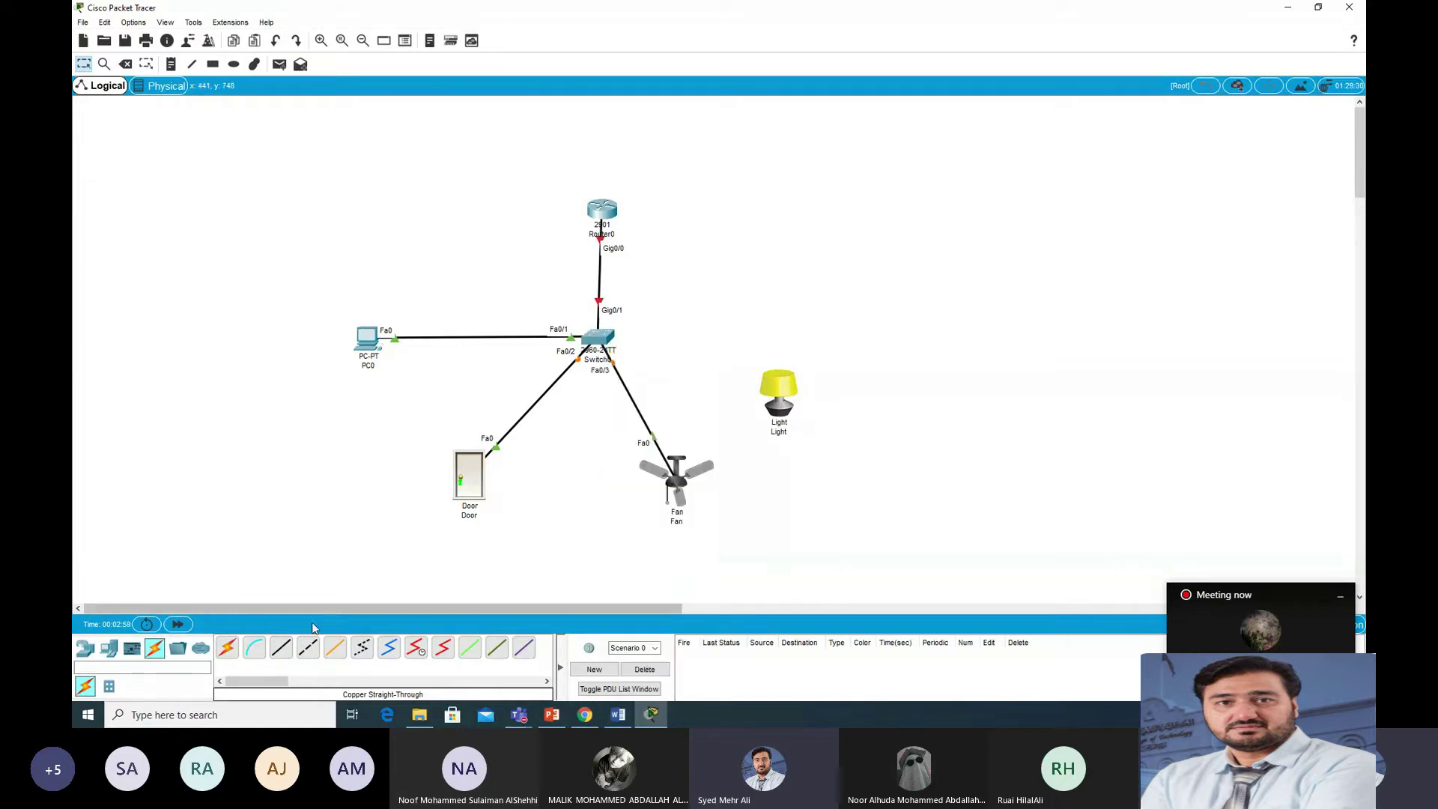
Cable the Light's FastEthernet0 to Switch0's Fa0/4 with a copper straight-through cable
left_click(282, 650)
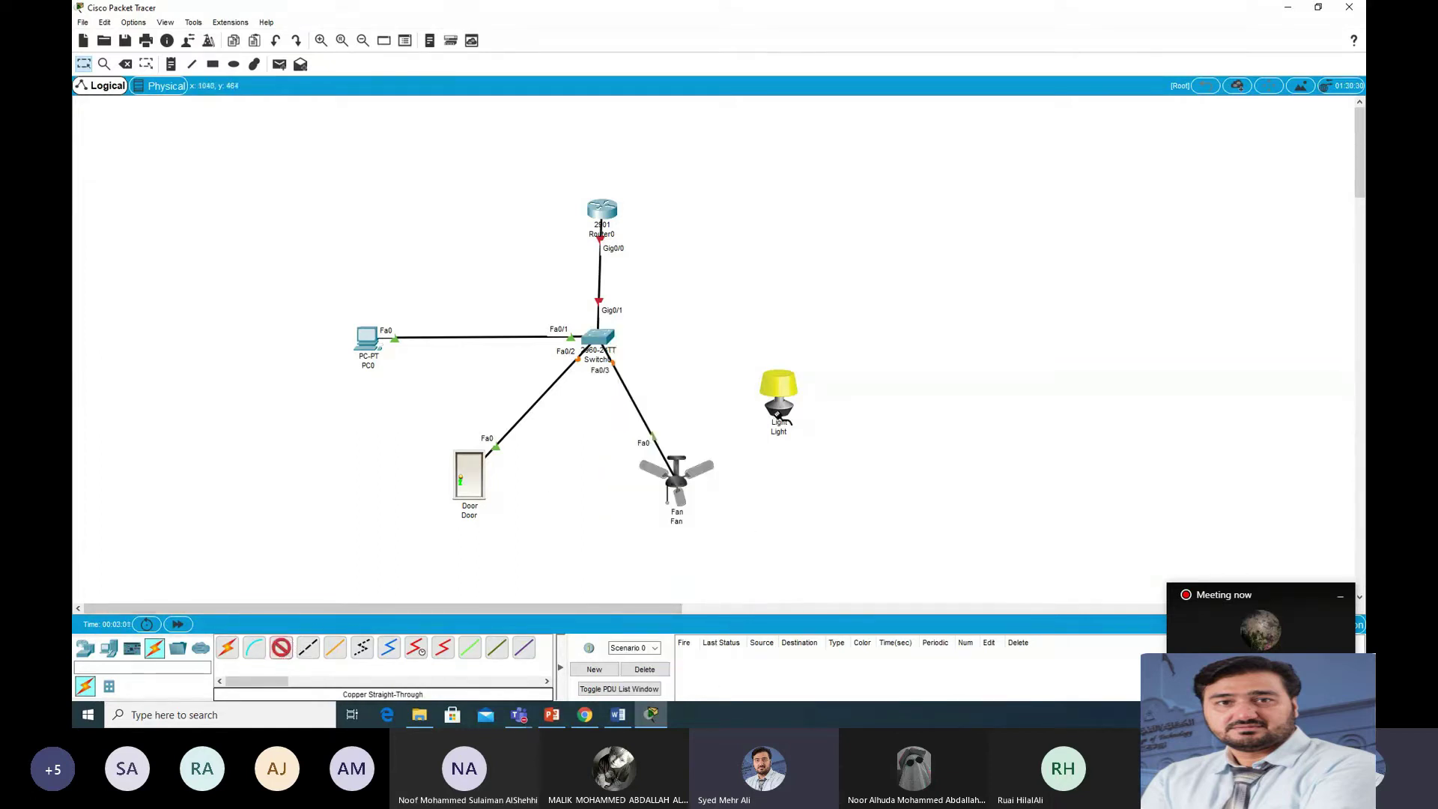
left_click(779, 409)
left_click(831, 417)
left_click(603, 338)
left_click(642, 360)
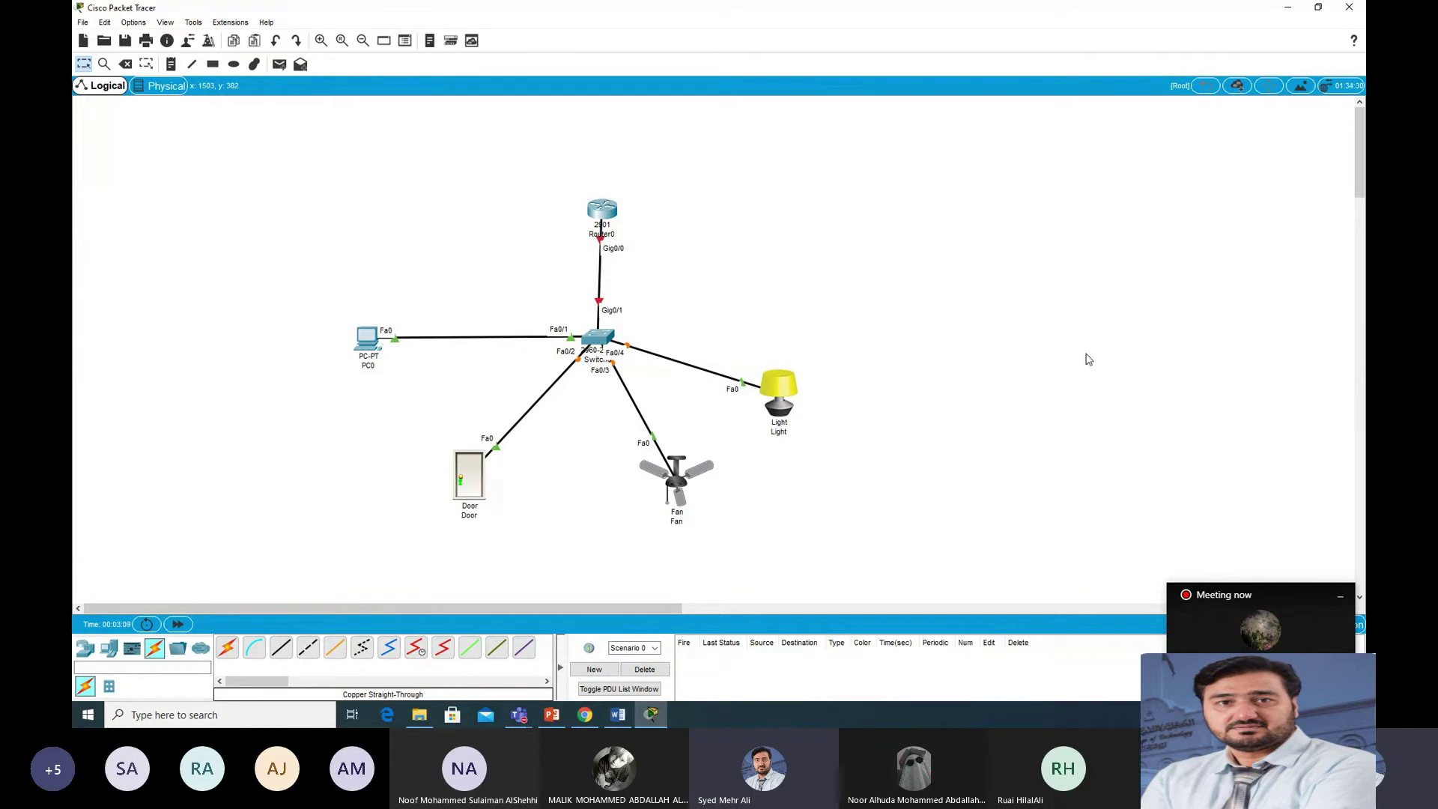
left_click(1343, 595)
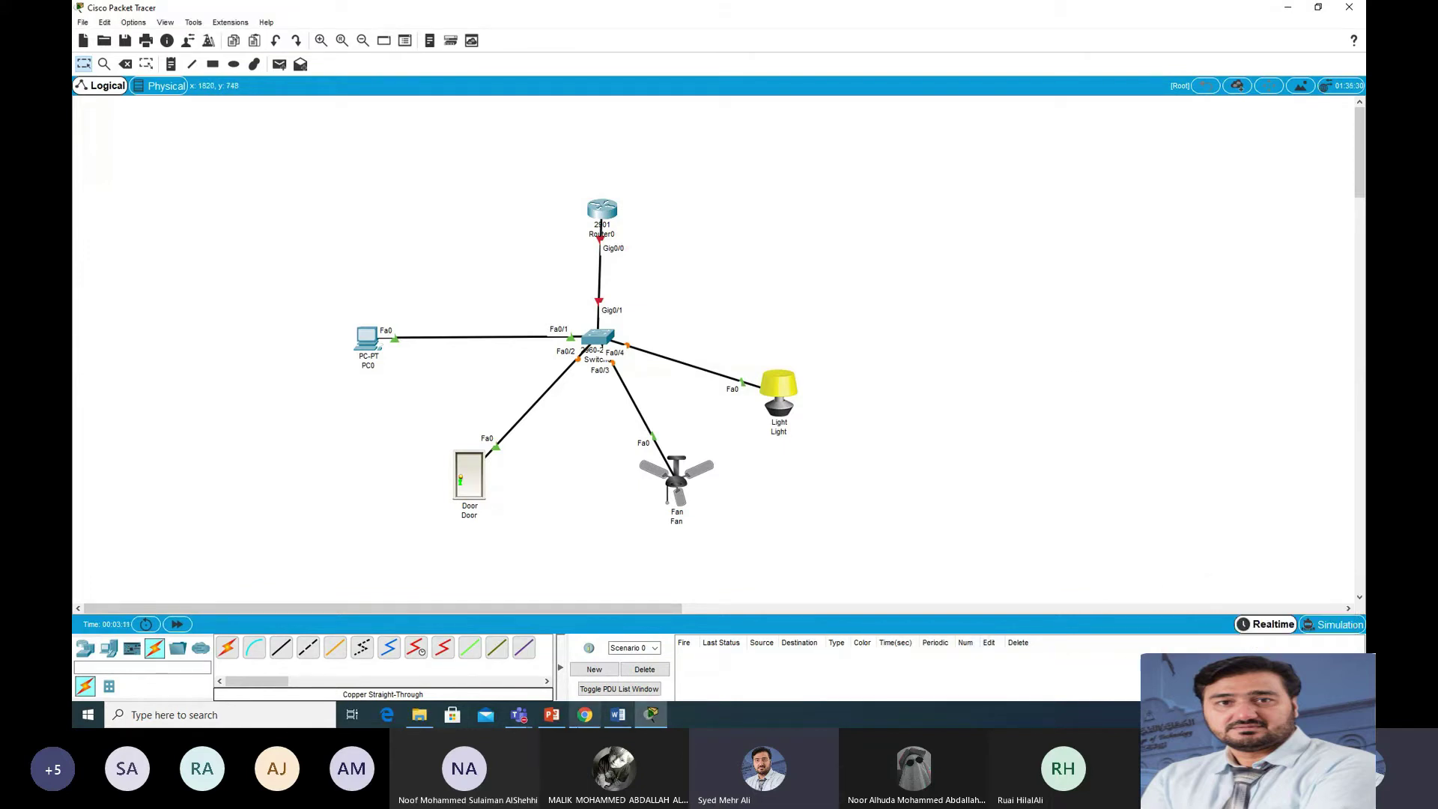
With the lab sheet alongside, draw a solid light-yellow rectangle enclosing PC, switch, Door, Fan and Light
left_click(618, 715)
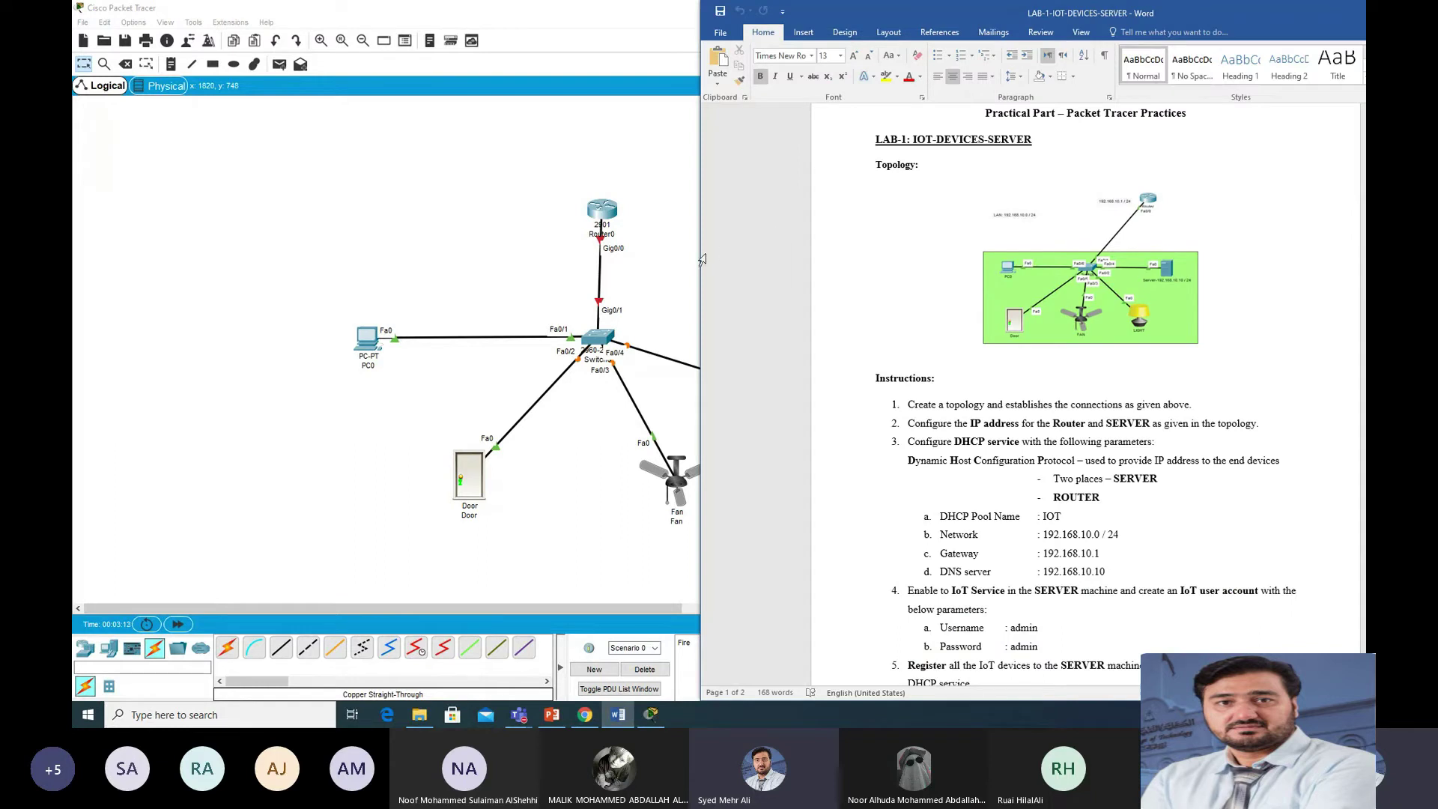
left_click_drag(700, 258, 840, 259)
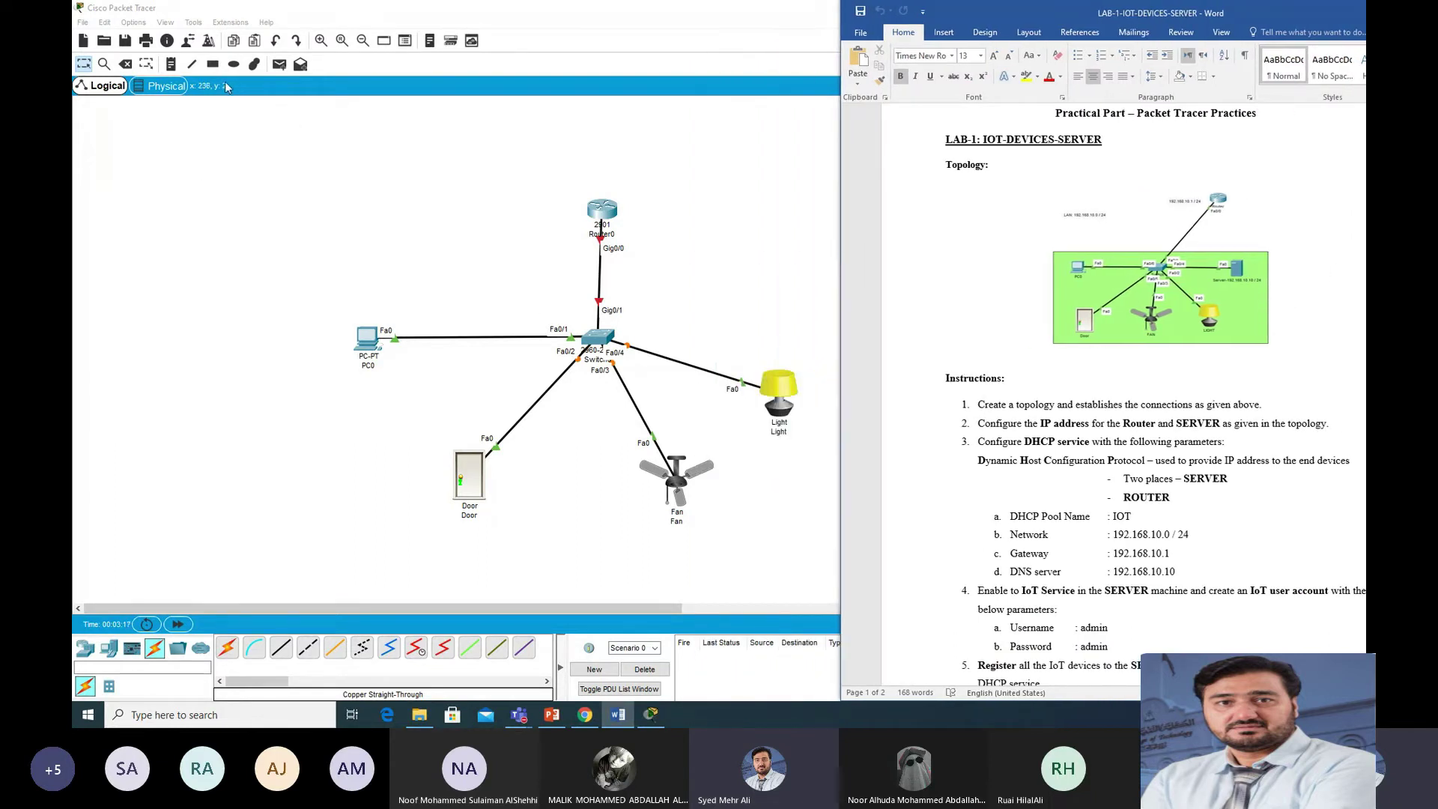
left_click(212, 64)
left_click(668, 116)
left_click(796, 110)
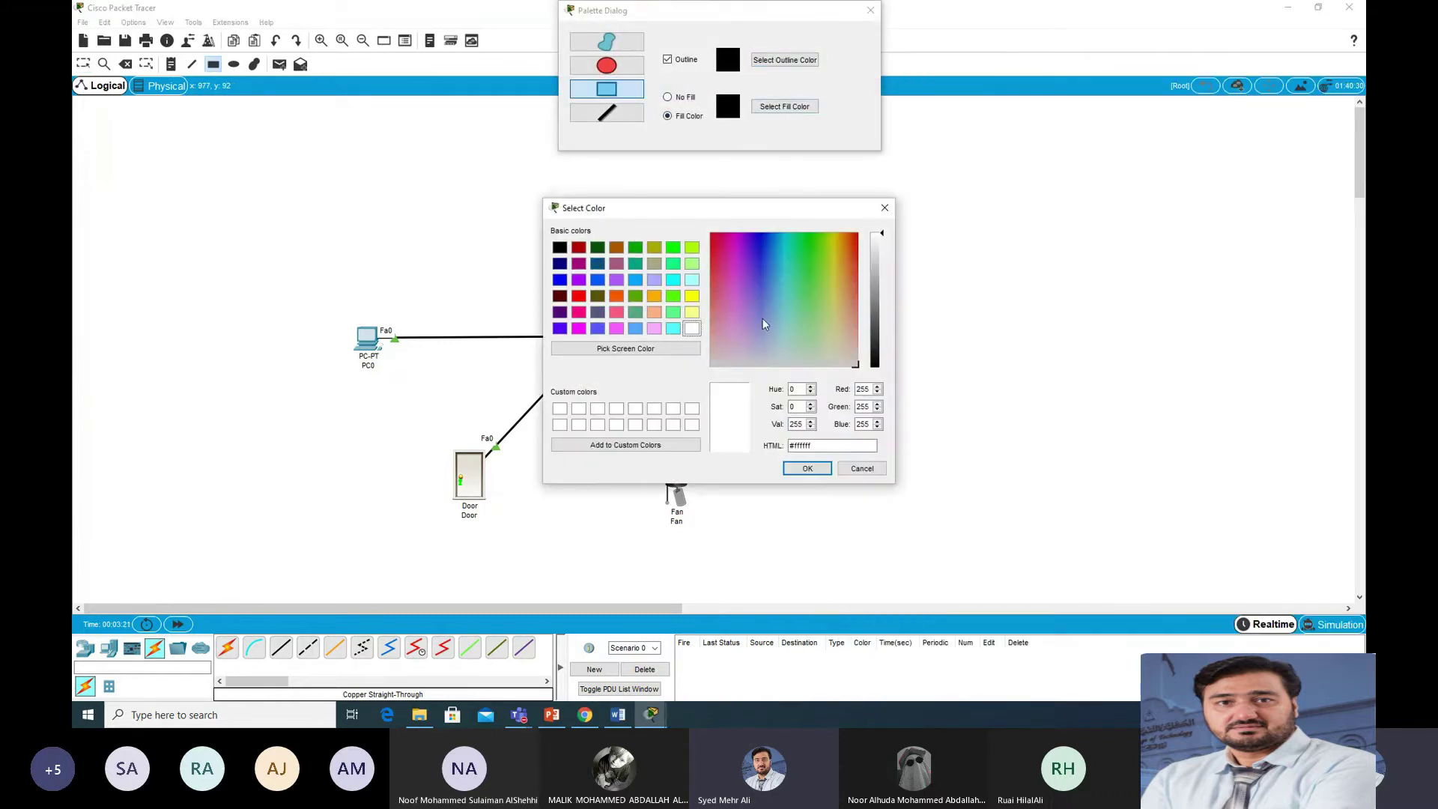
left_click(691, 312)
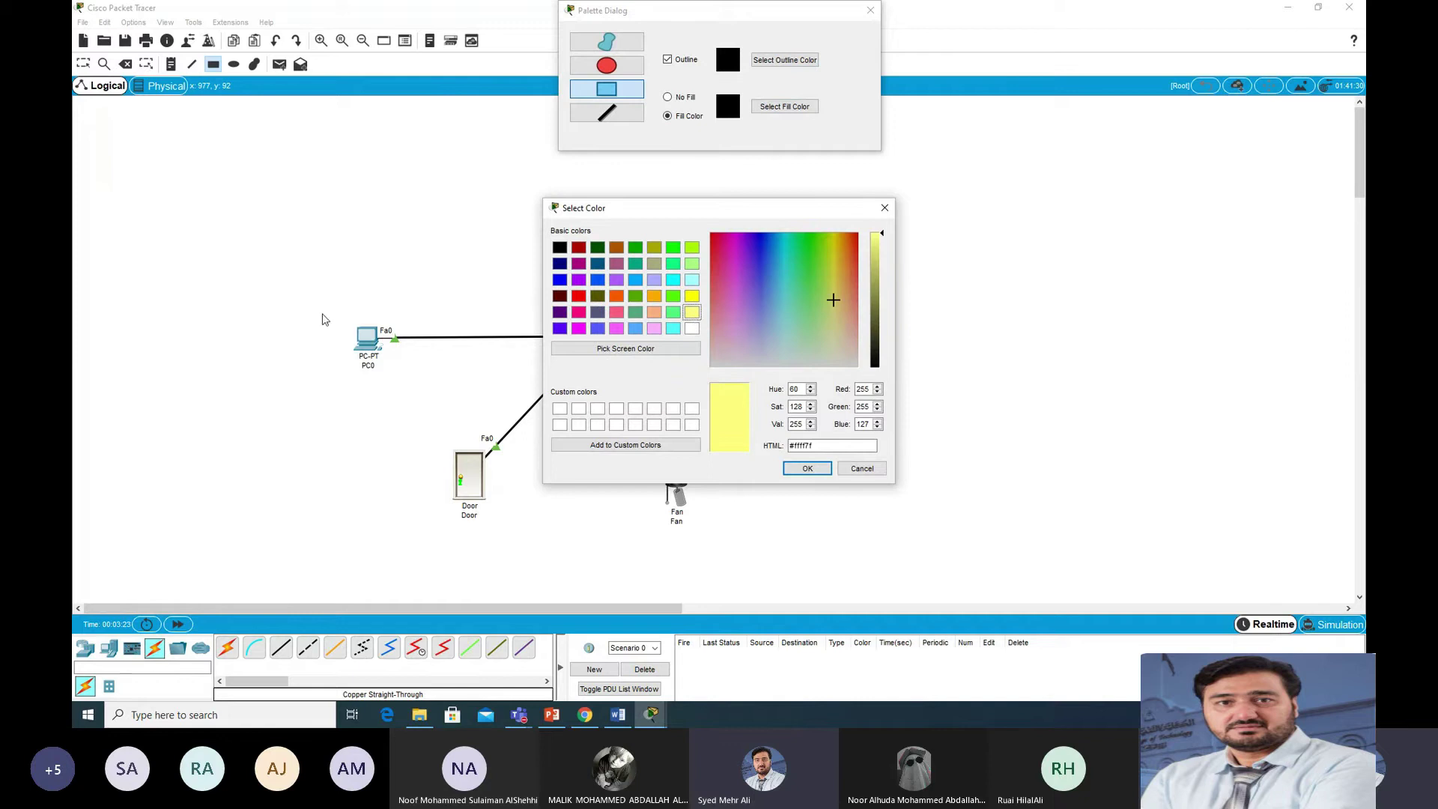
left_click(807, 468)
left_click_drag(292, 315, 879, 533)
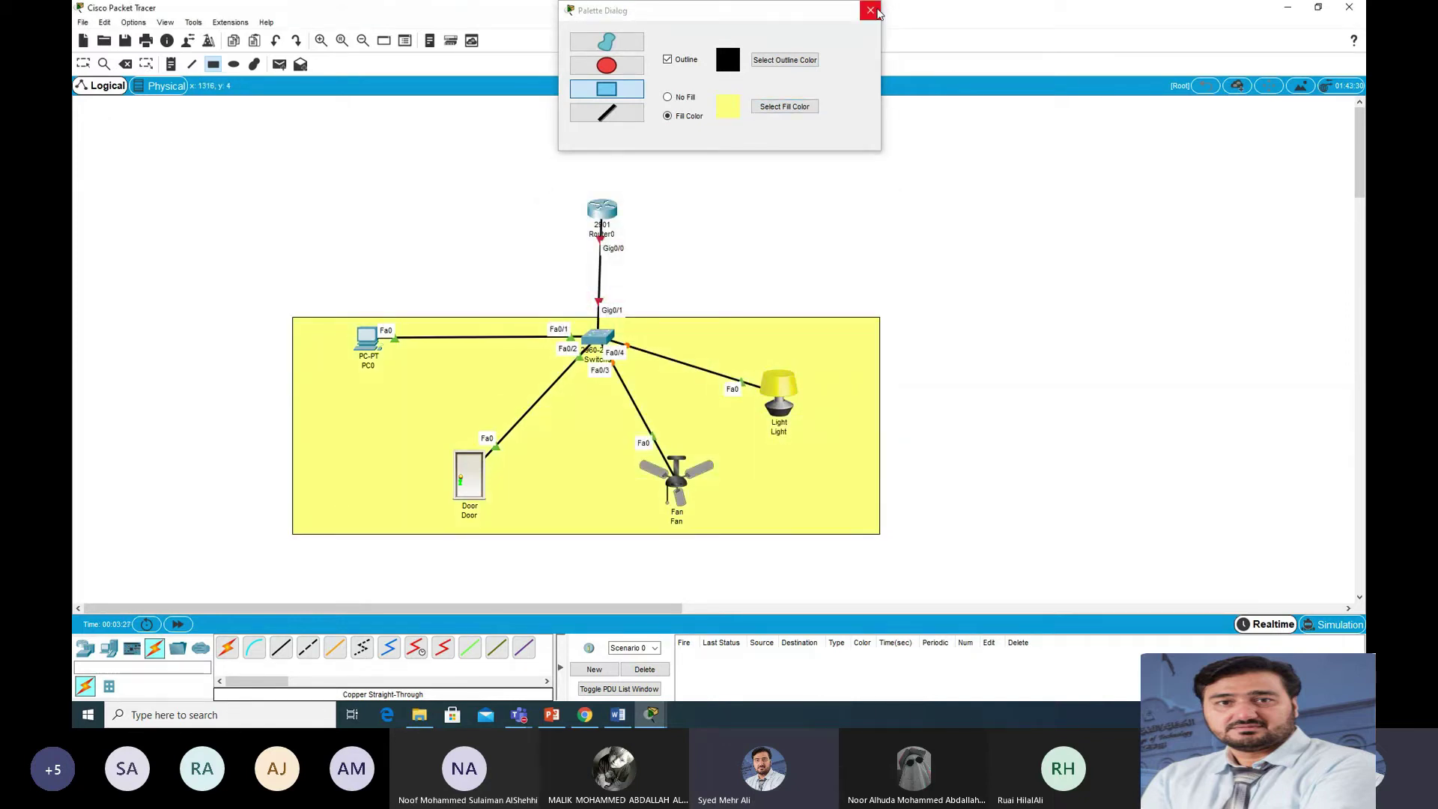
left_click(870, 9)
left_click(83, 64)
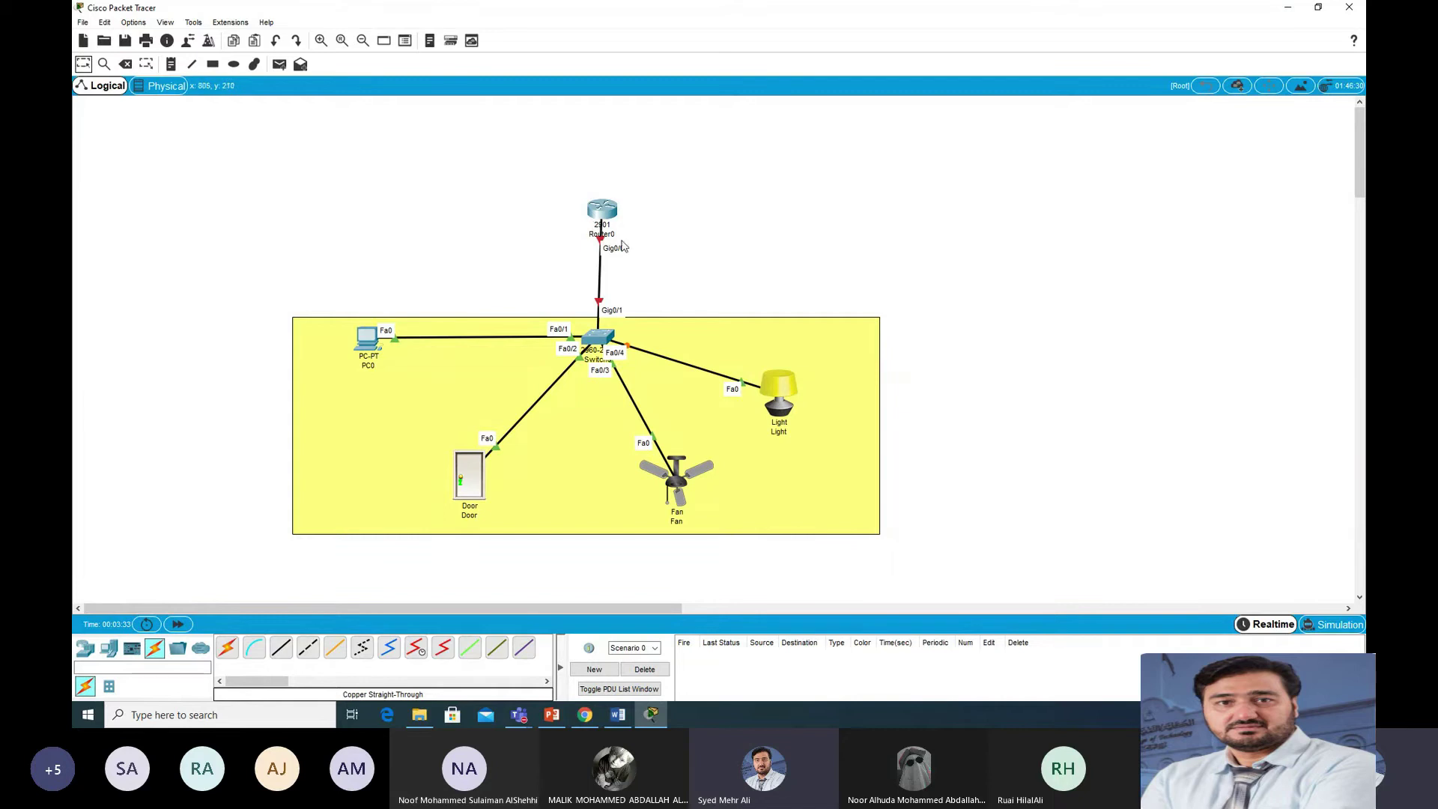
Select and copy 192.168.10.1 from the Gateway line of the Word lab sheet
left_click(620, 715)
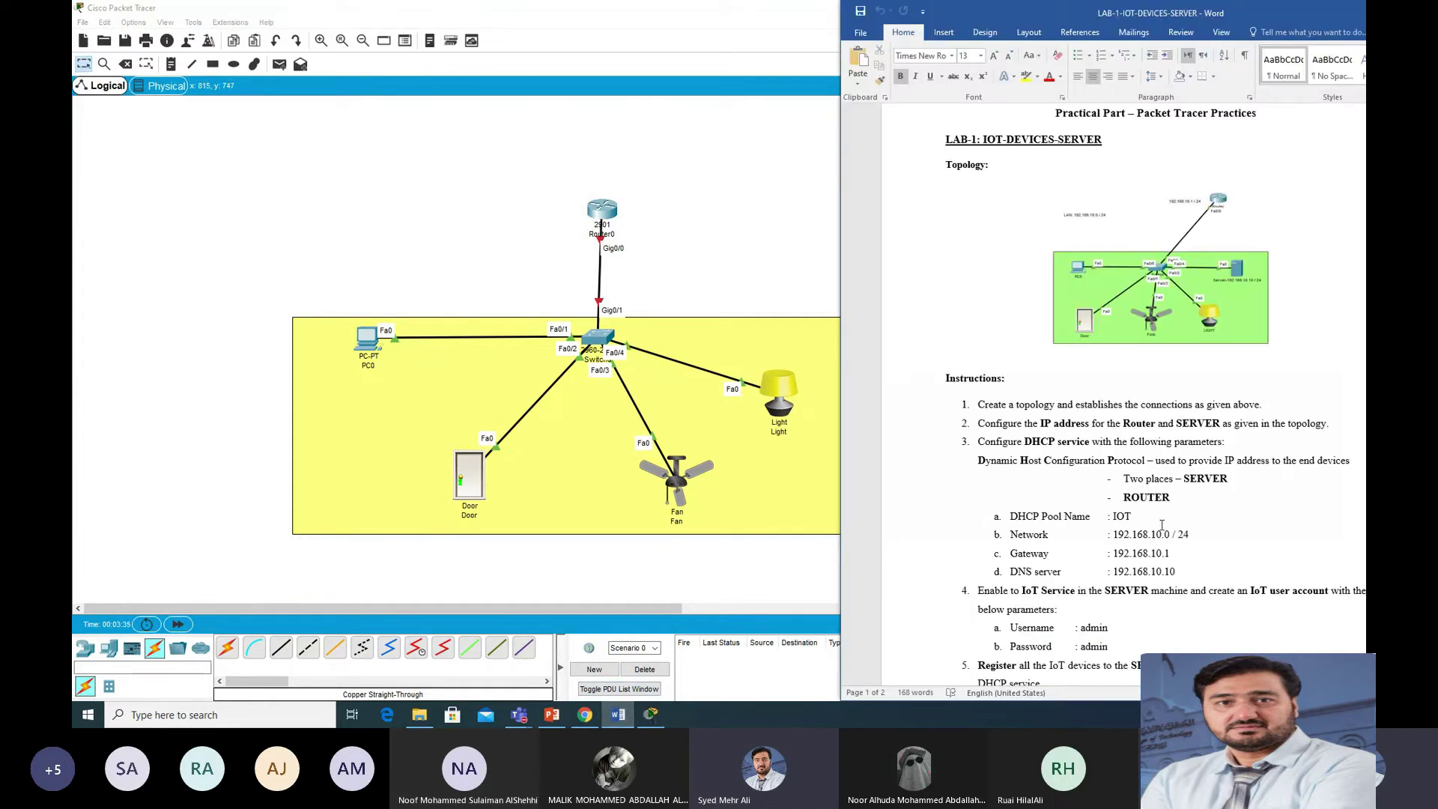
scroll(1010, 460, "down", 3)
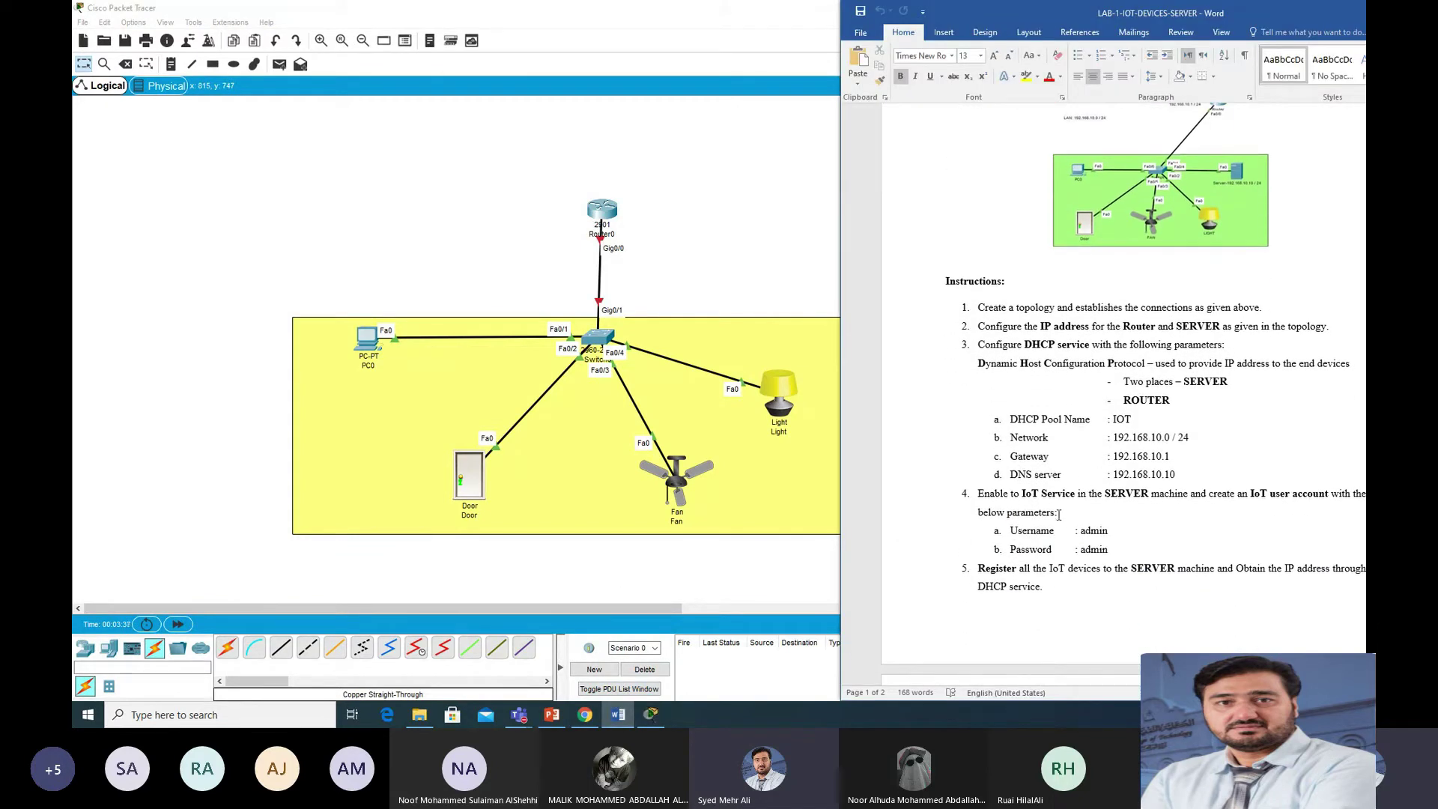
scroll(1088, 525, "up", 3)
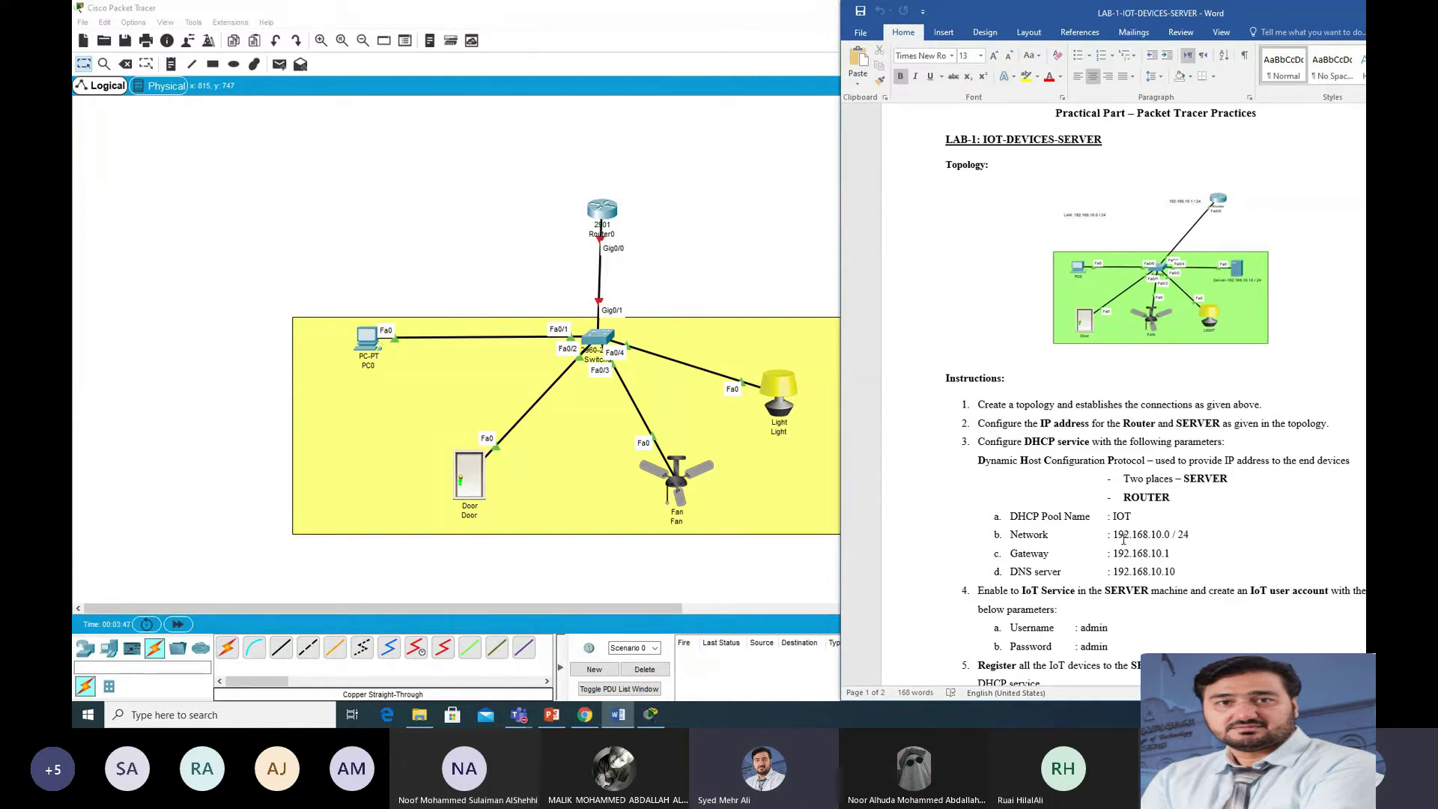
left_click_drag(1110, 535, 1162, 539)
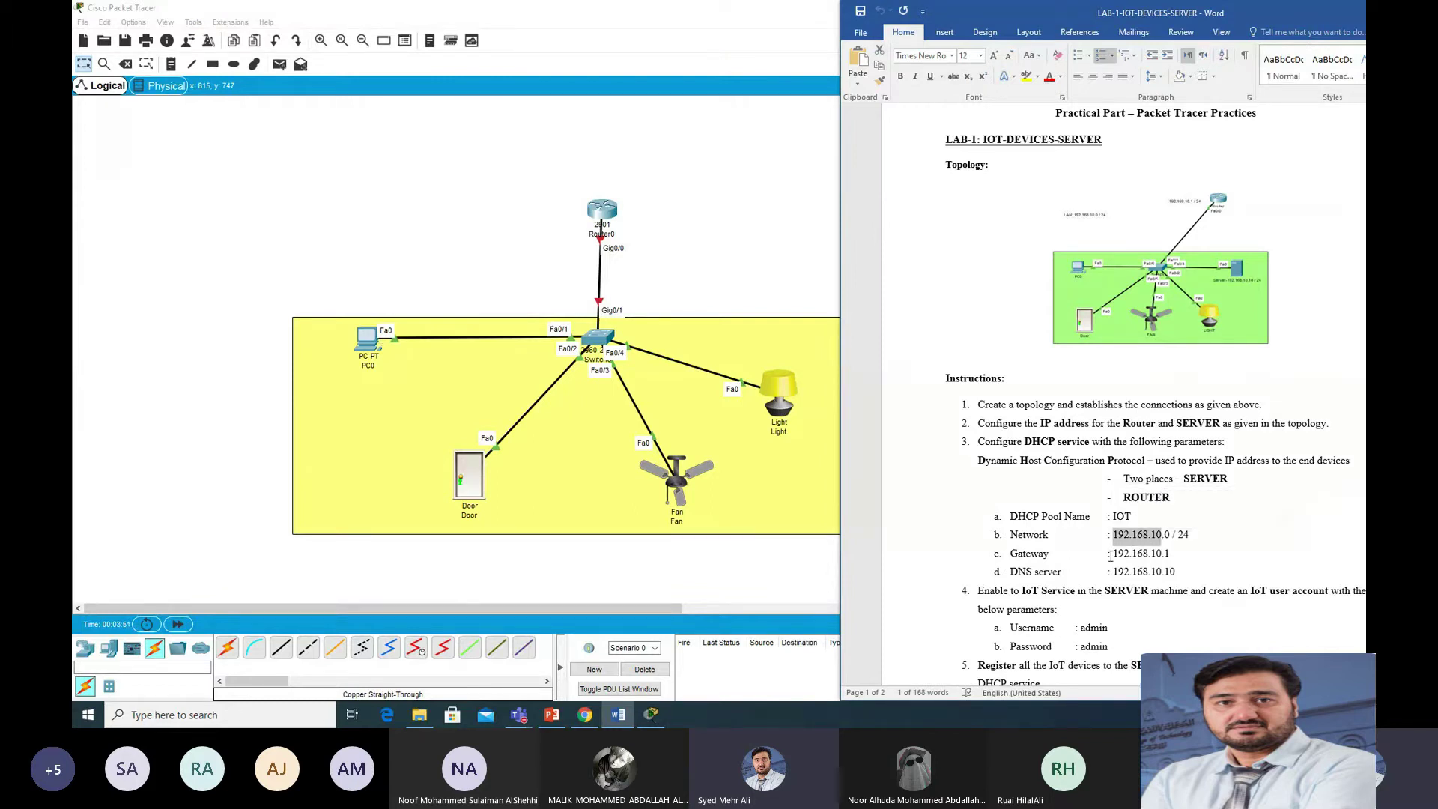
left_click_drag(1113, 554, 1169, 556)
key("ctrl+c")
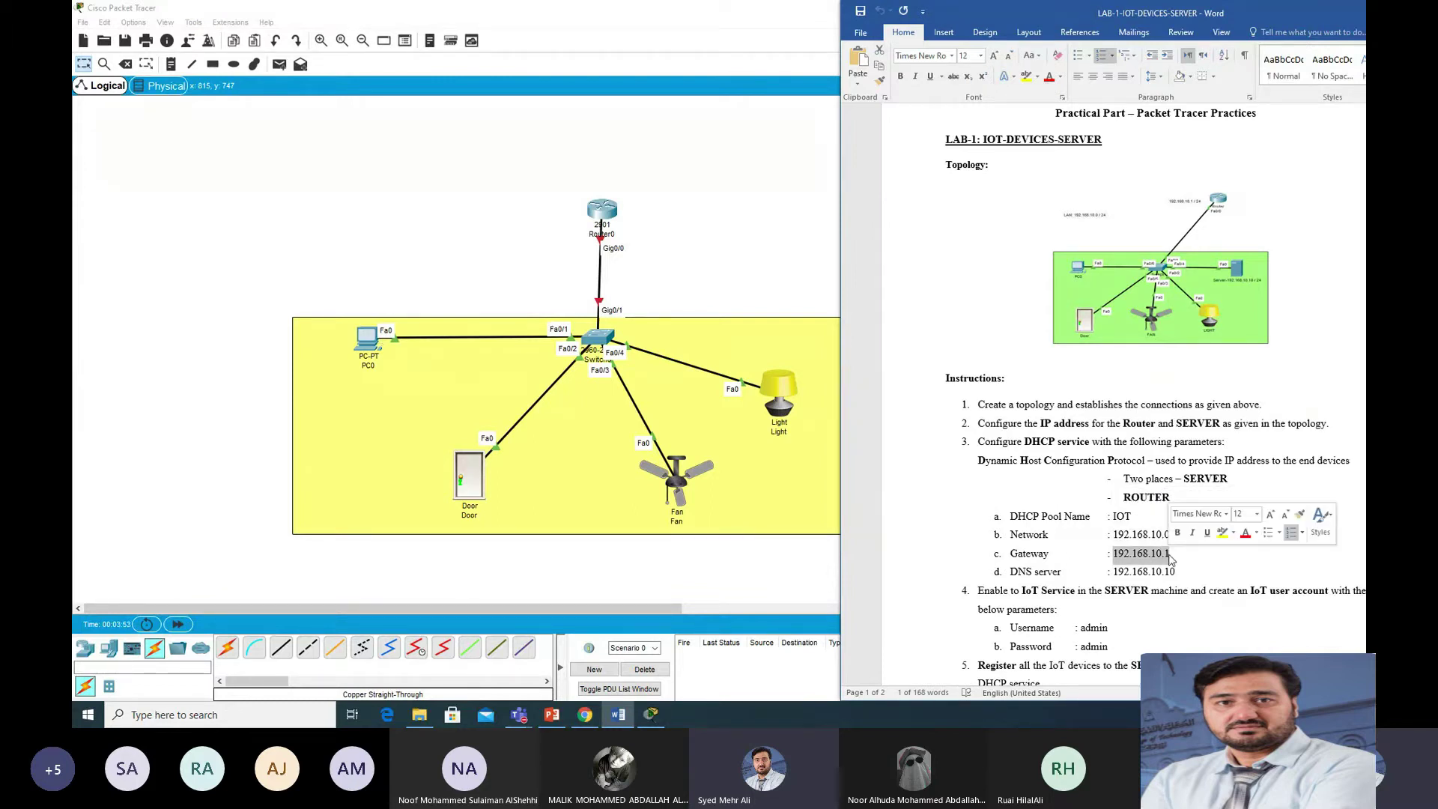
Set Router0's GigabitEthernet0/0 to 192.168.10.1, mask 255.255.255.0, and turn the port on
left_click(608, 211)
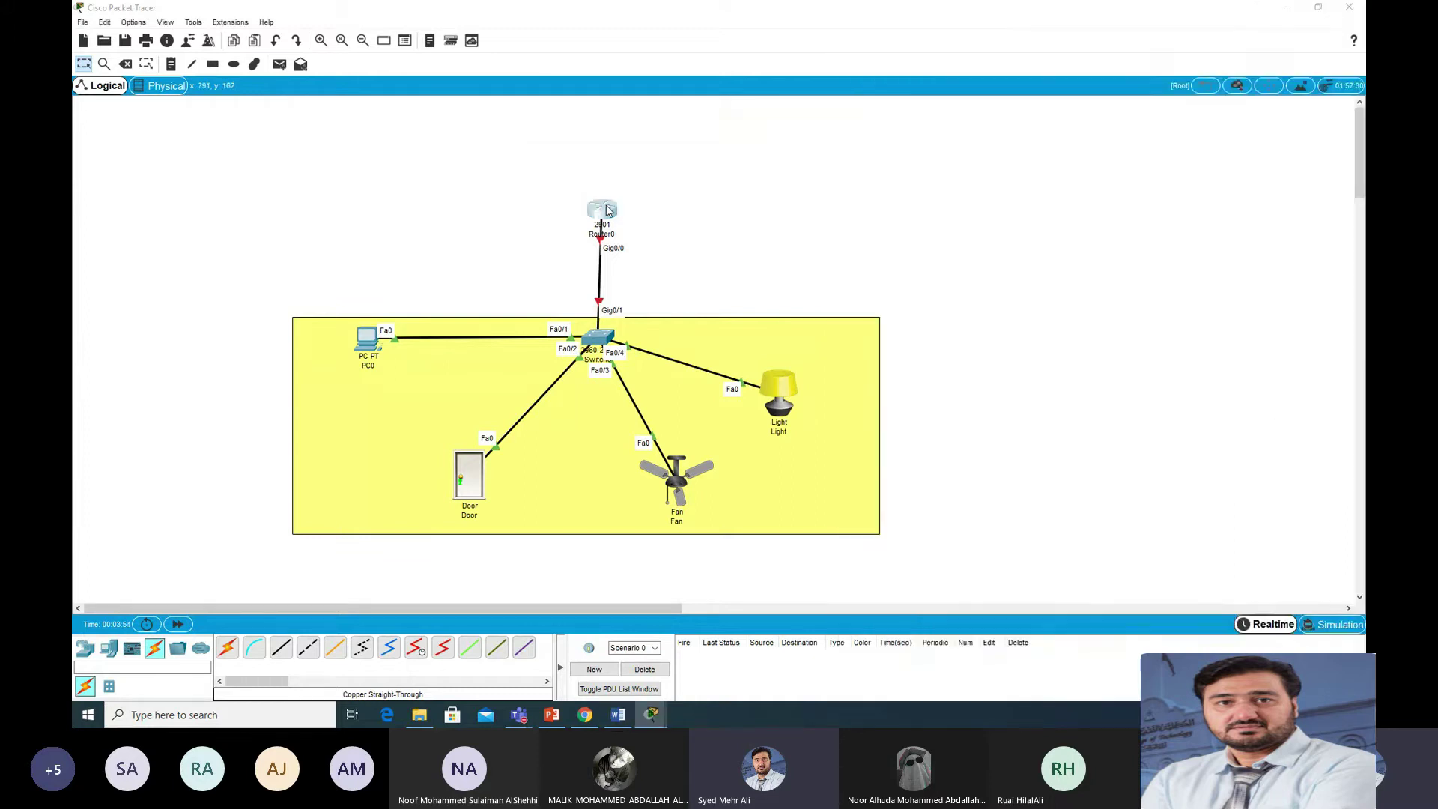
left_click(605, 180)
left_click(589, 317)
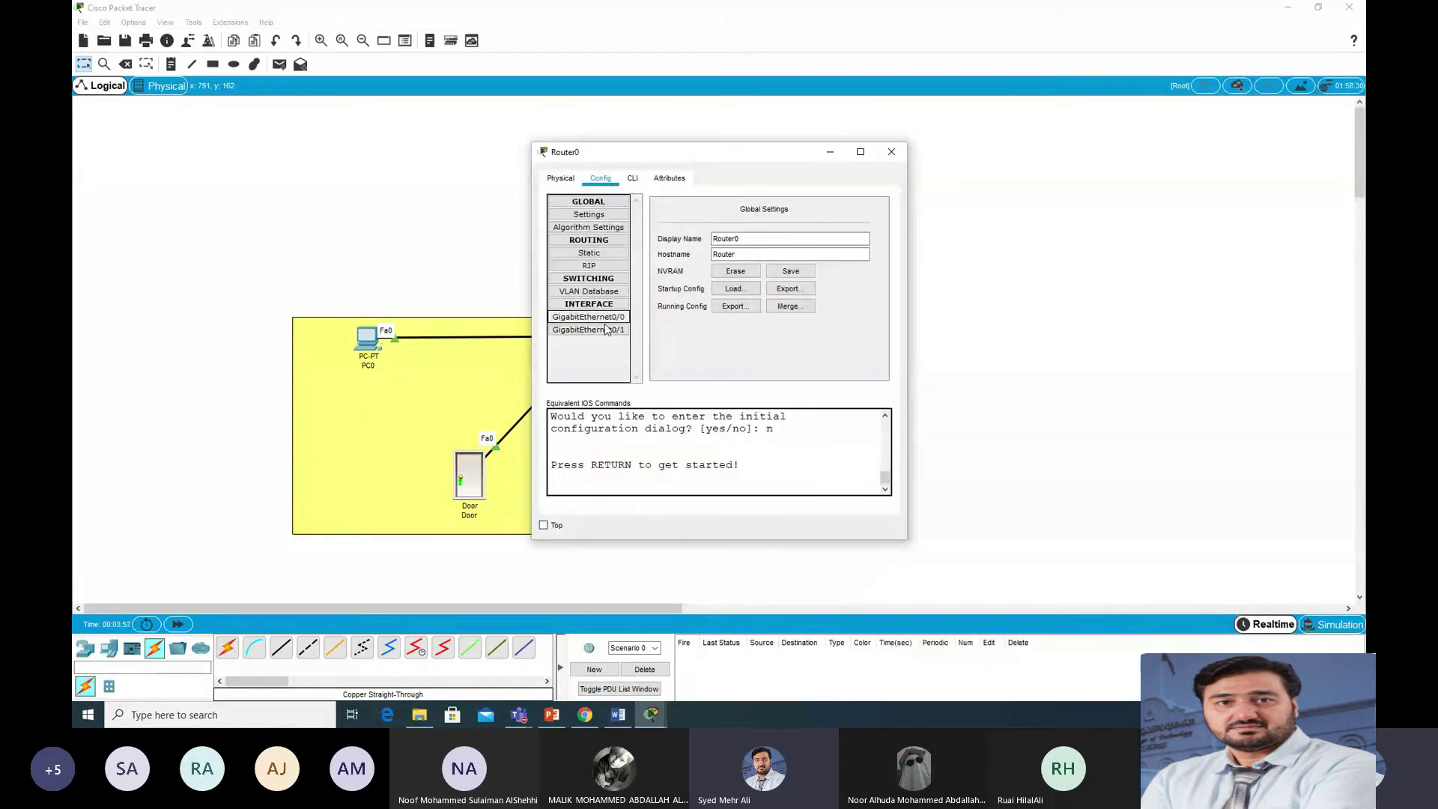
left_click_drag(672, 157, 932, 154)
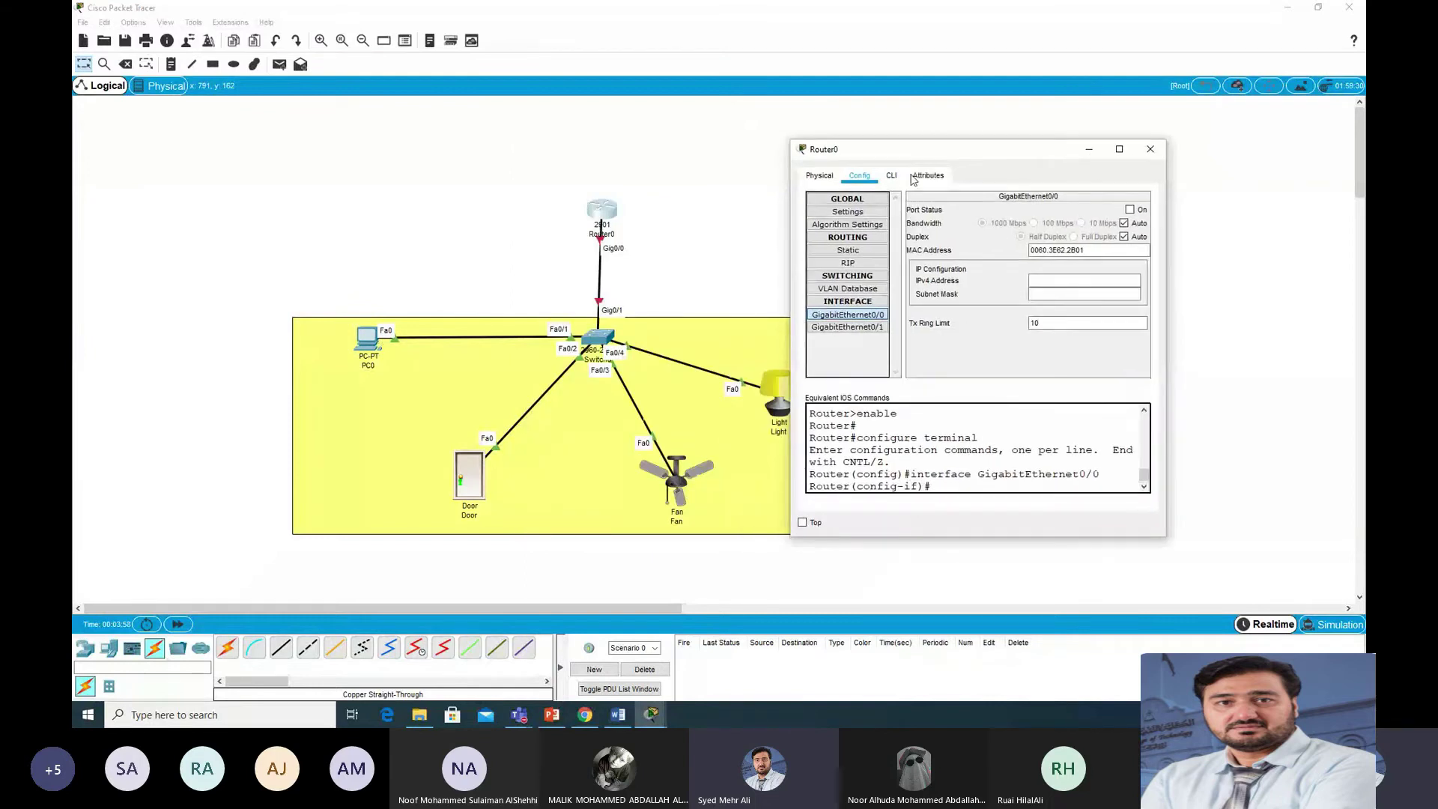
left_click(1044, 281)
type("192.168.10.1")
left_click(1129, 210)
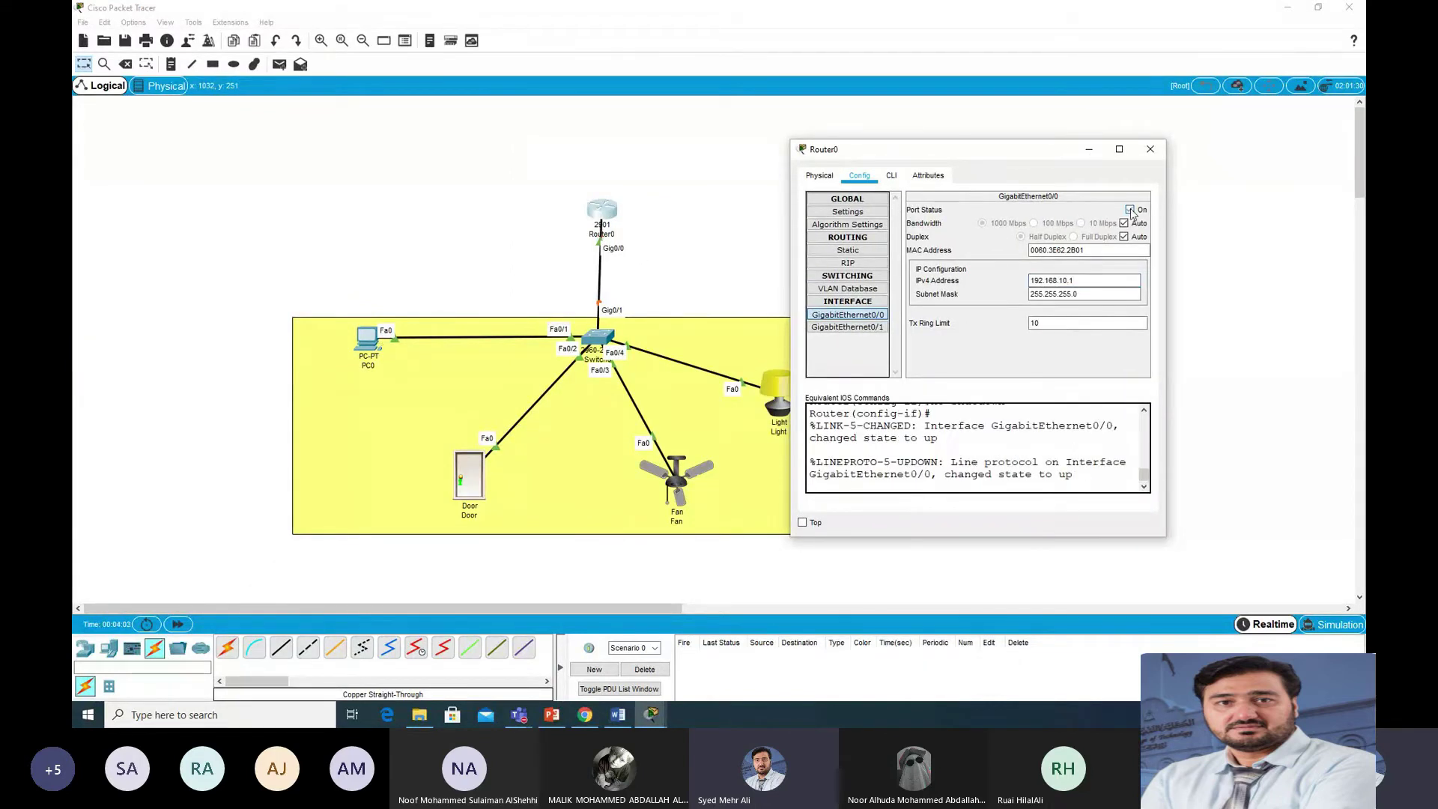
left_click(1084, 294)
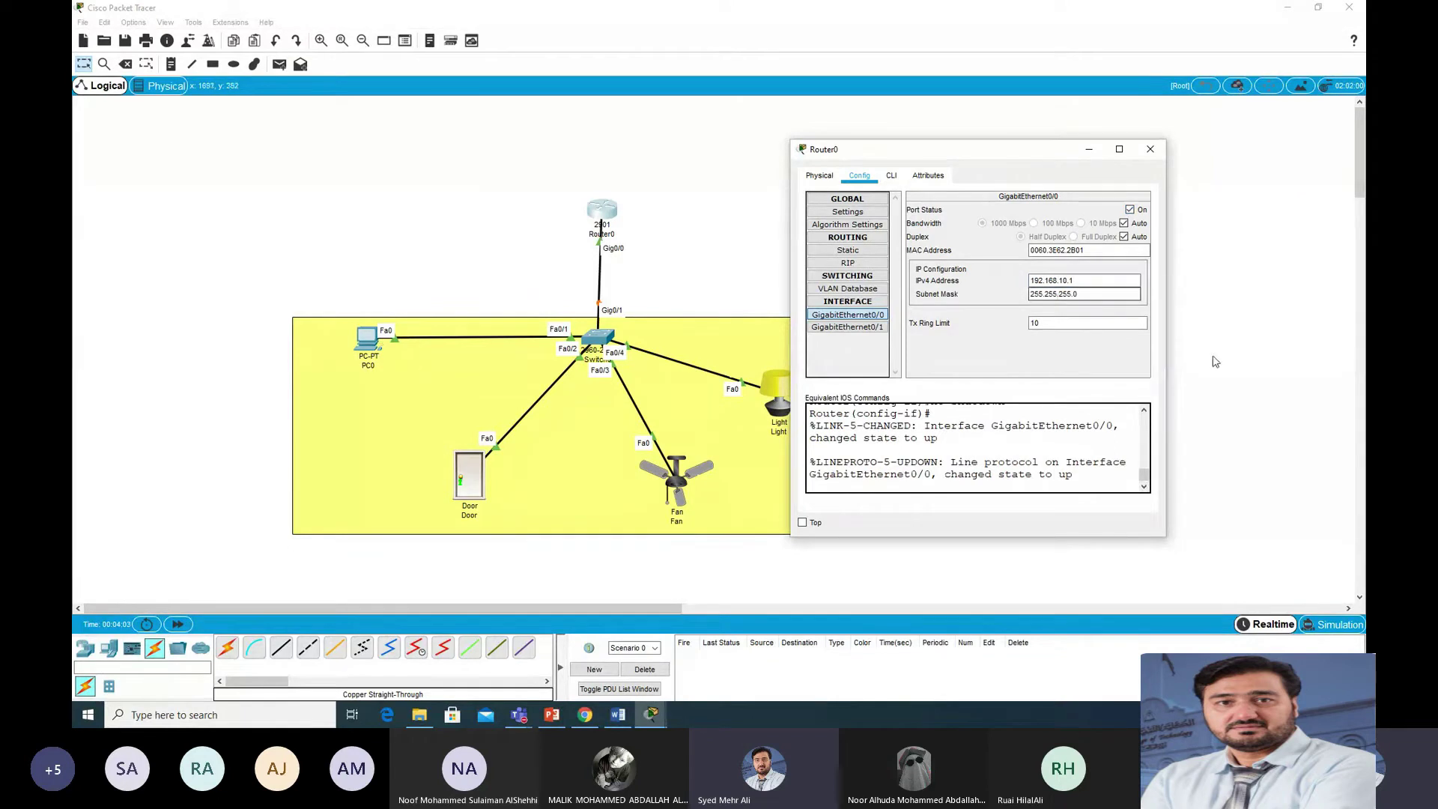
left_click(1150, 149)
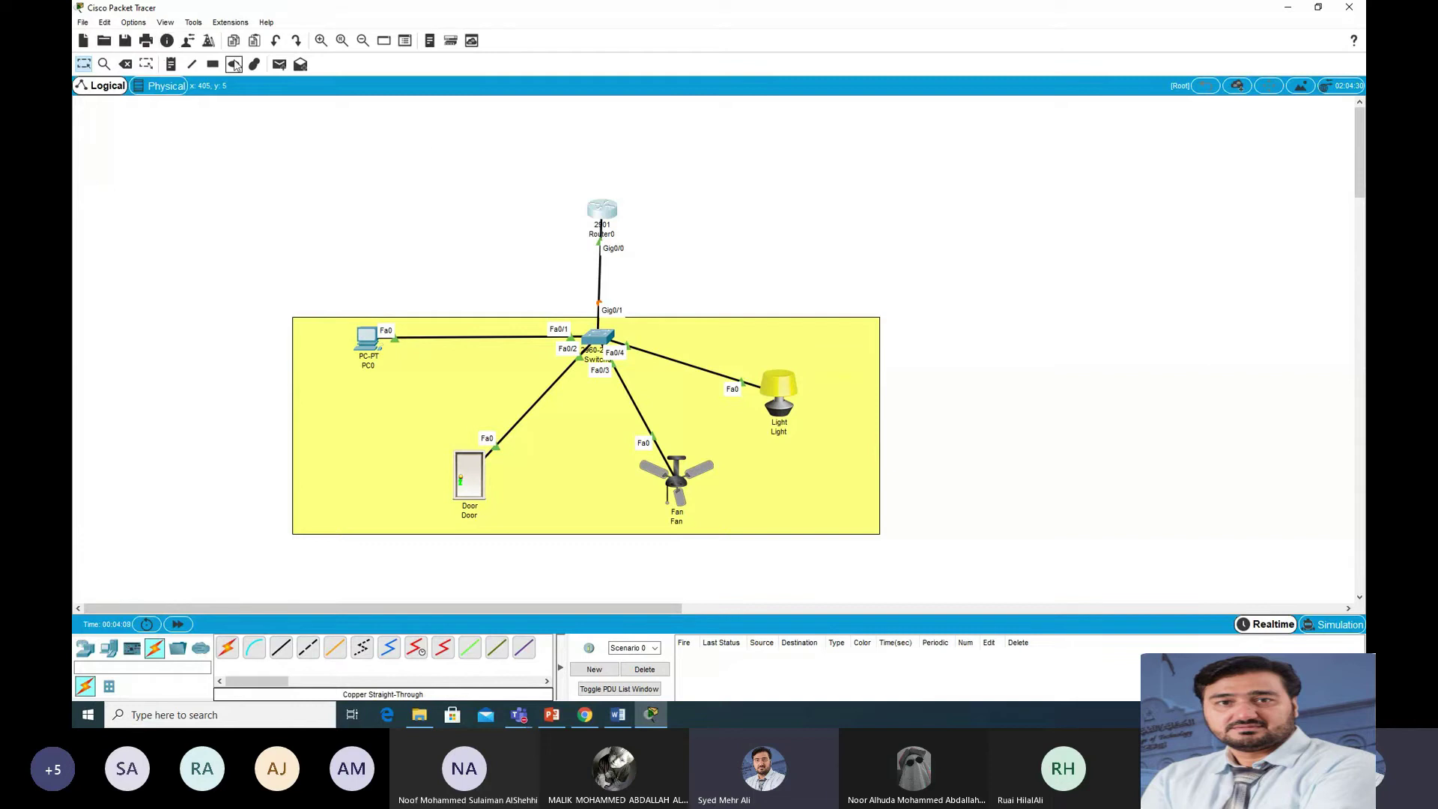
Paste 192.168.10.1 into a text note to the left of Router0
left_click(171, 64)
left_click(502, 219)
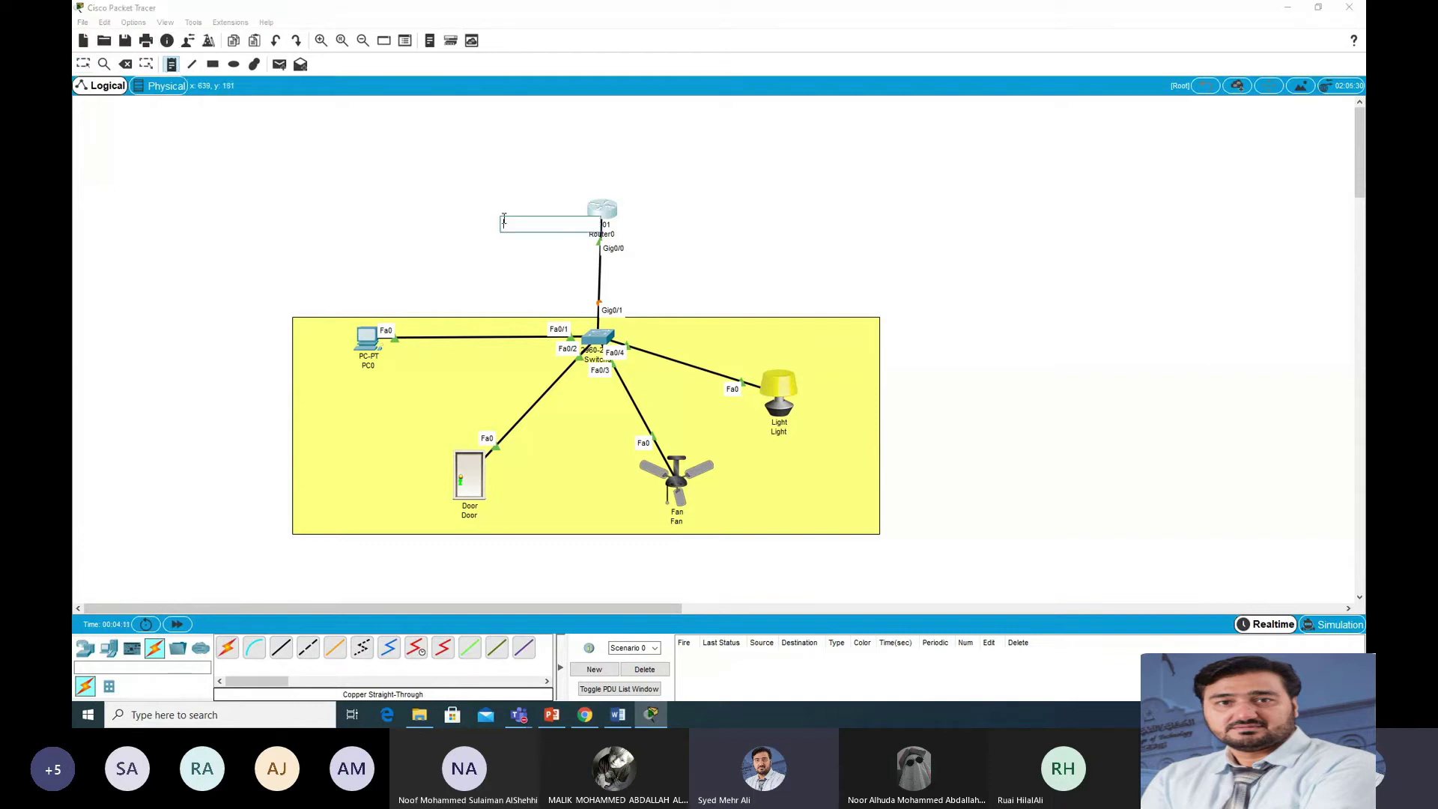
key("ctrl+v")
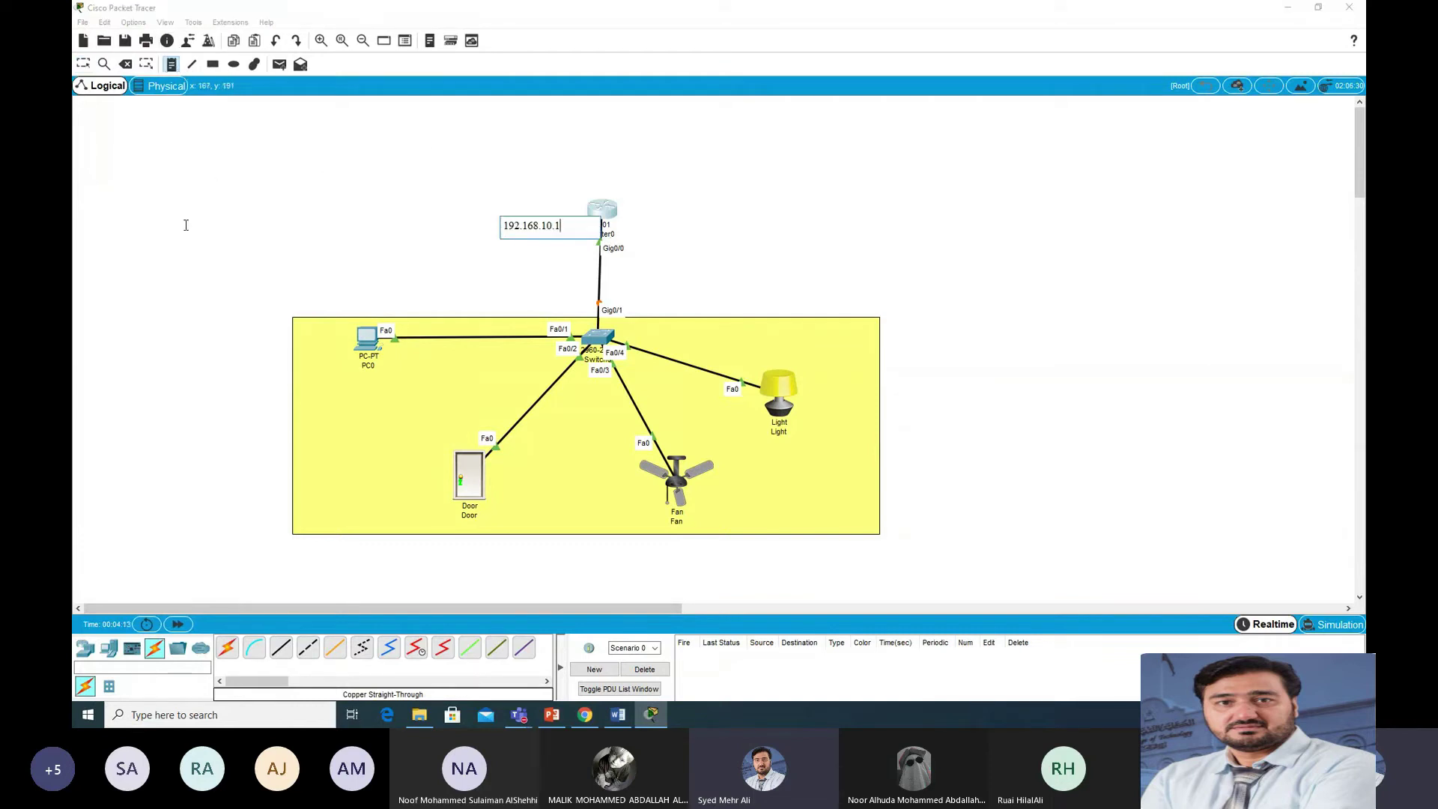
left_click(84, 65)
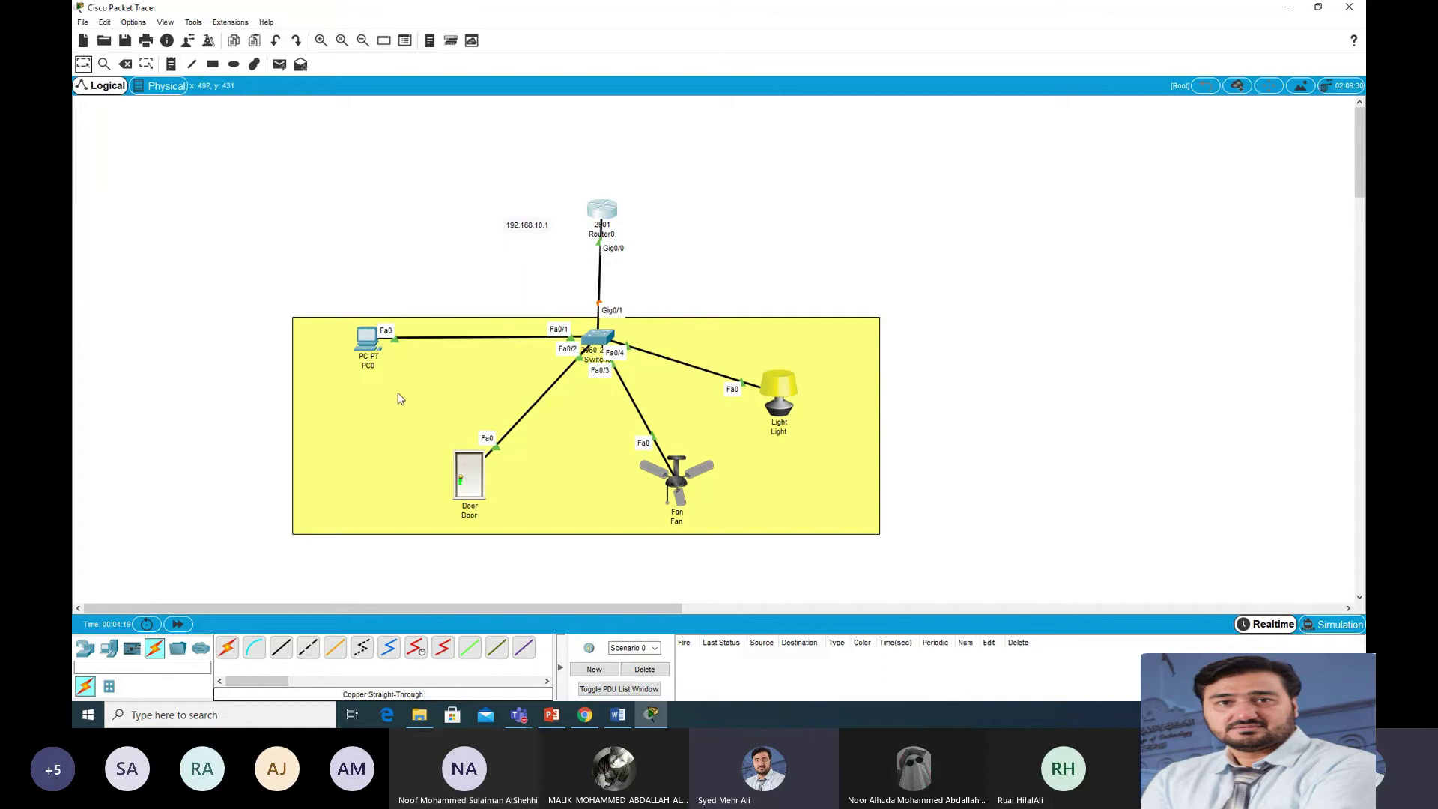
left_click(617, 714)
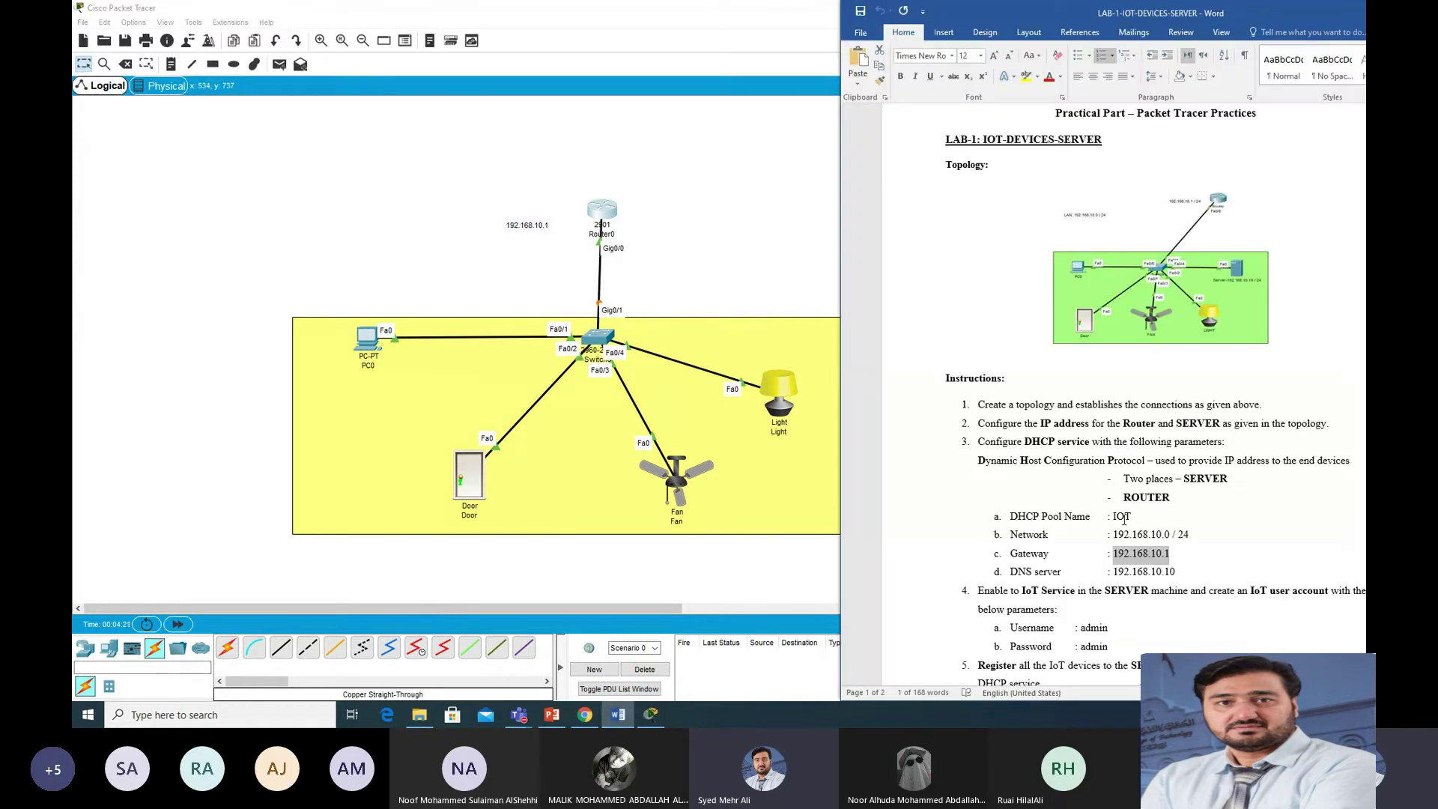
Place a Server-PT device just above the yellow area's top-right corner
scroll(1121, 554, "down", 4)
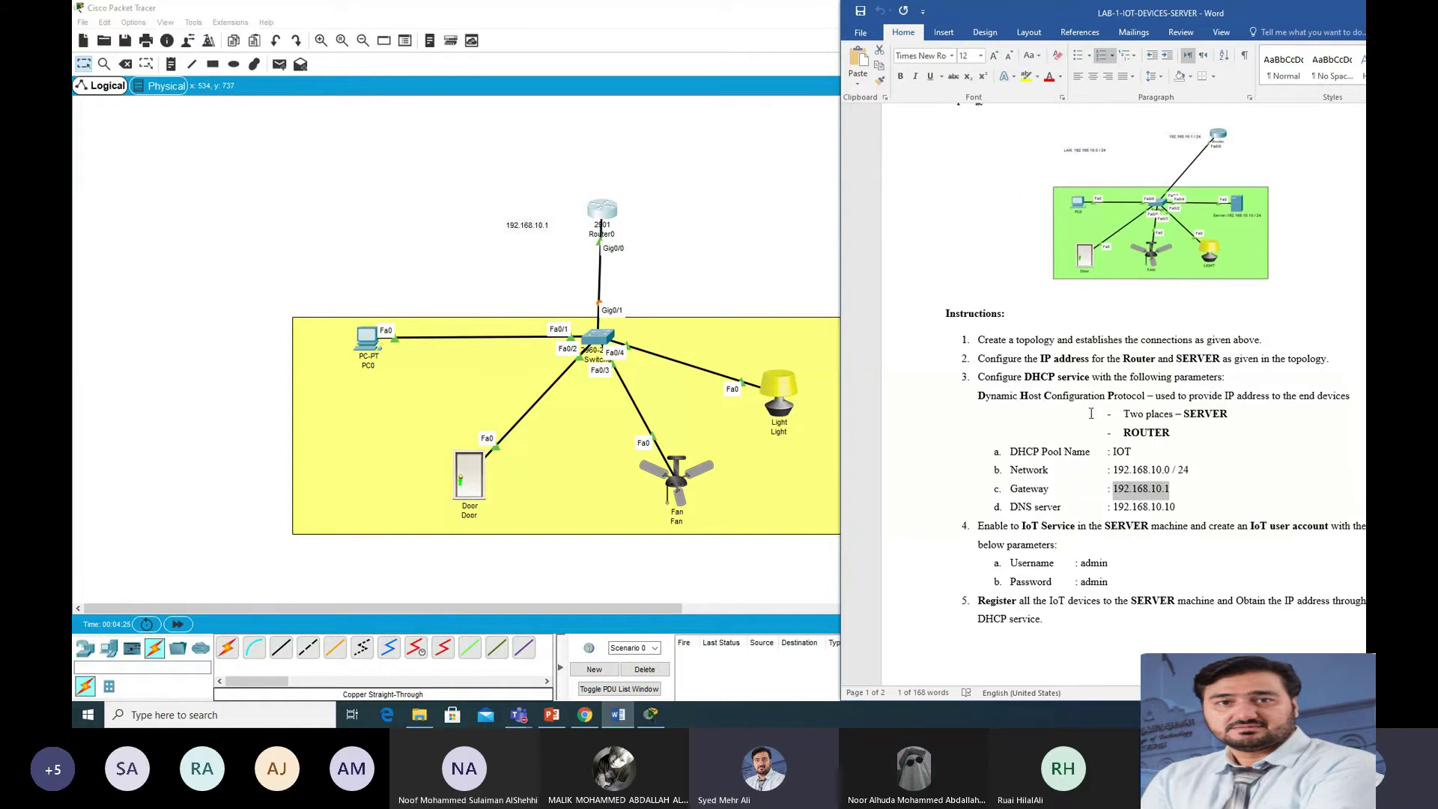
left_click(152, 262)
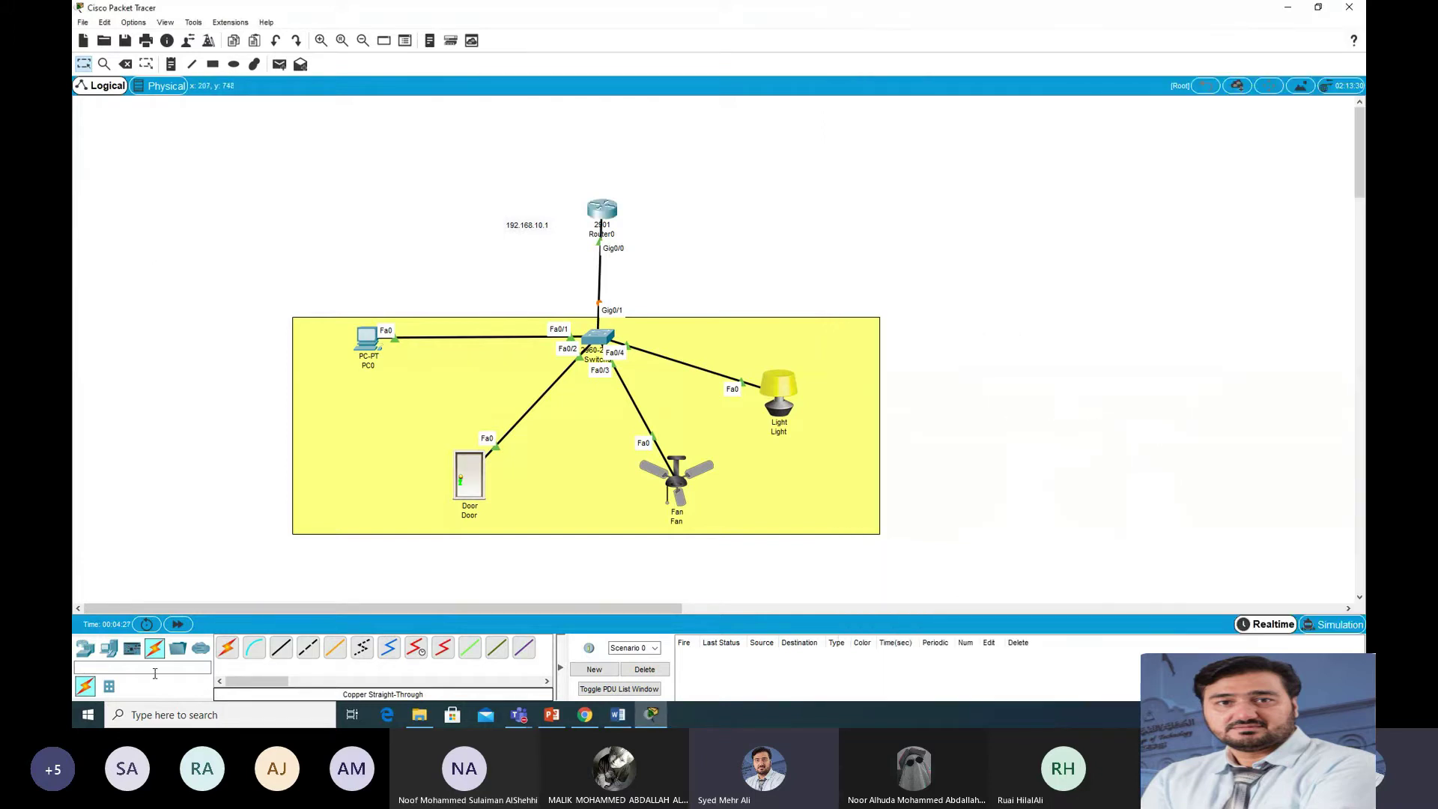
left_click(110, 656)
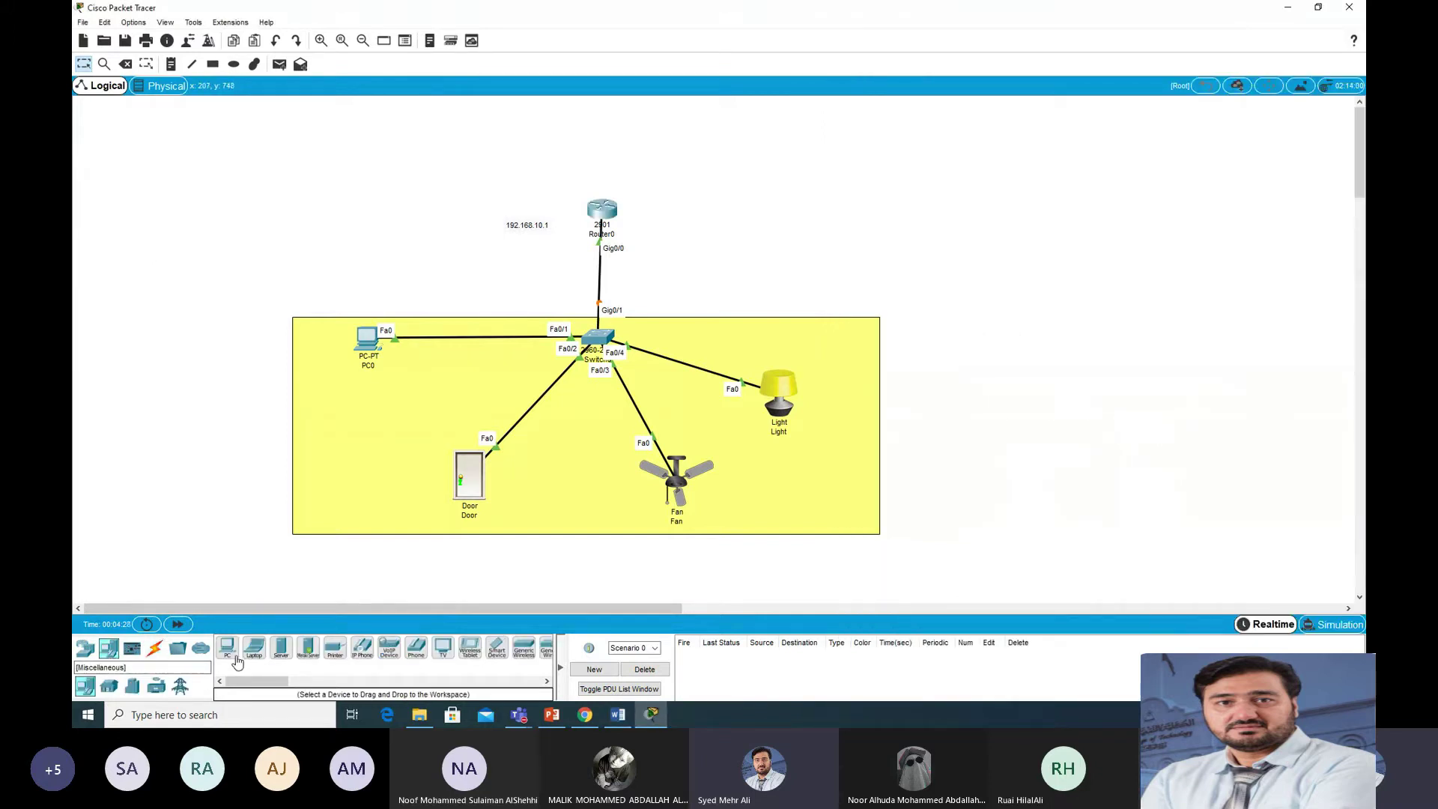
left_click(283, 657)
left_click(863, 299)
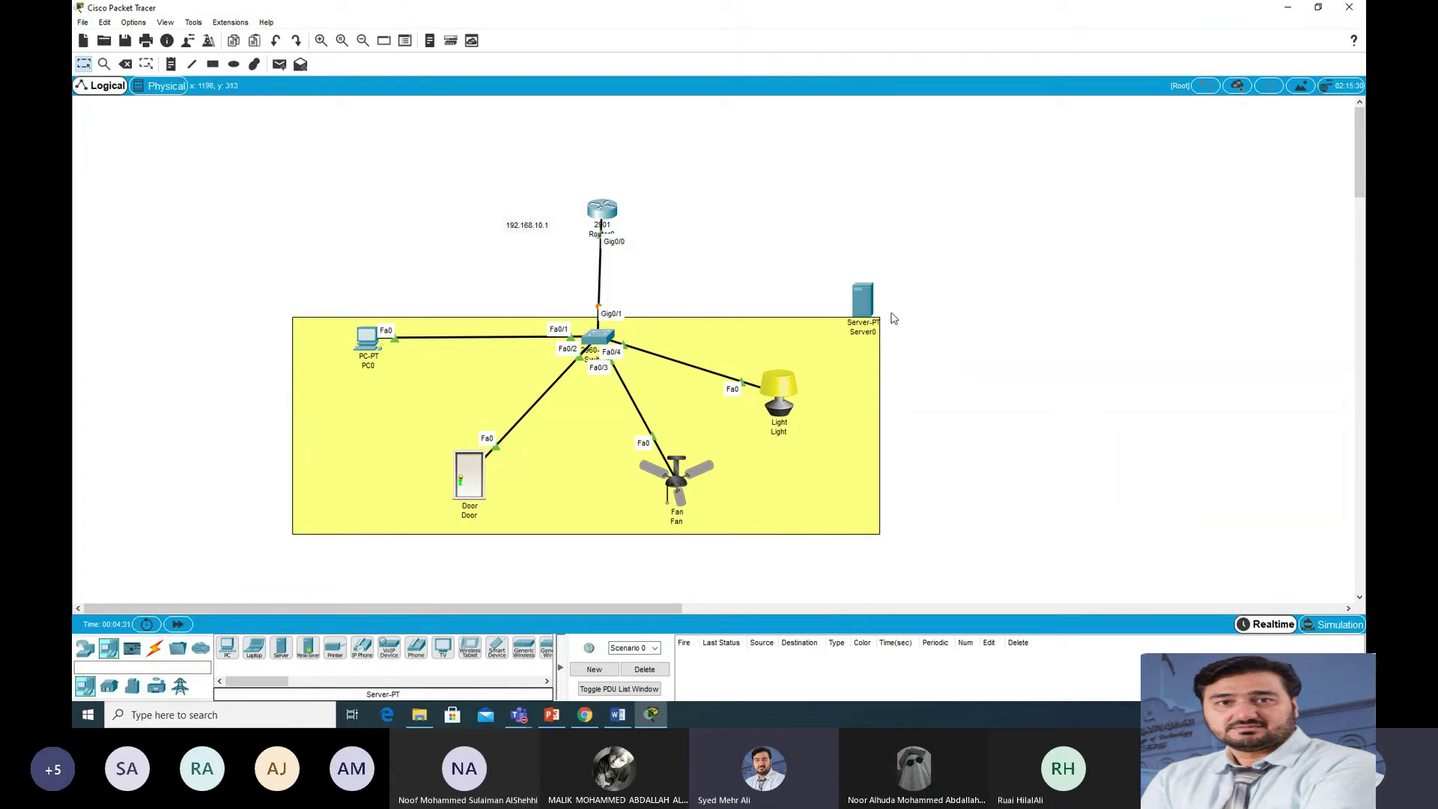
left_click(865, 333)
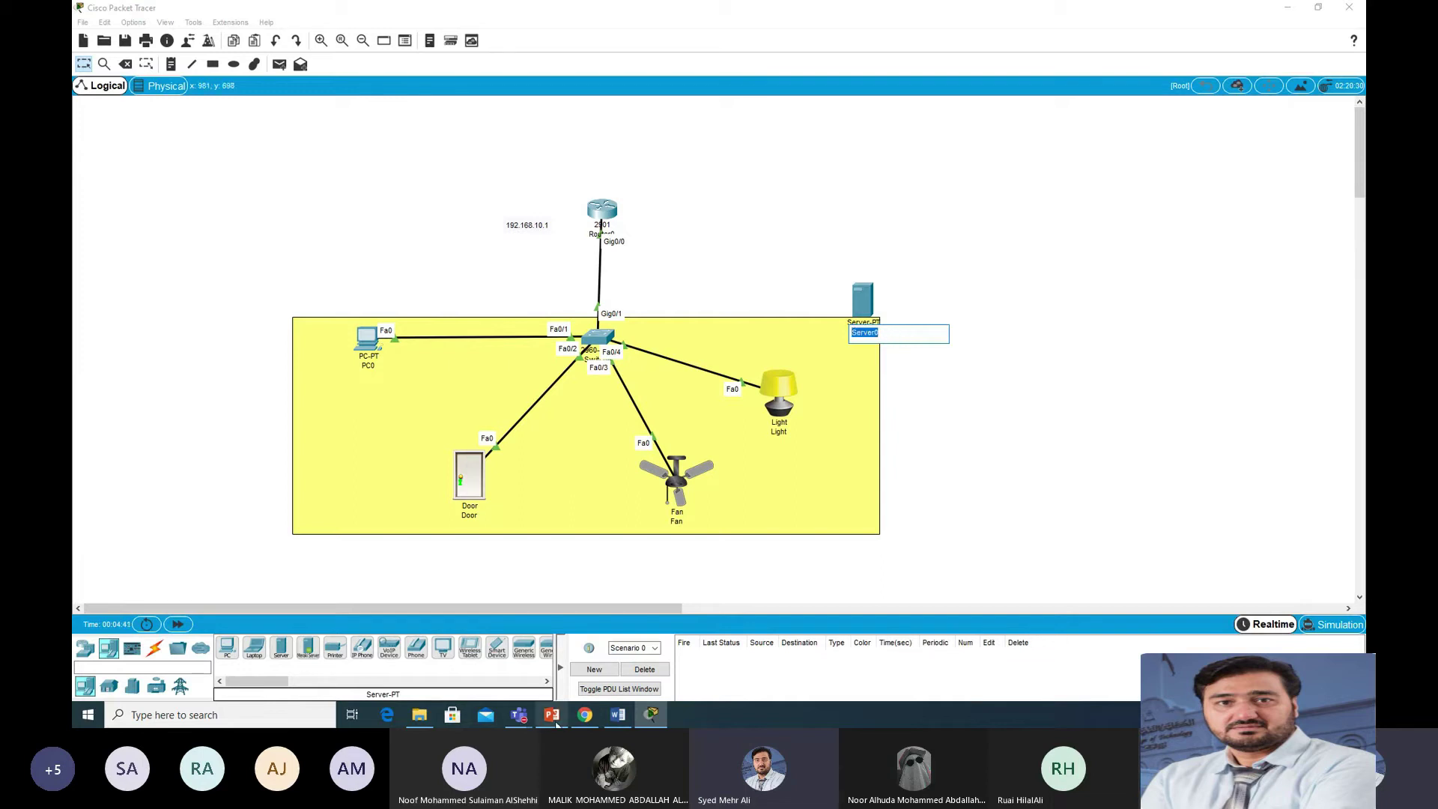
Copy the DNS address 192.168.10.10 from the lab sheet and paste it as Server0's display name
left_click(617, 715)
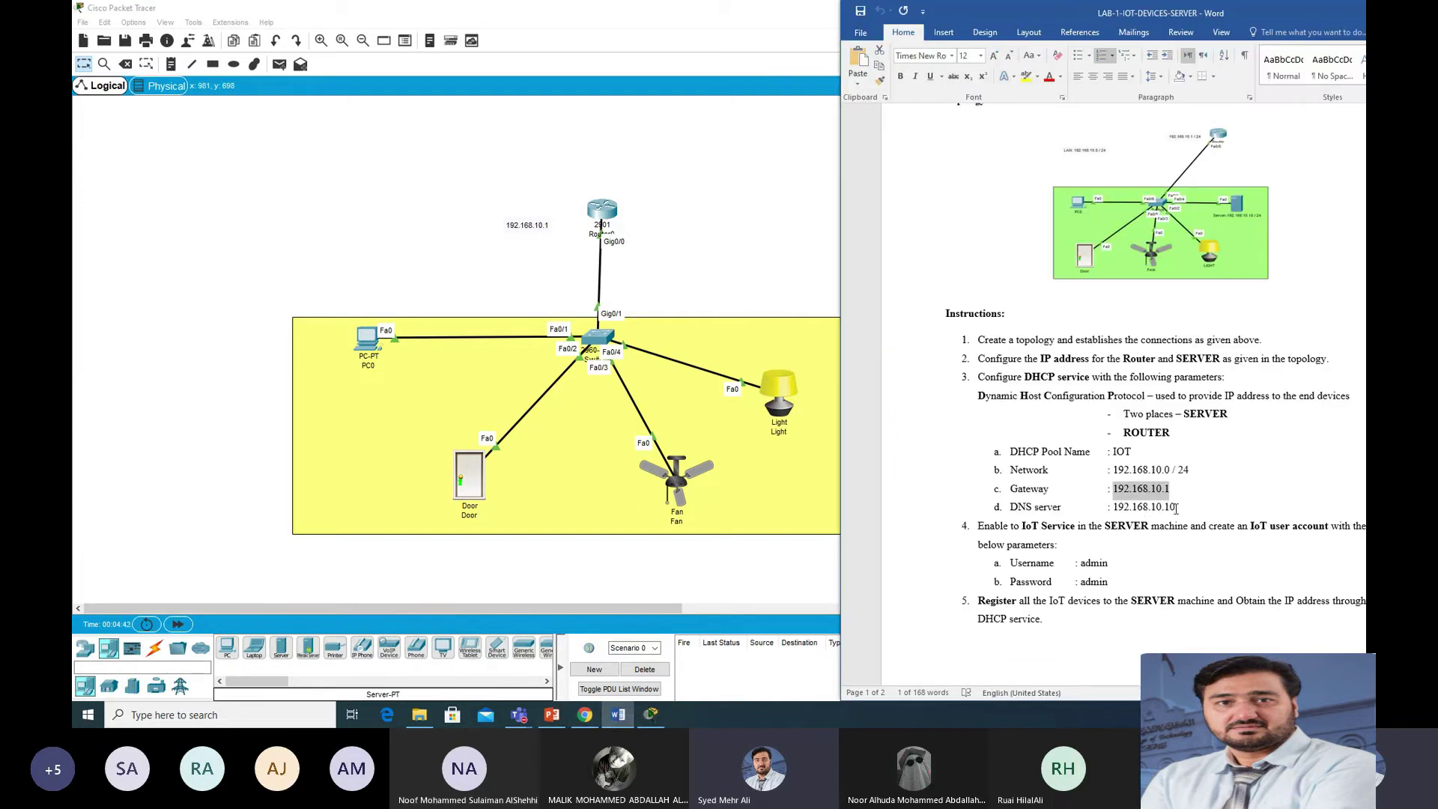
left_click_drag(1176, 507, 1112, 507)
right_click(1130, 507)
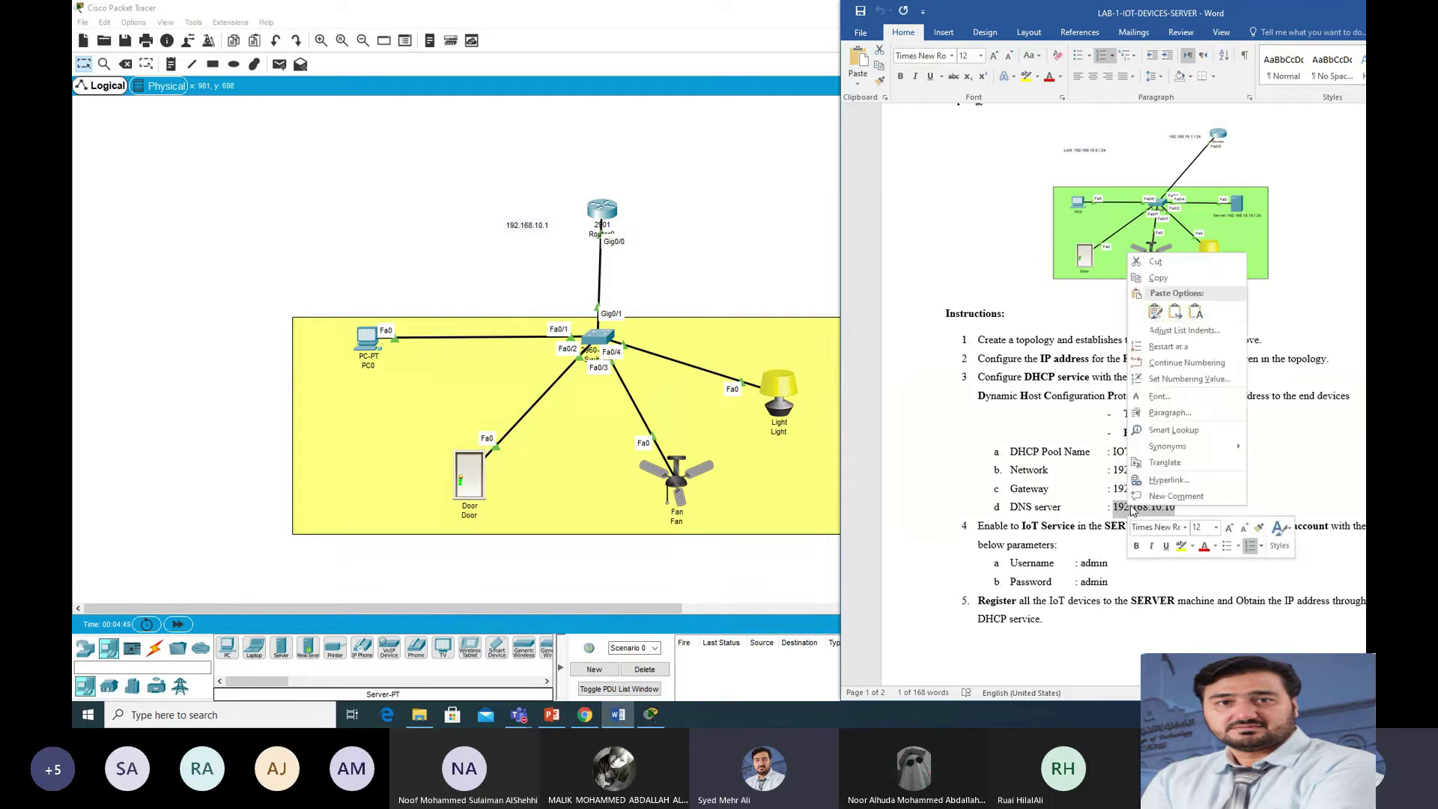
left_click(1158, 279)
left_click(703, 292)
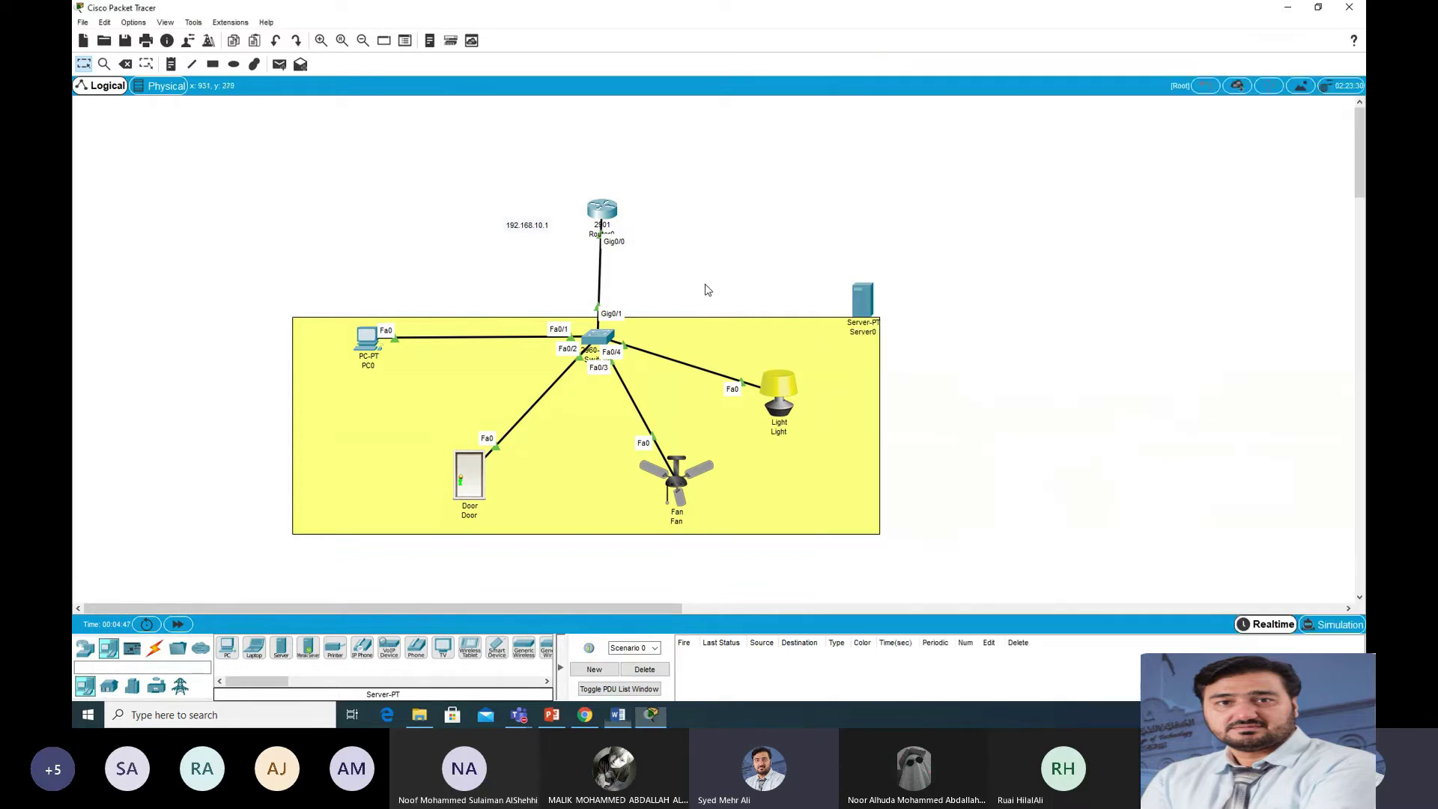
left_click(866, 334)
left_click_drag(873, 332, 800, 328)
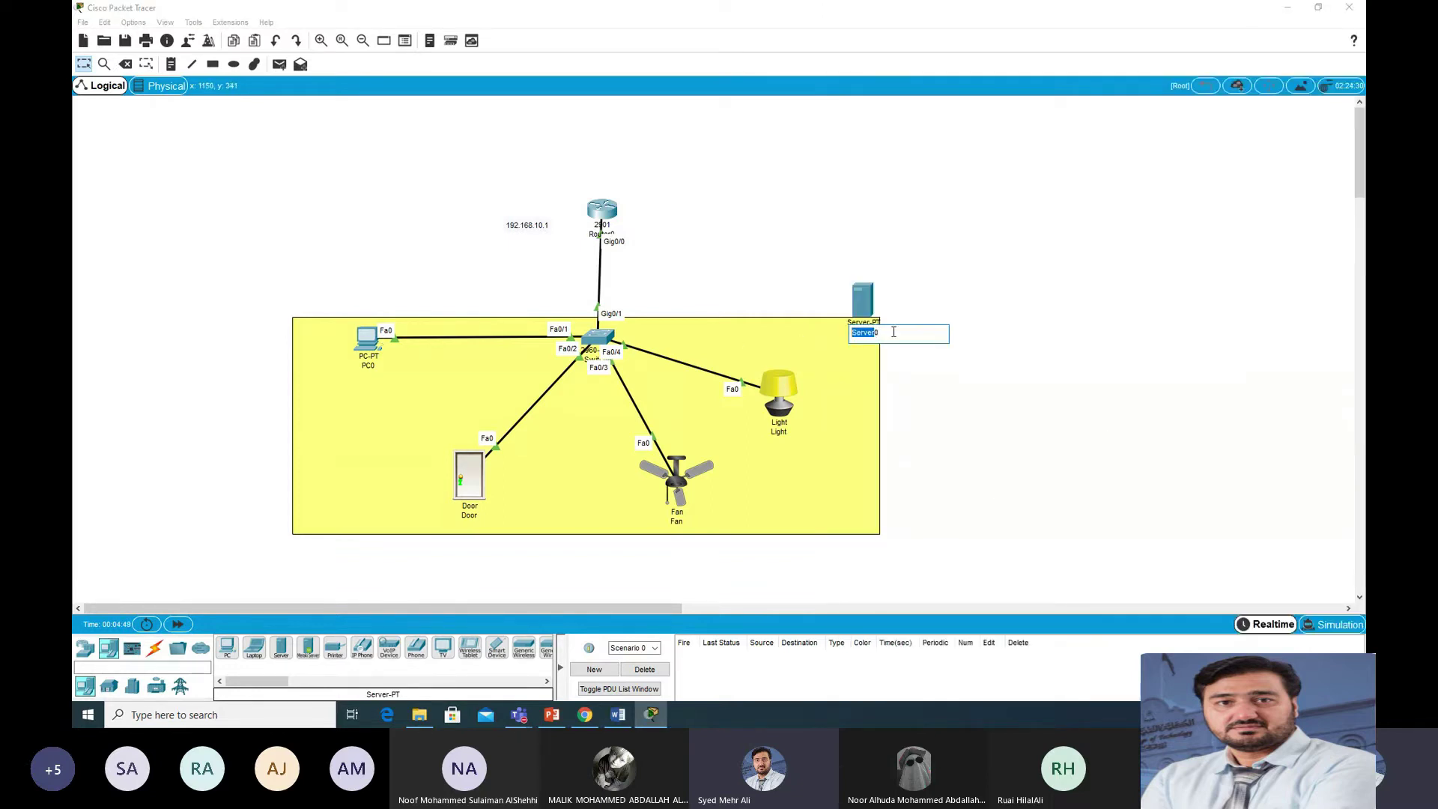
key("ctrl+v")
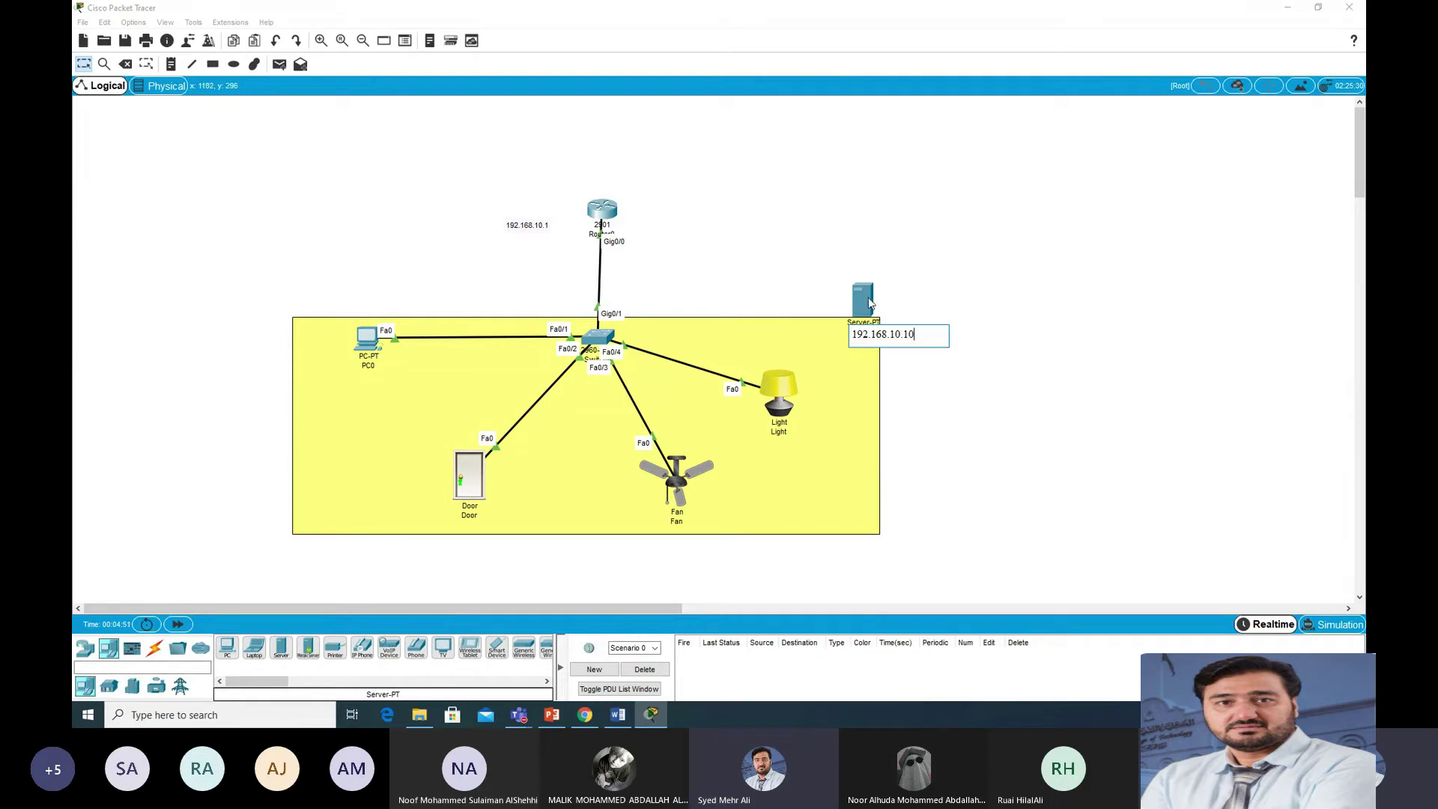
left_click(867, 301)
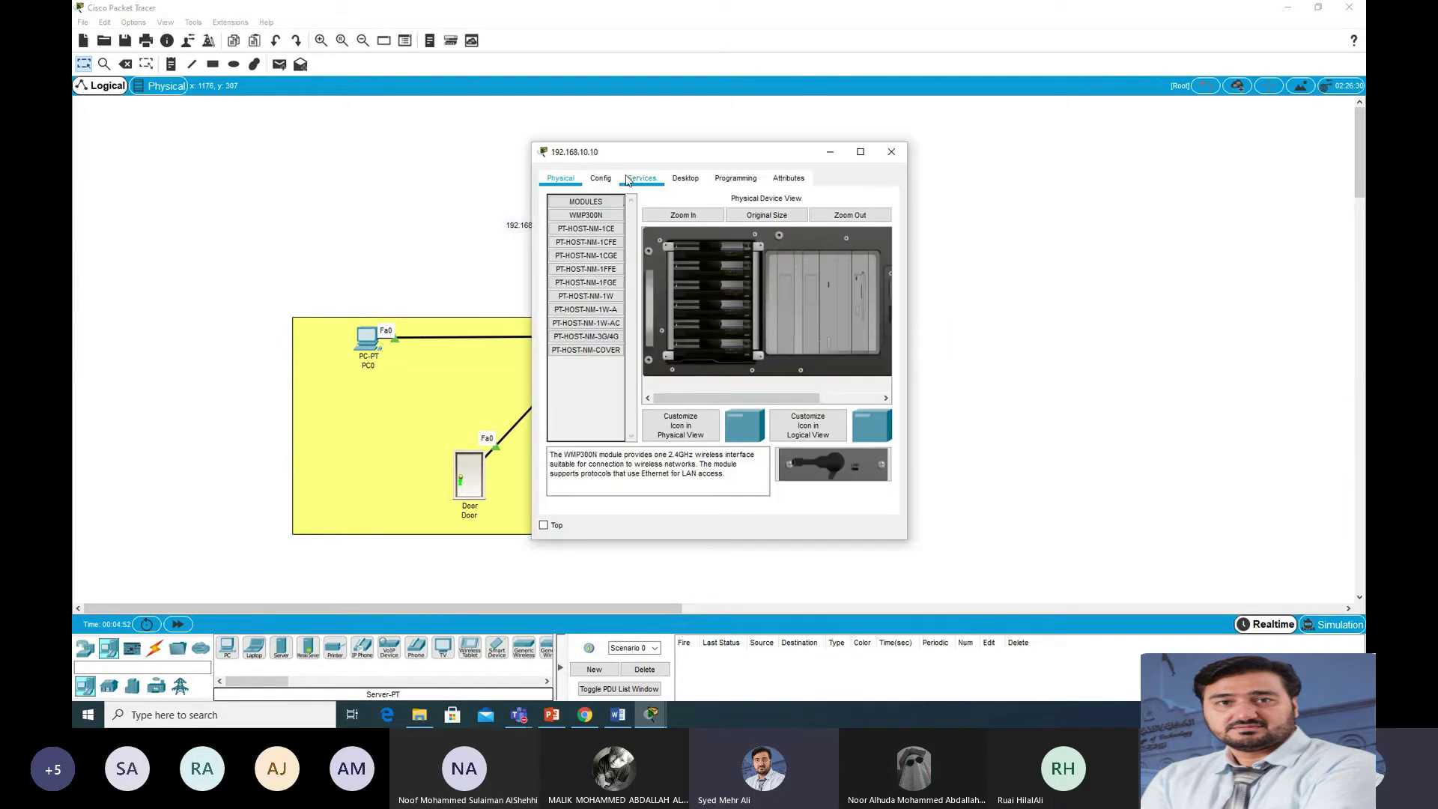
Give the server static IP 192.168.10.10, mask 255.255.255.0, gateway 192.168.10.1, DNS 192.168.10.10
left_click(685, 178)
left_click(586, 221)
left_click(714, 261)
key("ctrl+v")
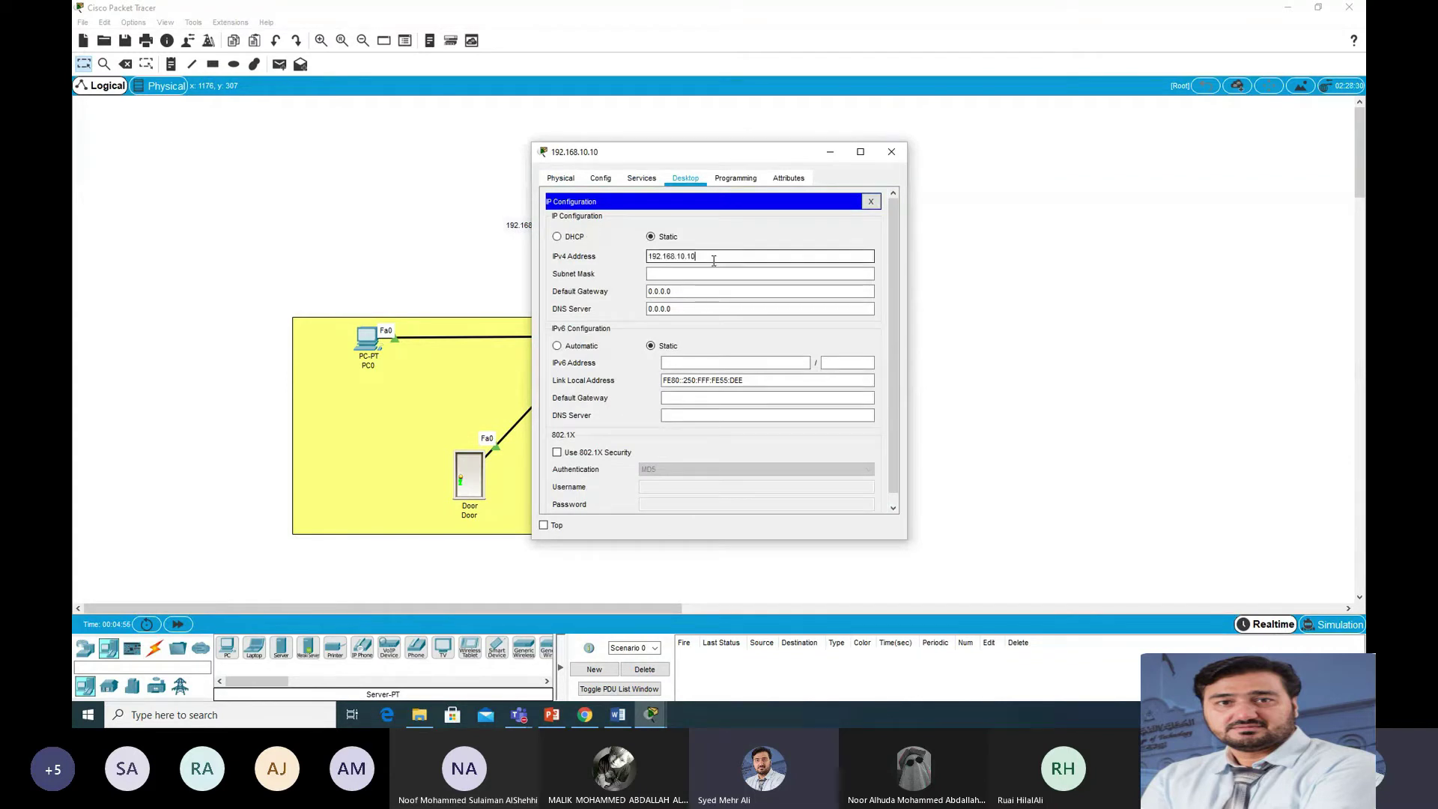
left_click(692, 274)
left_click(678, 293)
left_click_drag(678, 293, 573, 298)
key("ctrl+v")
left_click_drag(732, 156, 1042, 198)
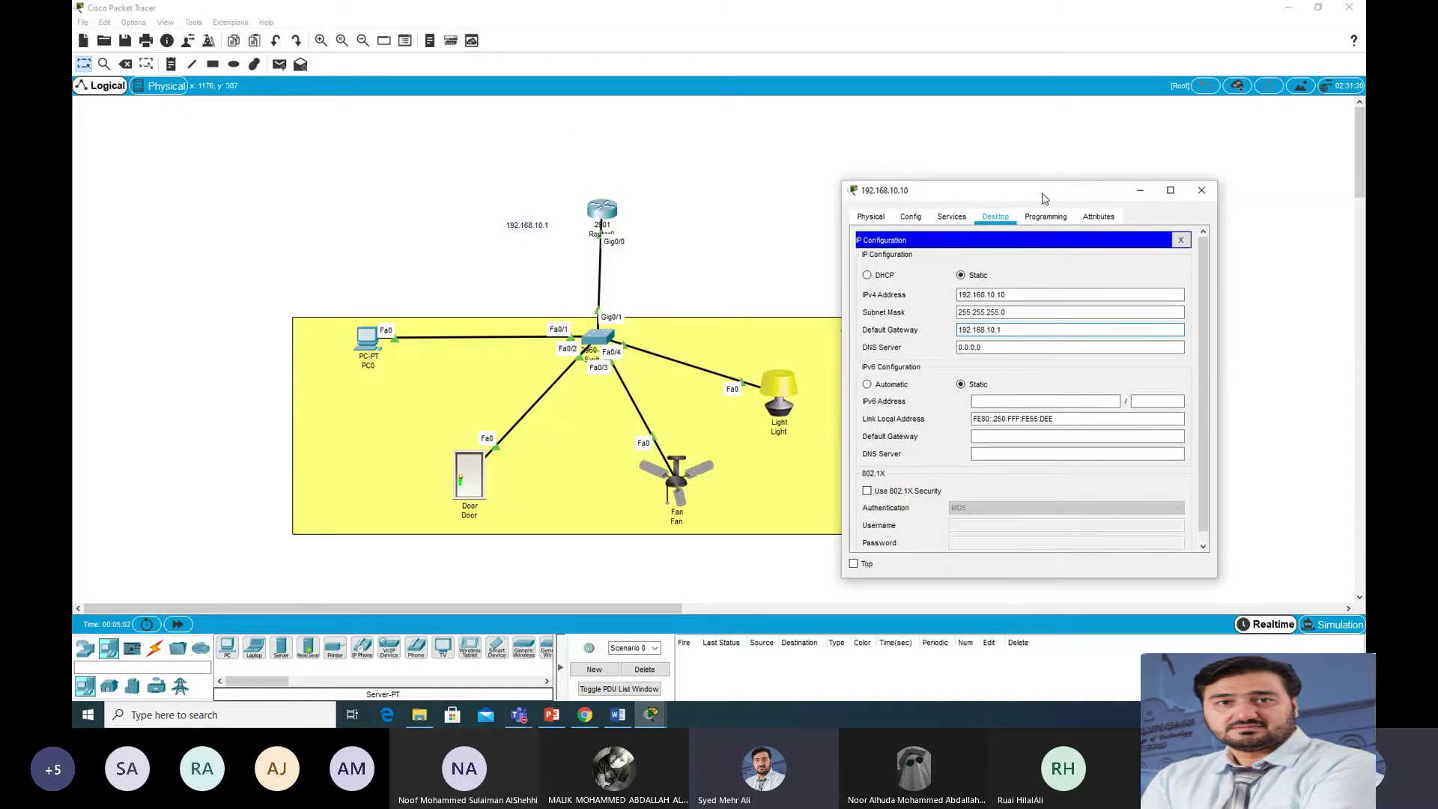
left_click_drag(1048, 347, 891, 352)
key("ctrl+v")
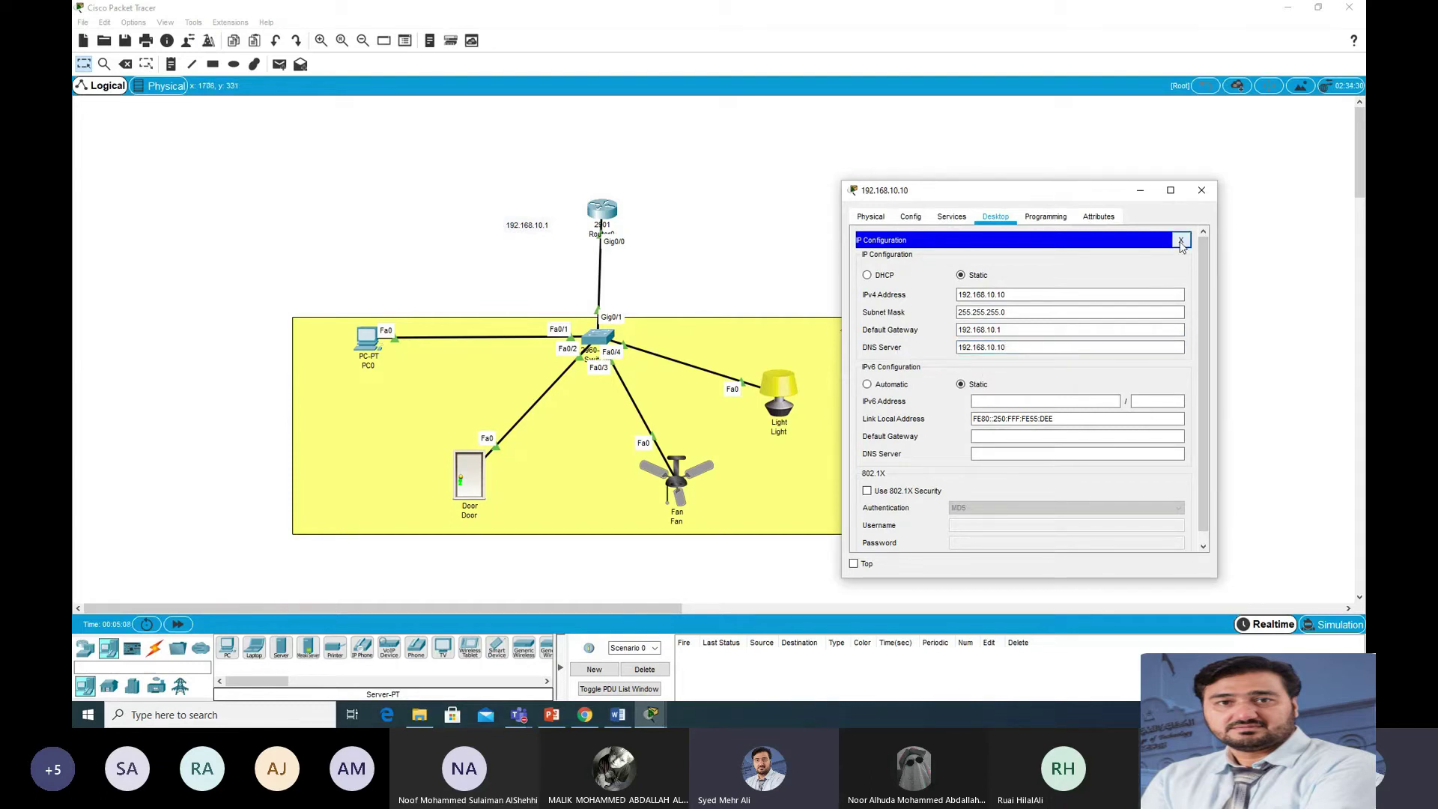
Move the server into the yellow area beside the Light
left_click(1180, 240)
left_click_drag(1086, 189, 1361, 189)
left_click_drag(866, 301, 789, 316)
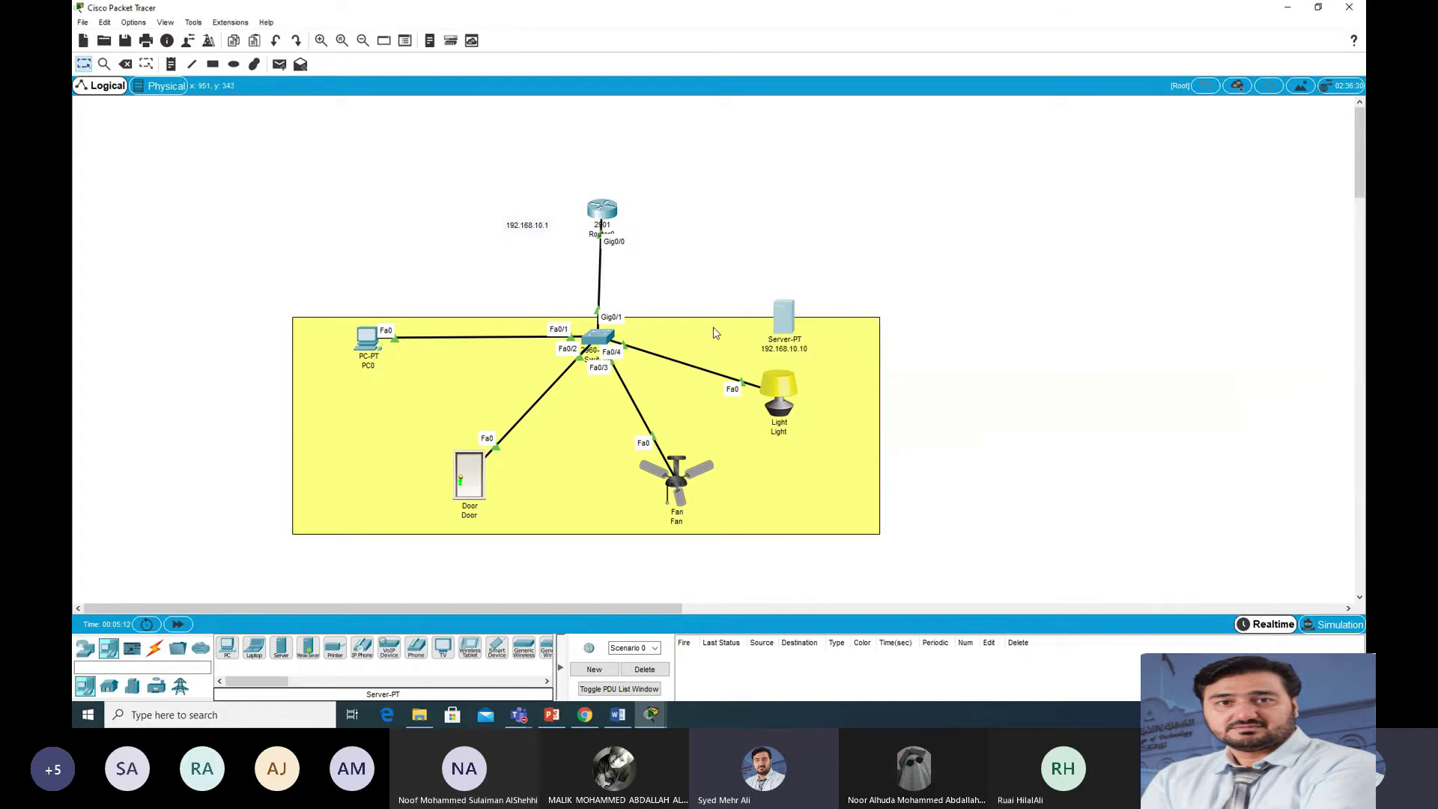
Cable the server to switch port FastEthernet0/5 with a copper straight-through cable
left_click(154, 648)
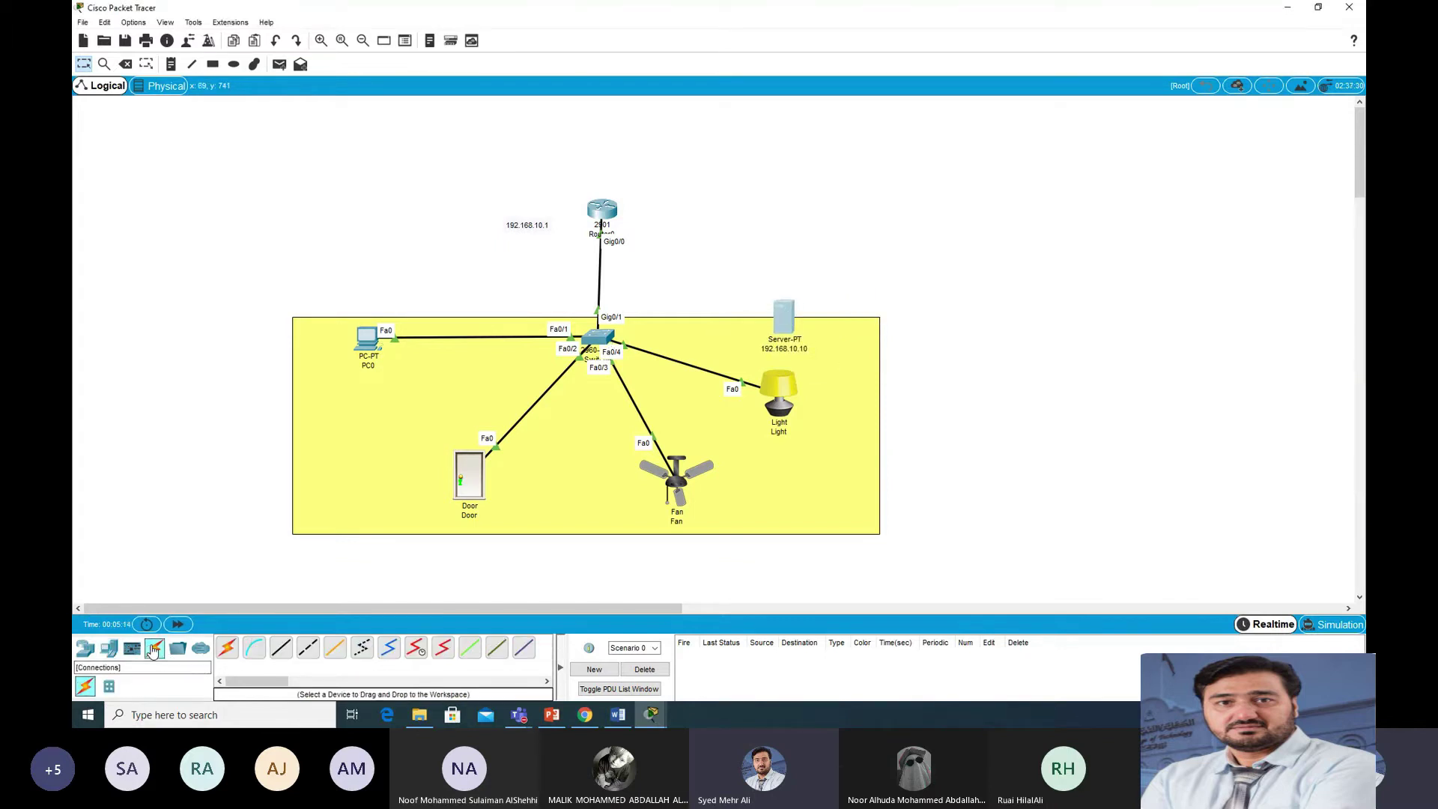
left_click(281, 646)
left_click(751, 334)
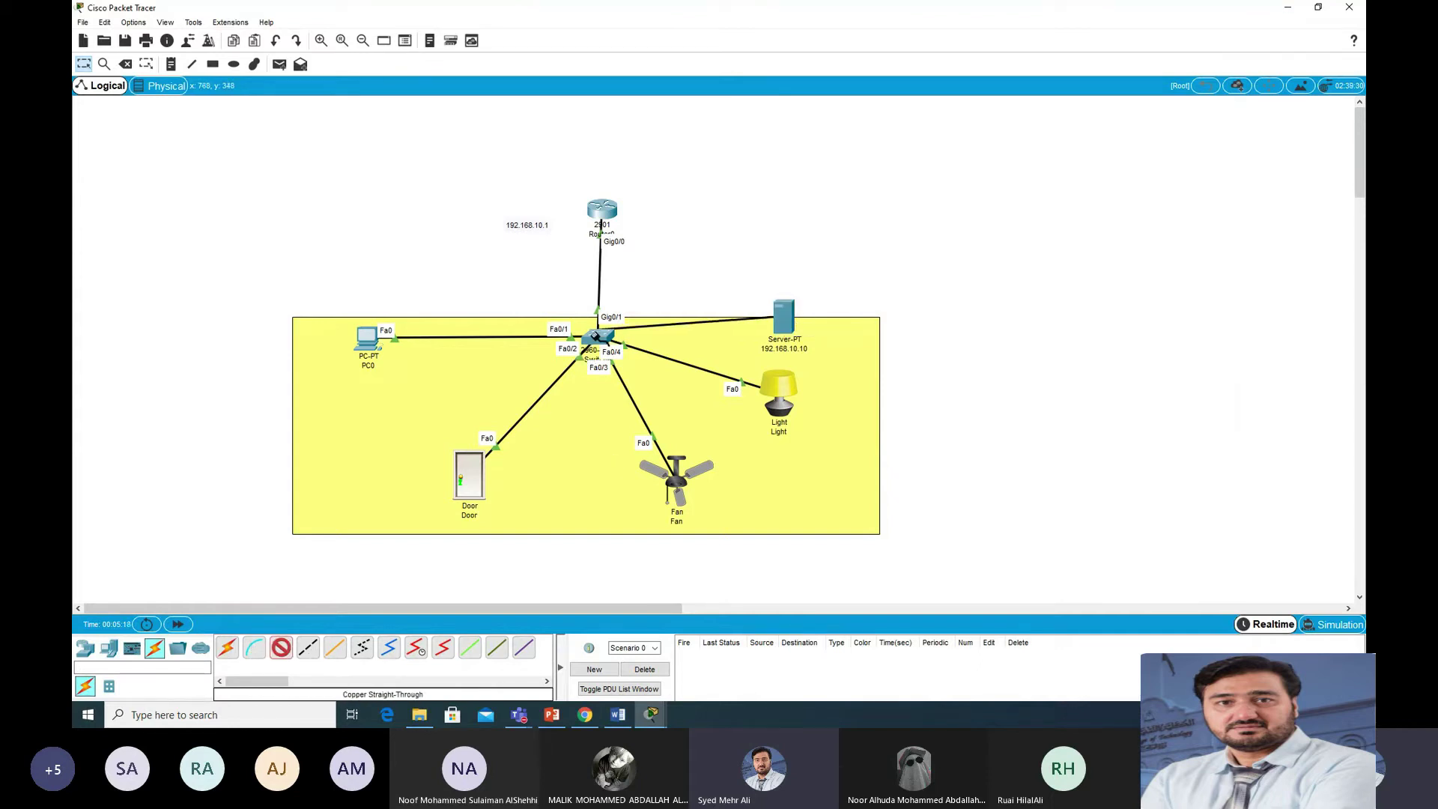
left_click(604, 338)
left_click(661, 358)
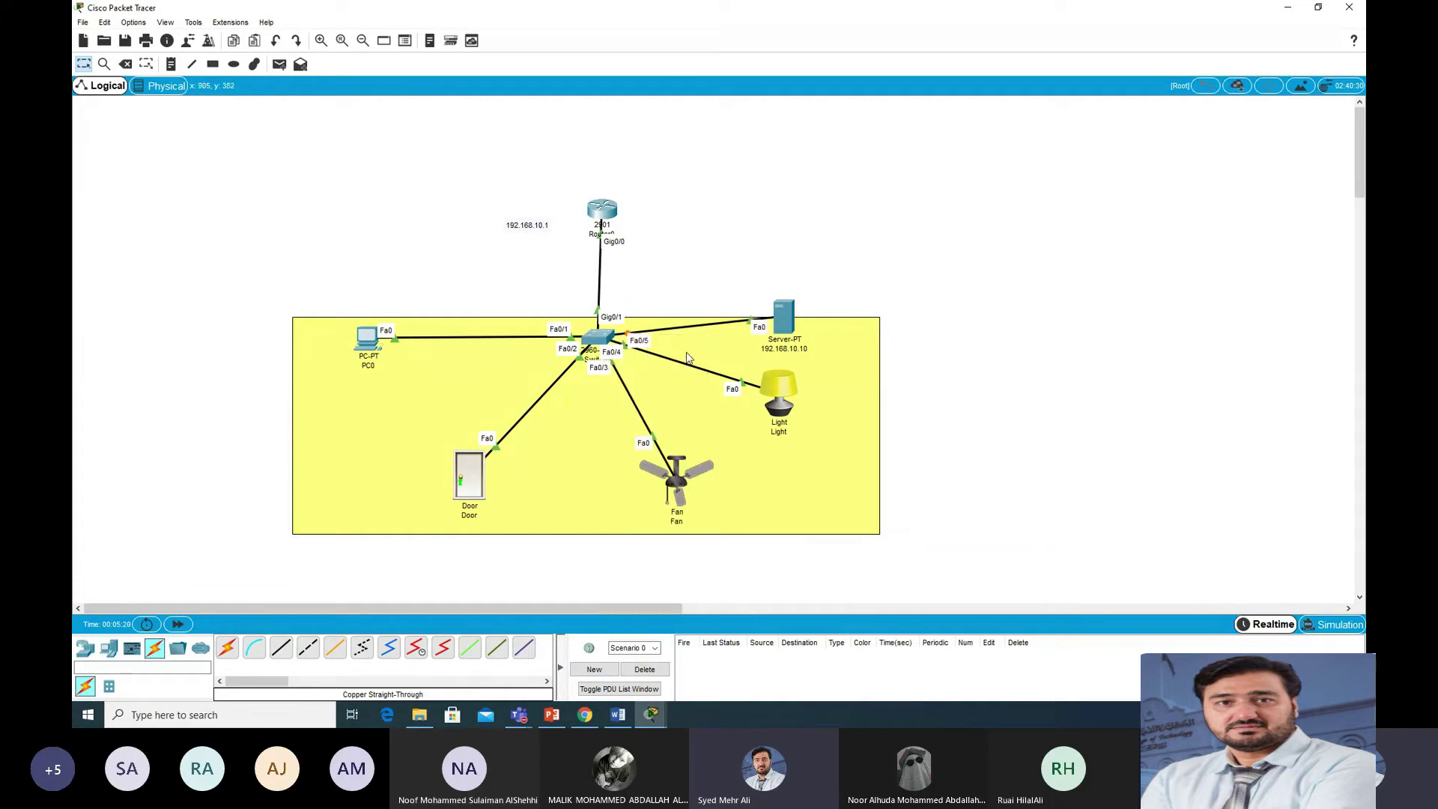
Nudge the server icon, then open its settings window and move it up-left
left_click_drag(786, 319, 792, 311)
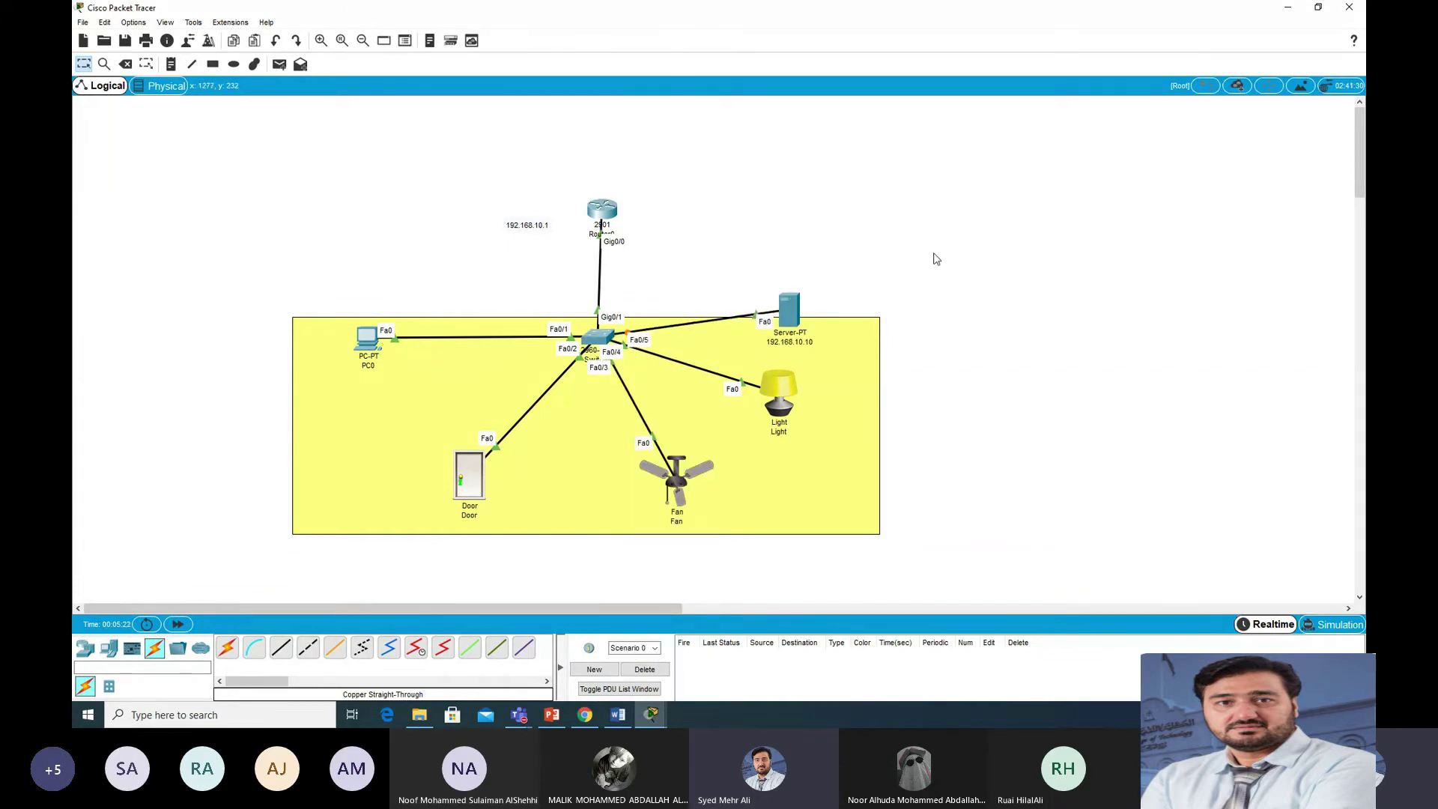
left_click(786, 320)
left_click_drag(1266, 175, 1002, 101)
Turn the IoT Registration Server service On under Services > IoT, then close the server window
left_click(964, 114)
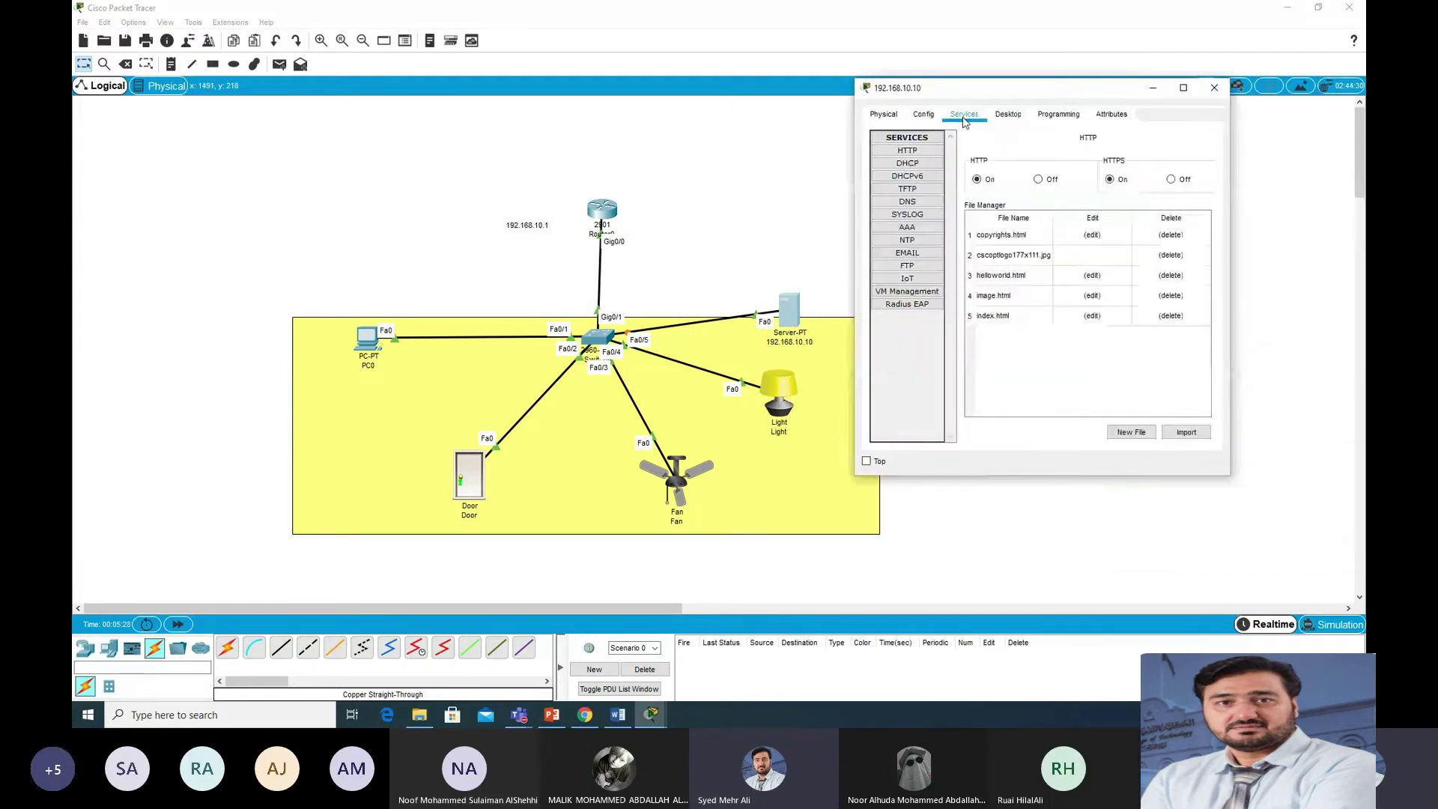
left_click(907, 277)
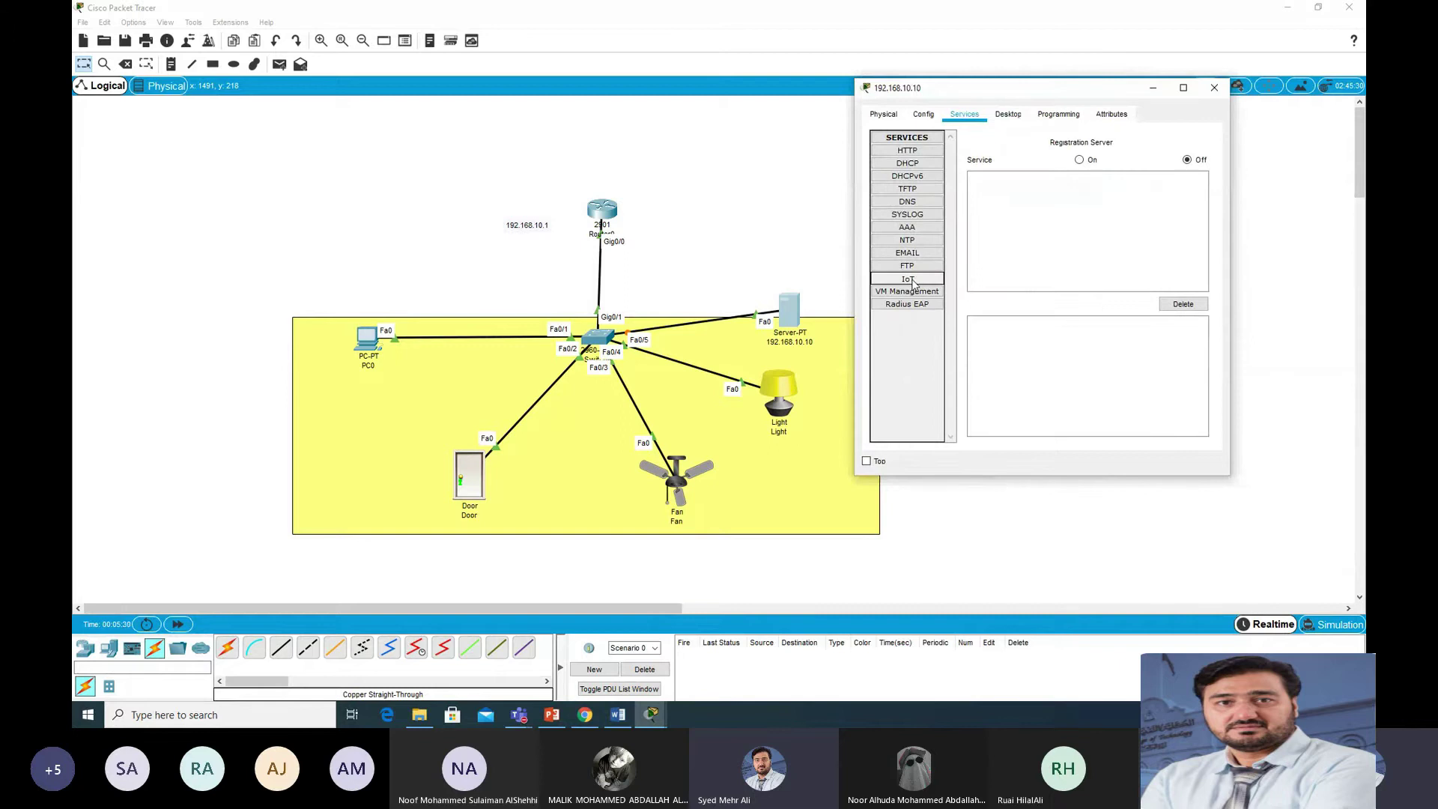
left_click(1079, 161)
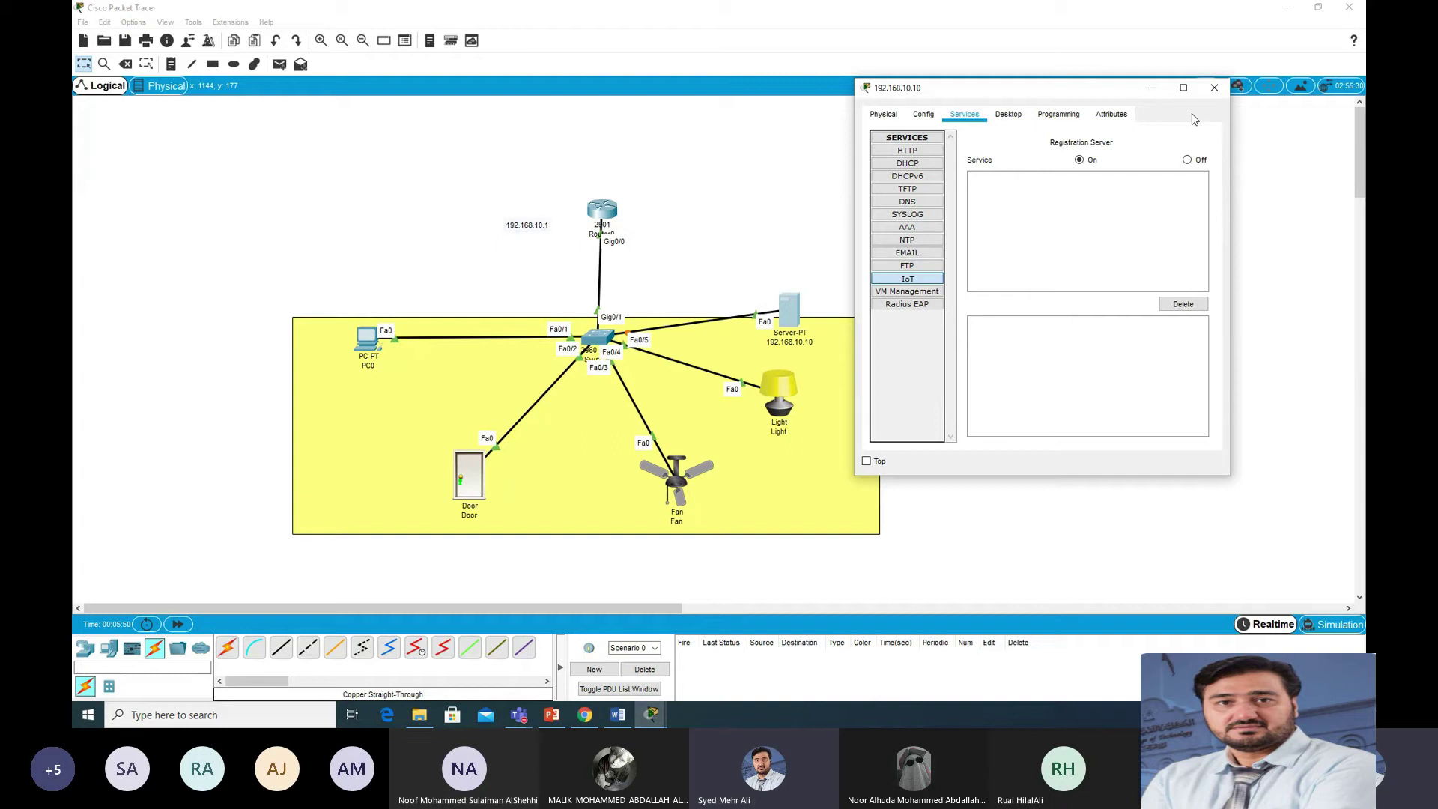
left_click(1214, 88)
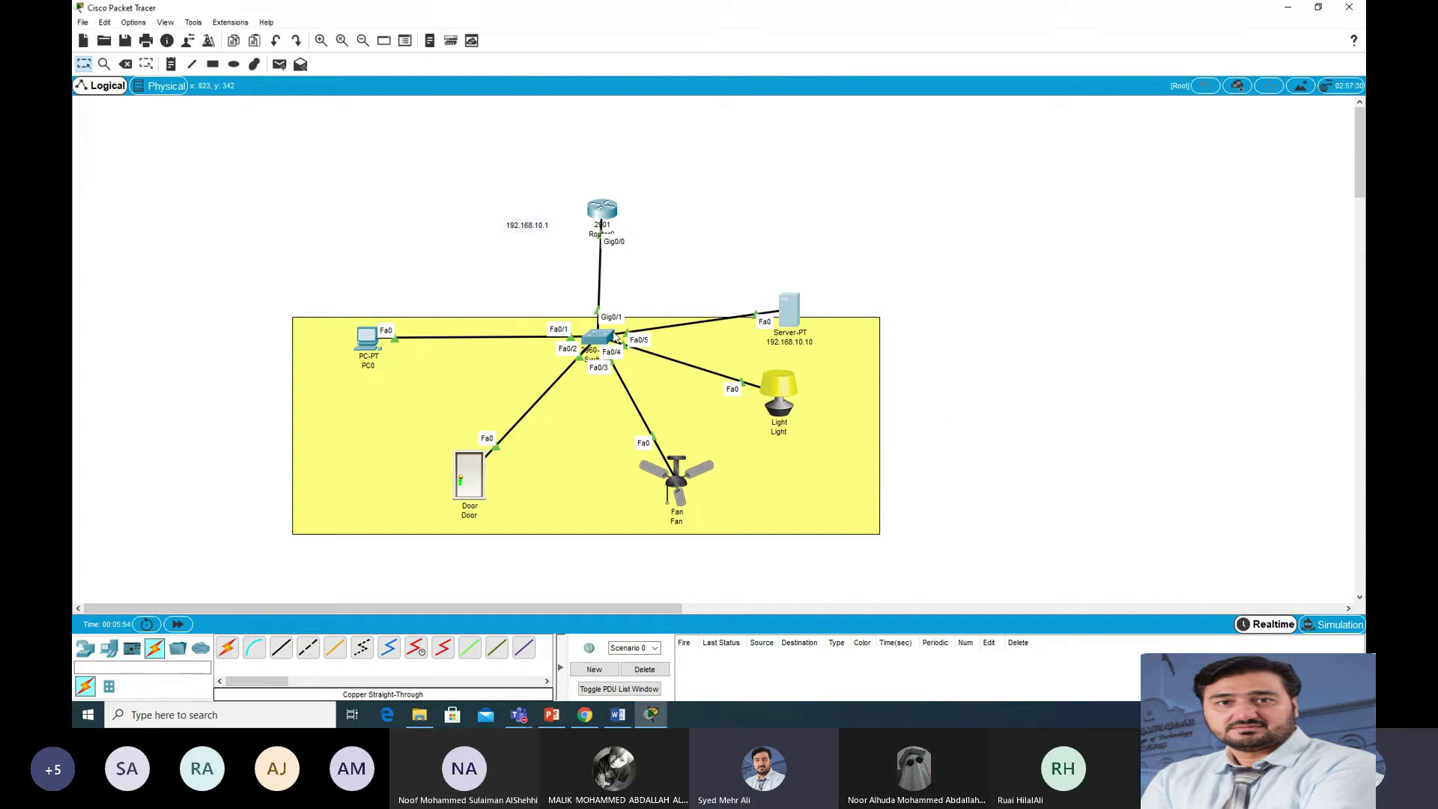
Check the DHCP line in the instructions, then run exit in Router0's CLI
left_click(617, 715)
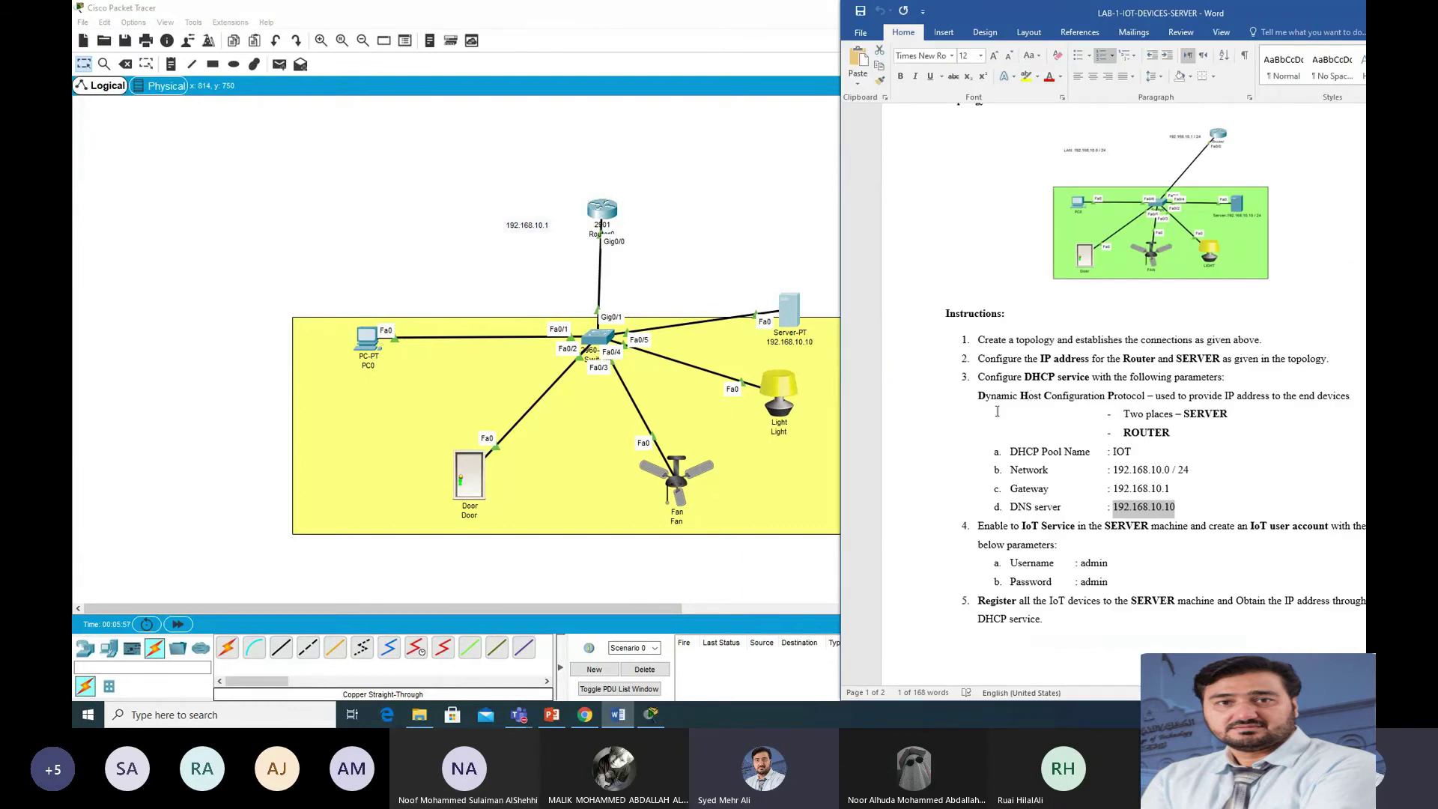
left_click_drag(980, 395, 1175, 398)
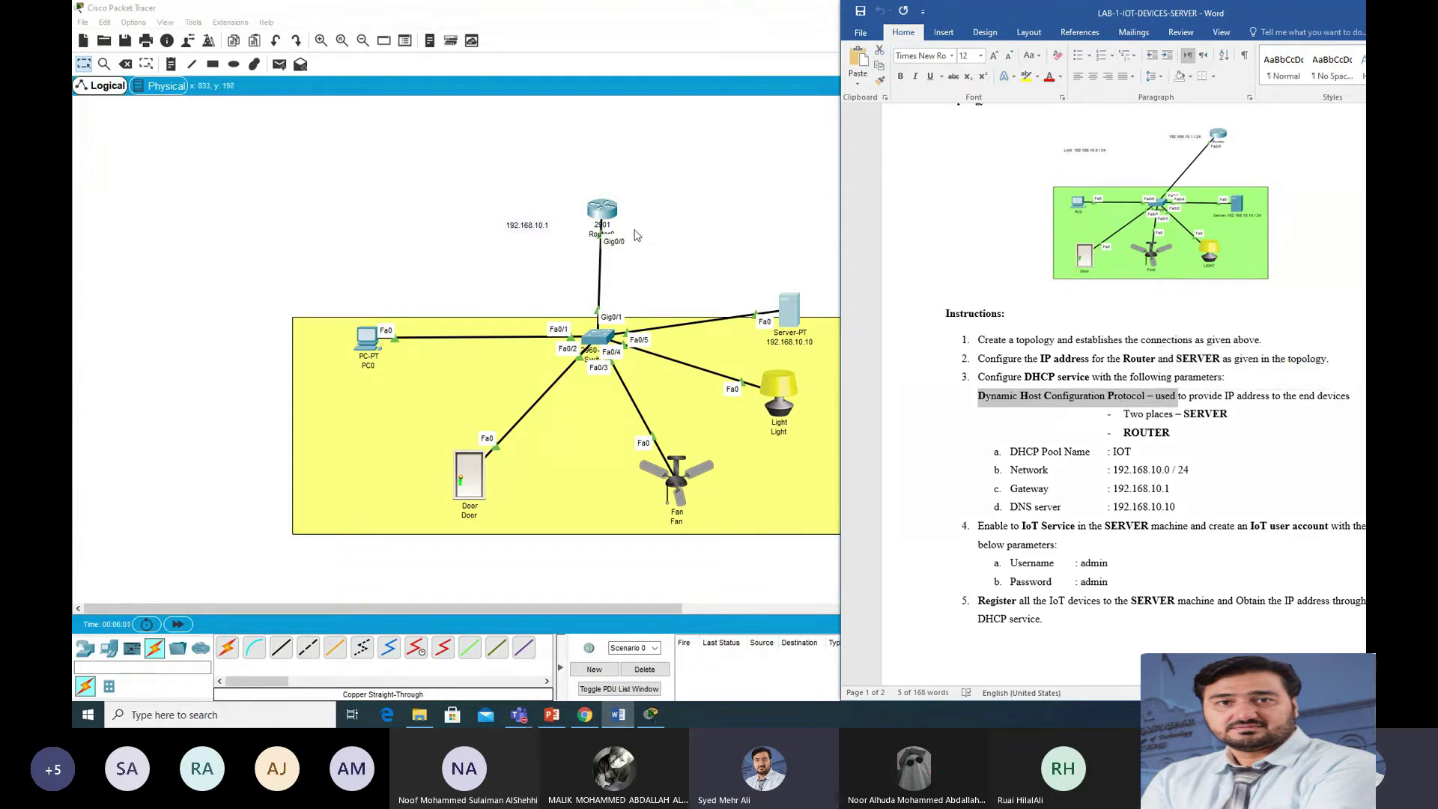
left_click(601, 209)
left_click_drag(700, 160, 1055, 162)
left_click(988, 180)
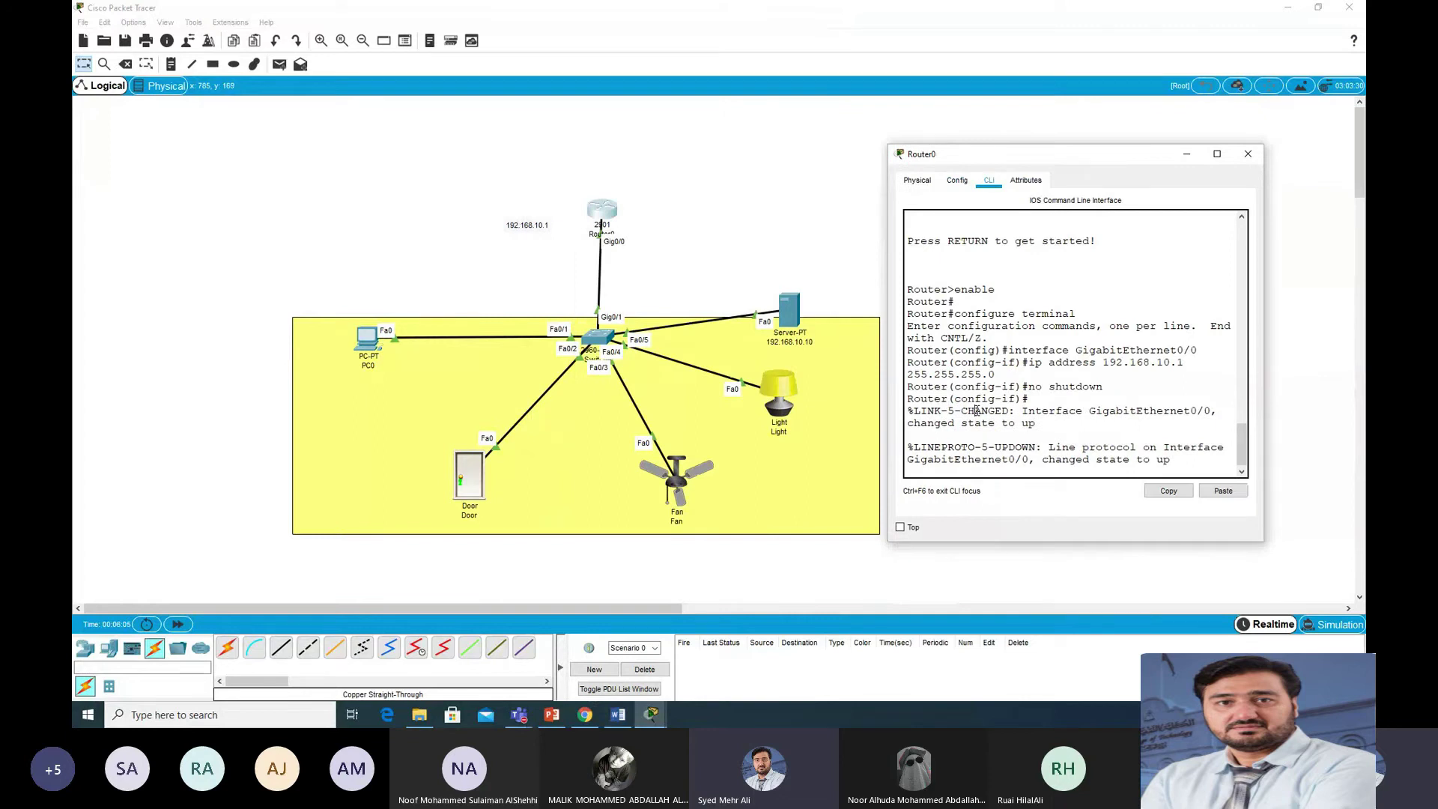
key("Return")
key("Return")
key("Return")
type("exit")
key("Return")
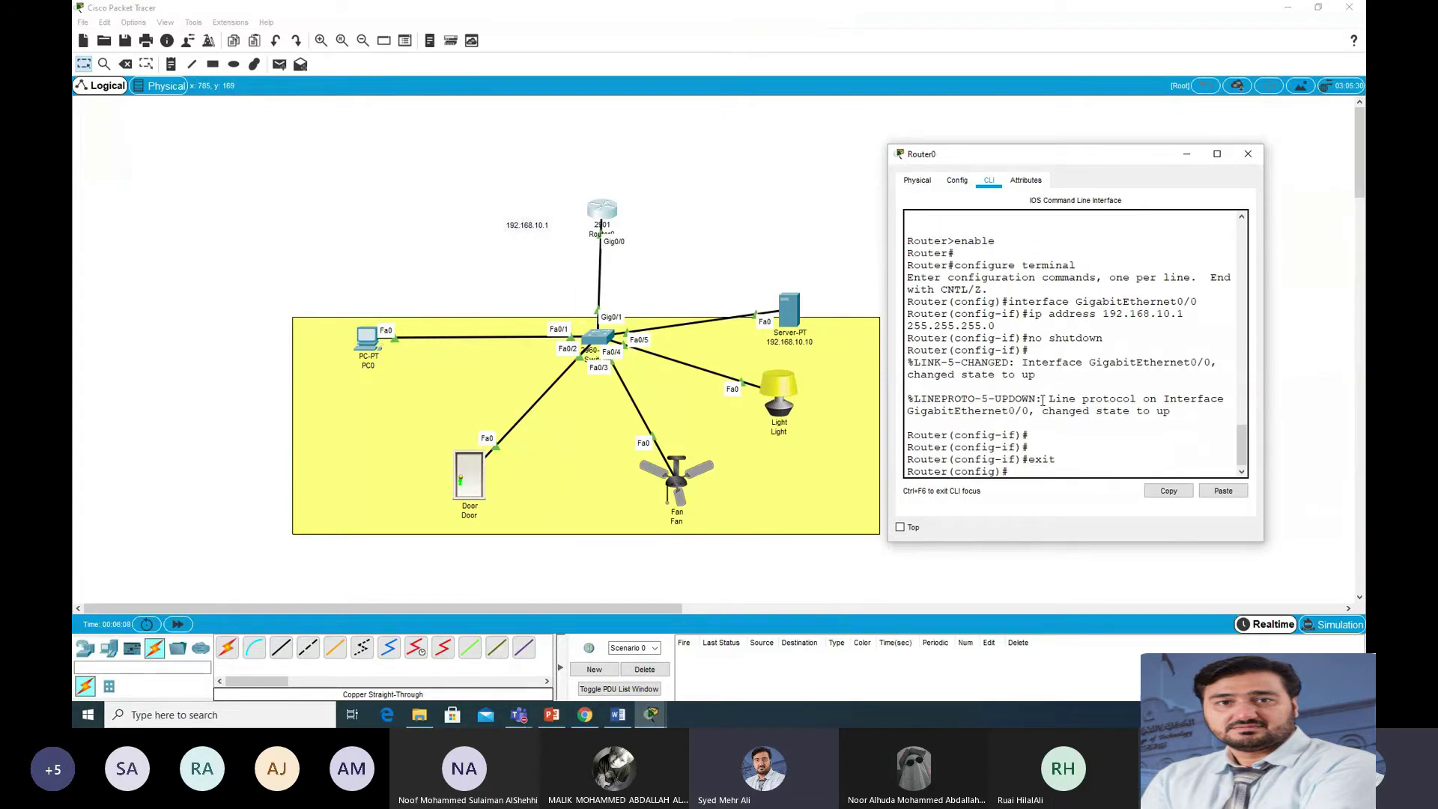
Widen the router window and erase a partially typed network command
left_click_drag(1265, 396, 1356, 396)
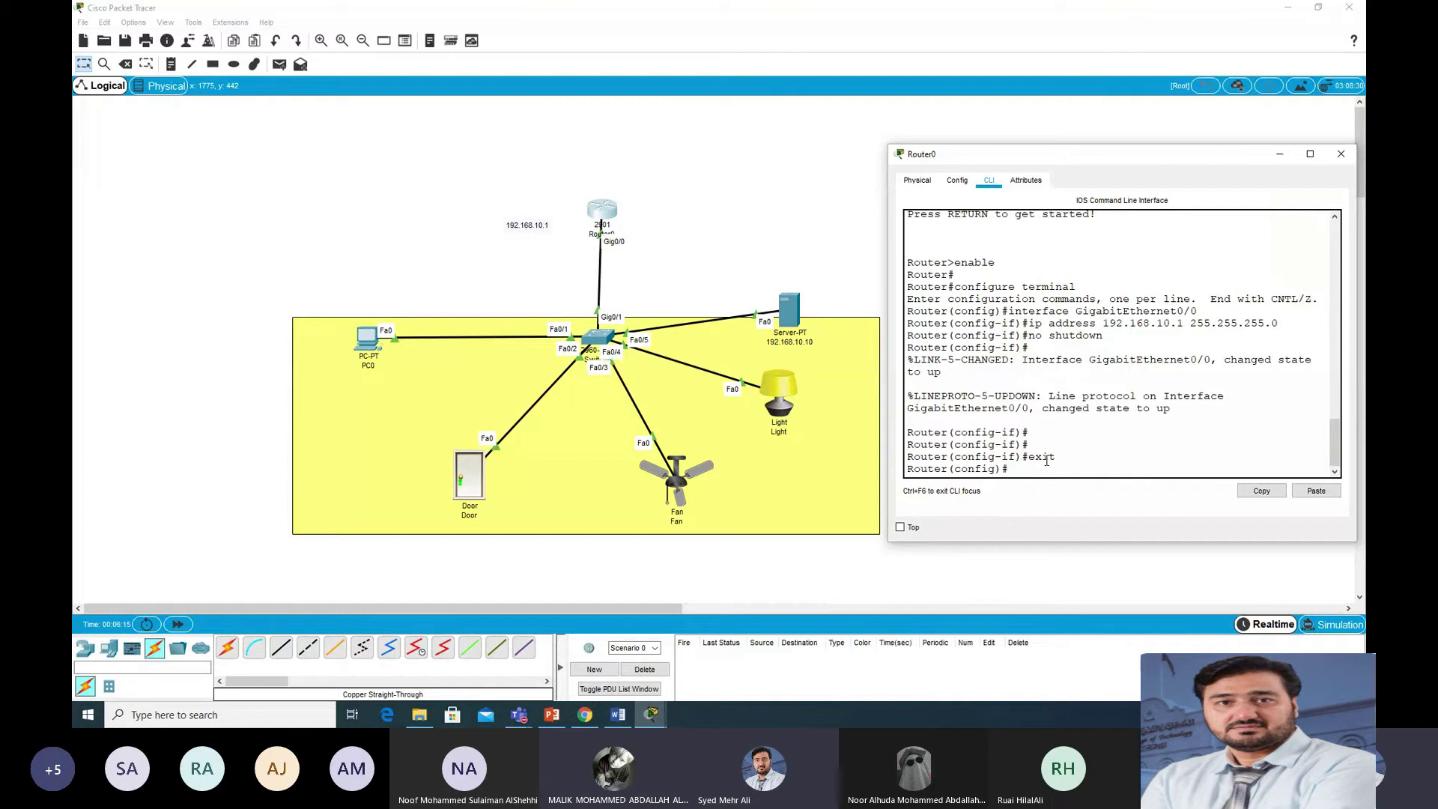
type("netq")
key("BackSpace")
type("w")
key("Tab")
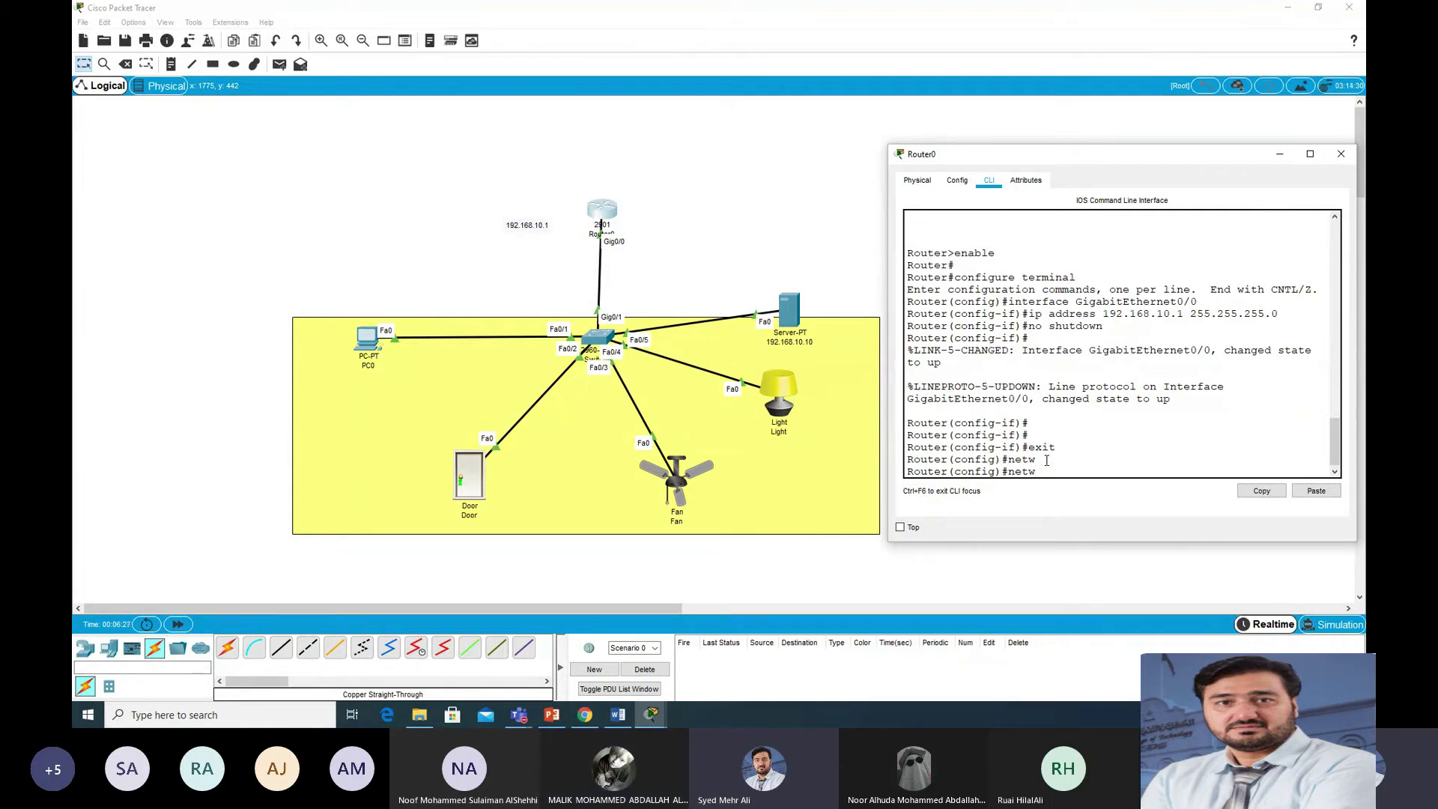
key("BackSpace")
key("BackSpace")
key("BackSpace")
Look up the pool name IOT in the lab instructions, then return to the router CLI
left_click(618, 717)
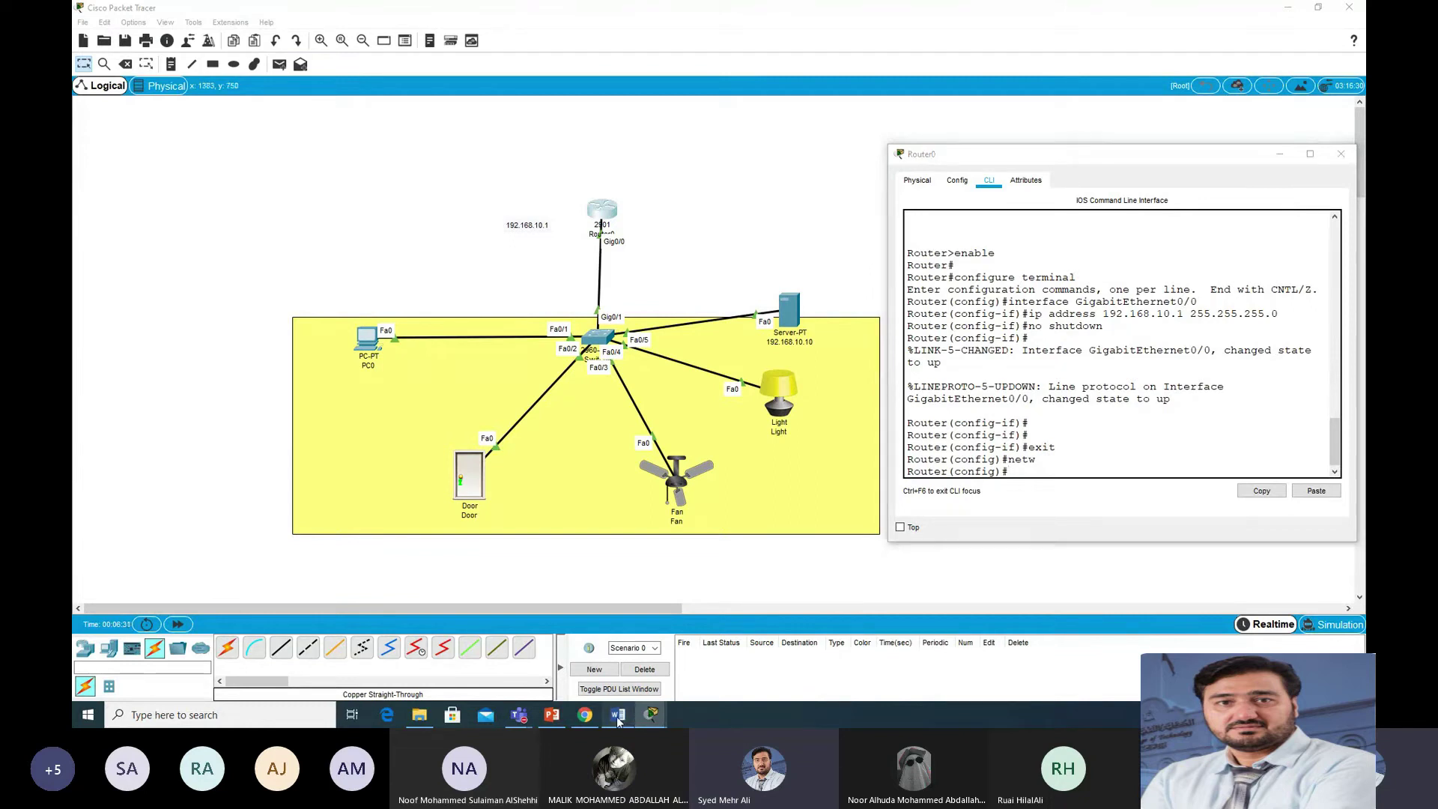
scroll(1088, 522, "down", 1)
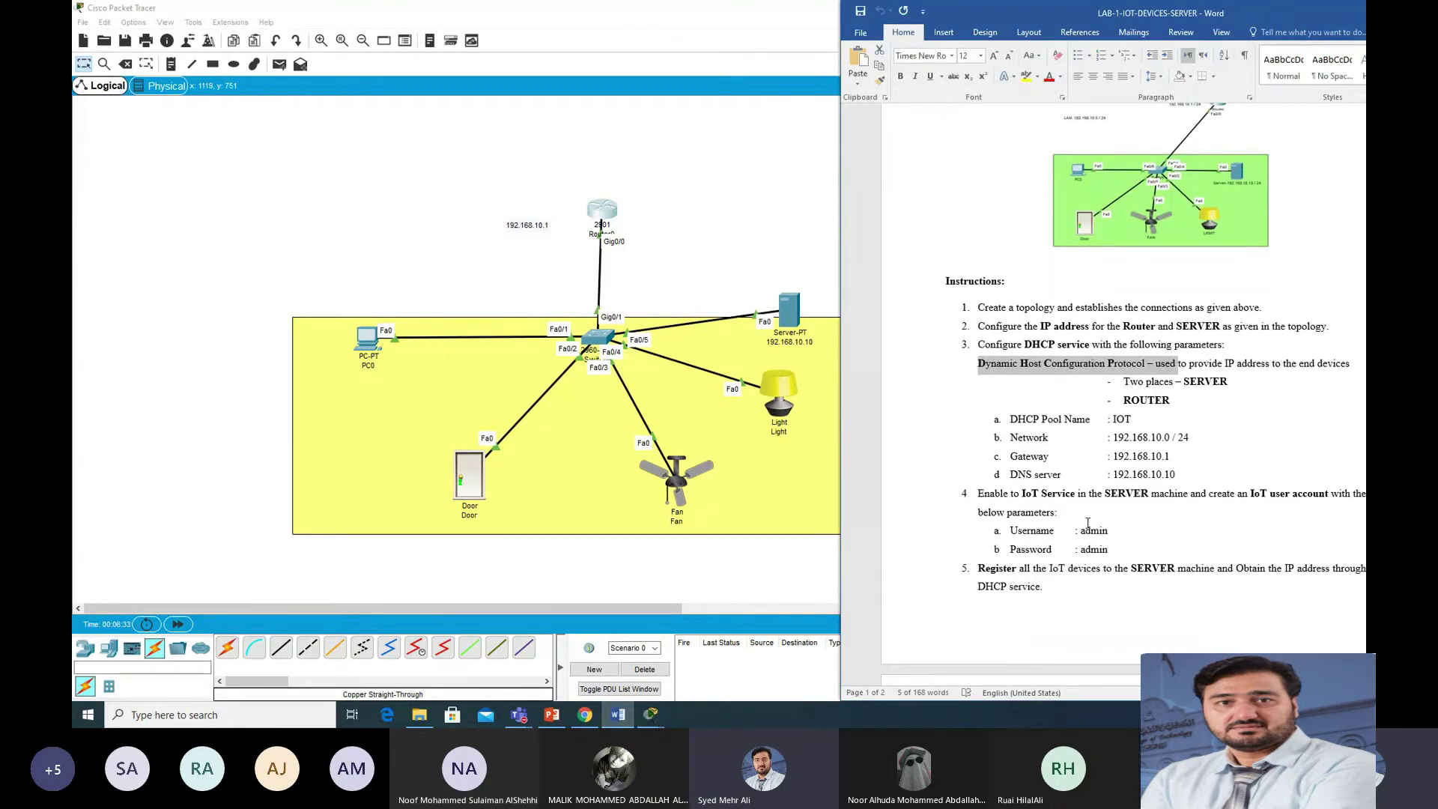
scroll(1088, 522, "down", 3)
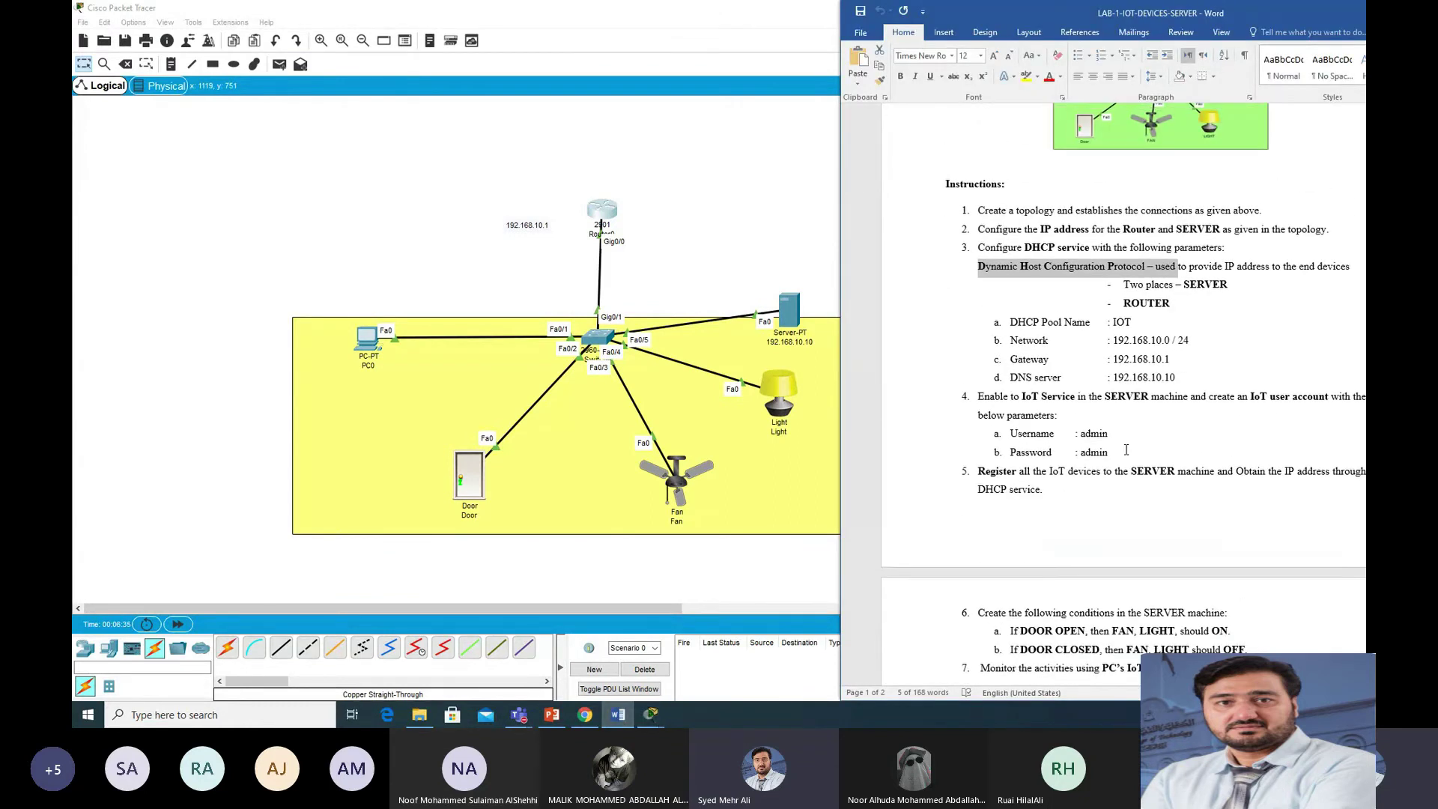
left_click_drag(1132, 322, 1113, 323)
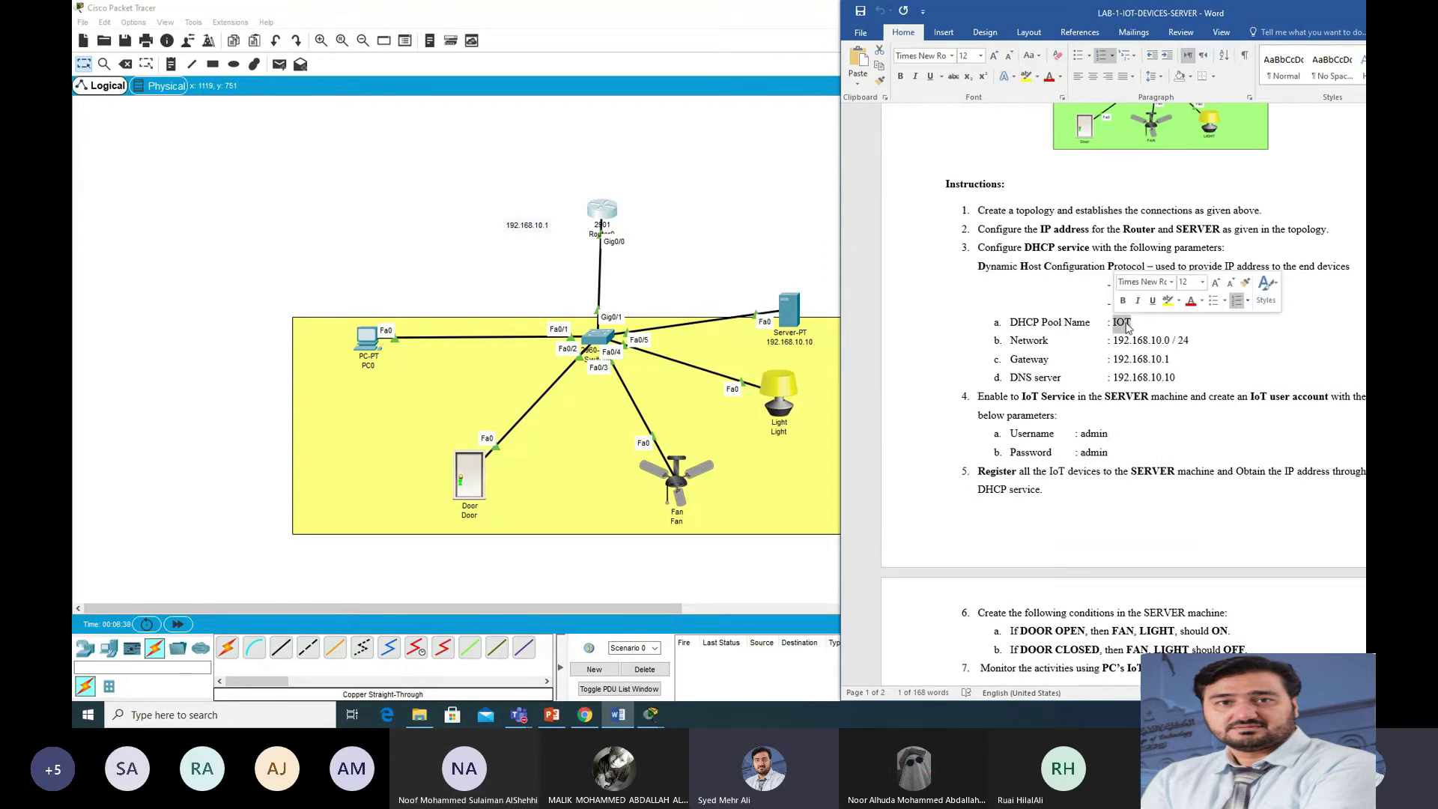
right_click(1127, 327)
key("Escape")
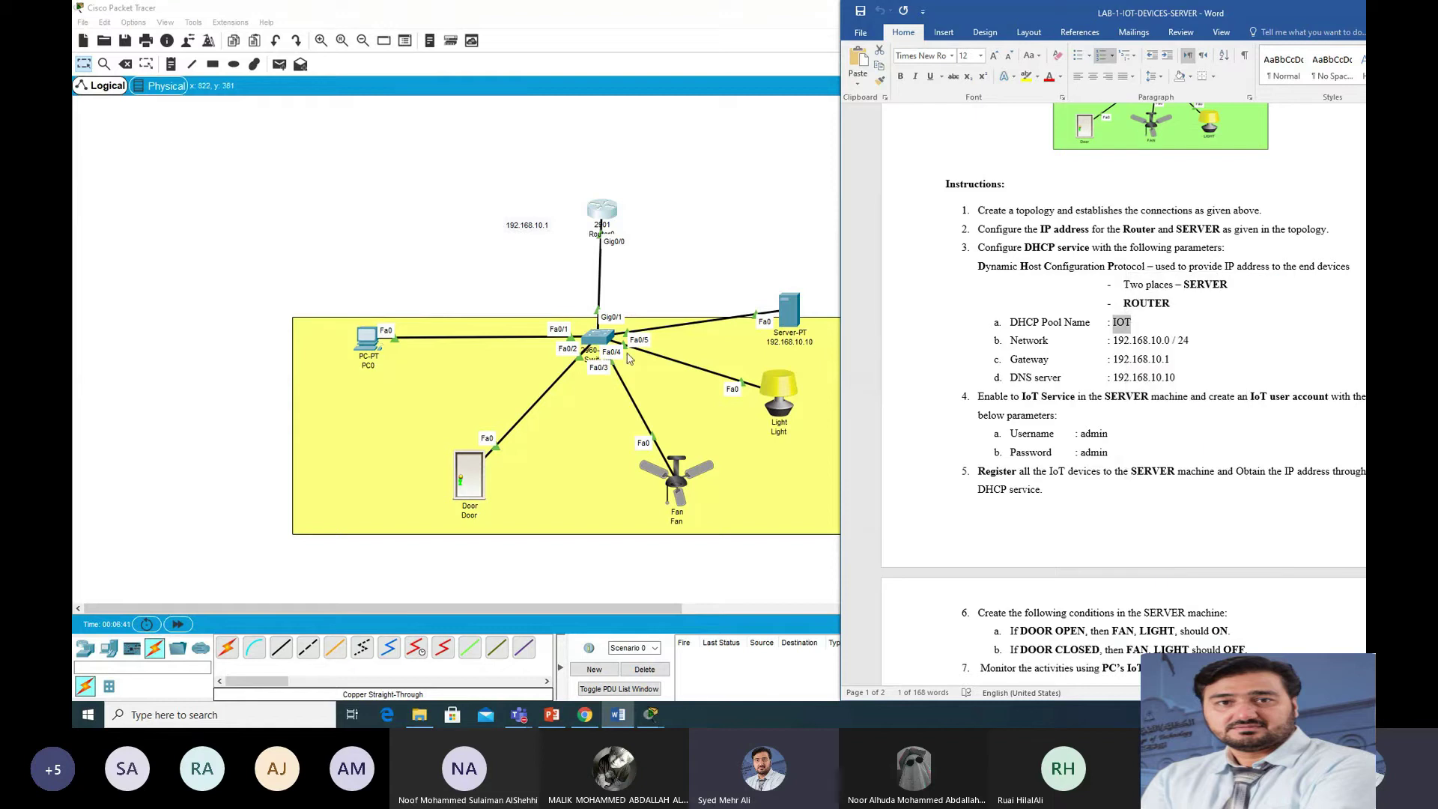
left_click(629, 360)
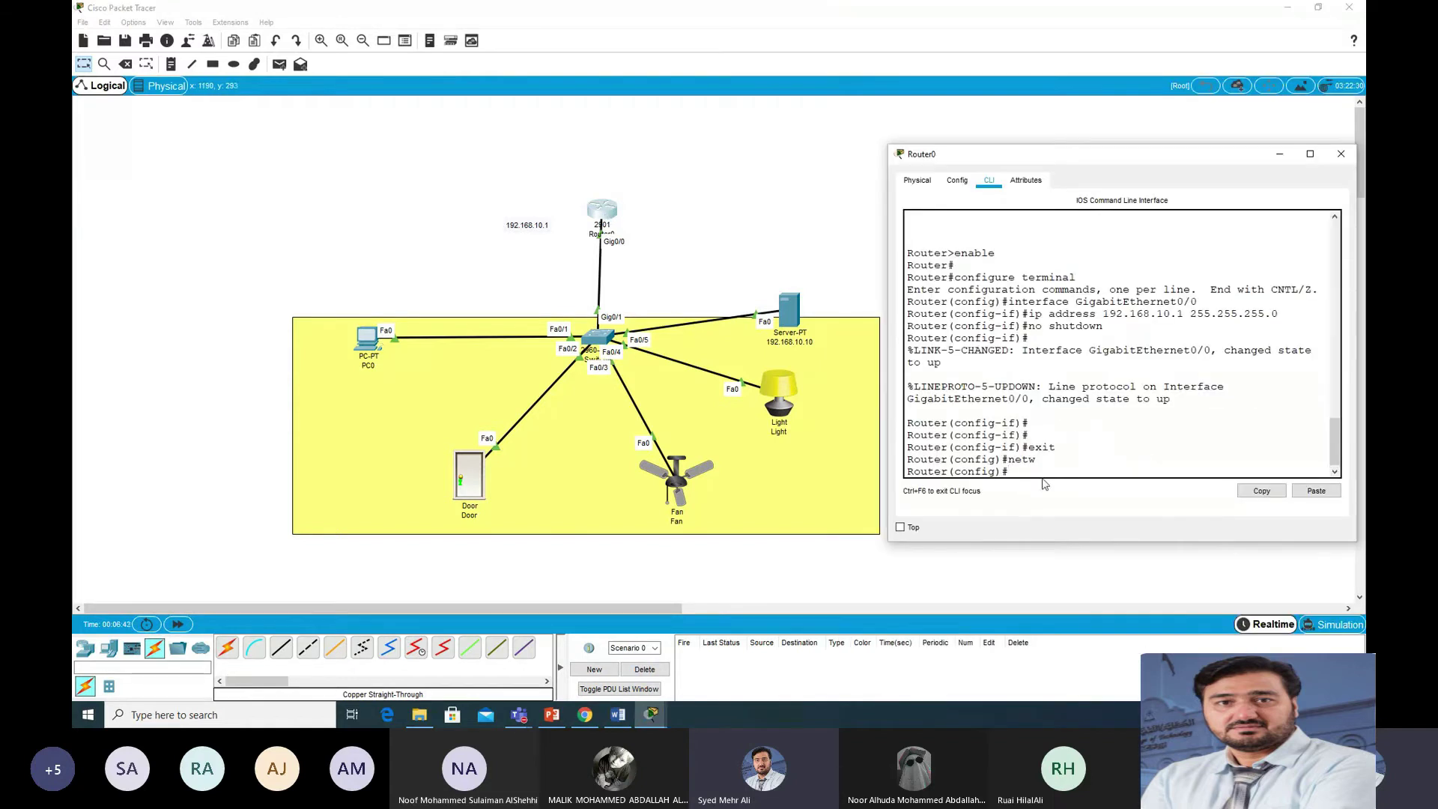
Create the DHCP pool with 'ip dhcp pool IOT'
type("ip dhc")
key("Tab")
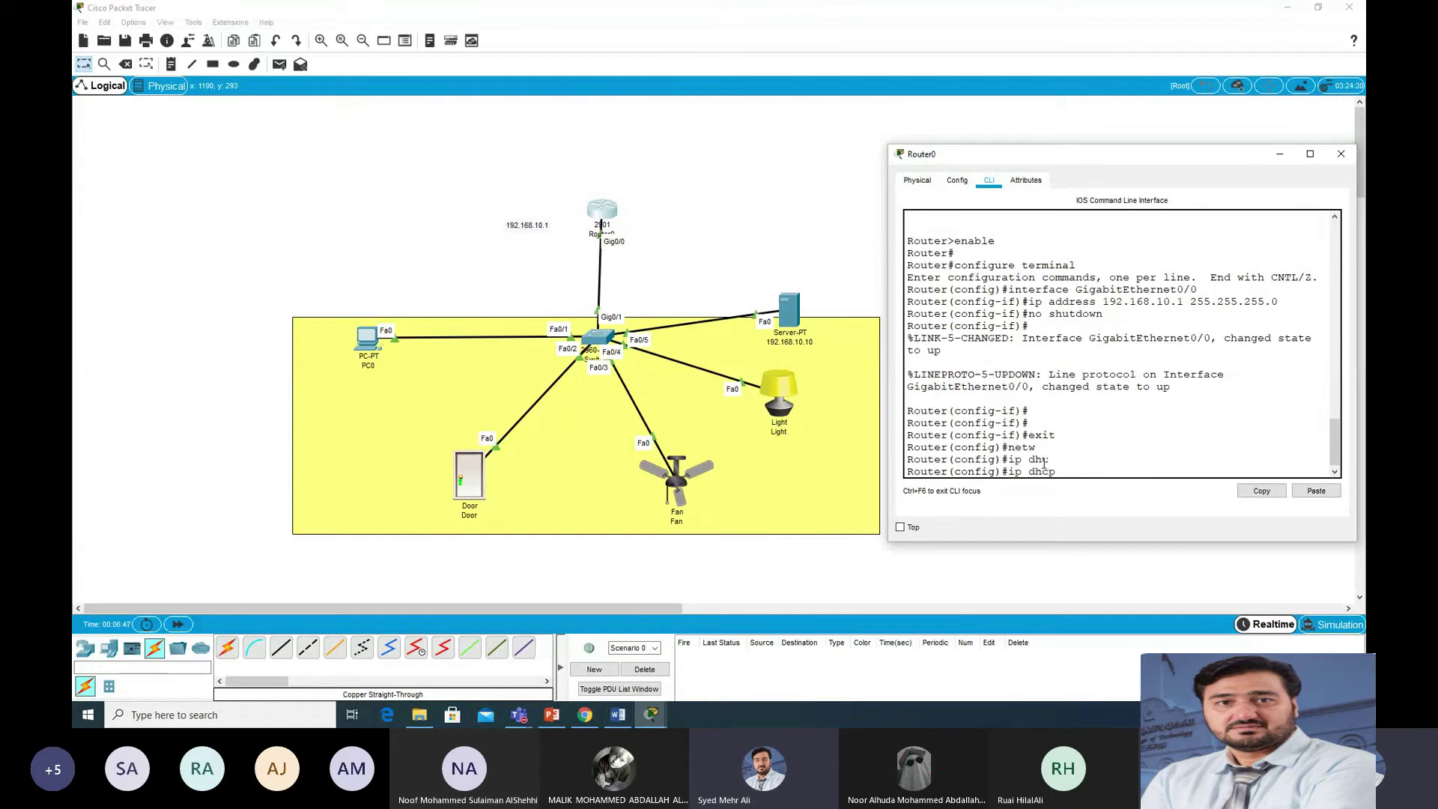
type("po")
key("Tab")
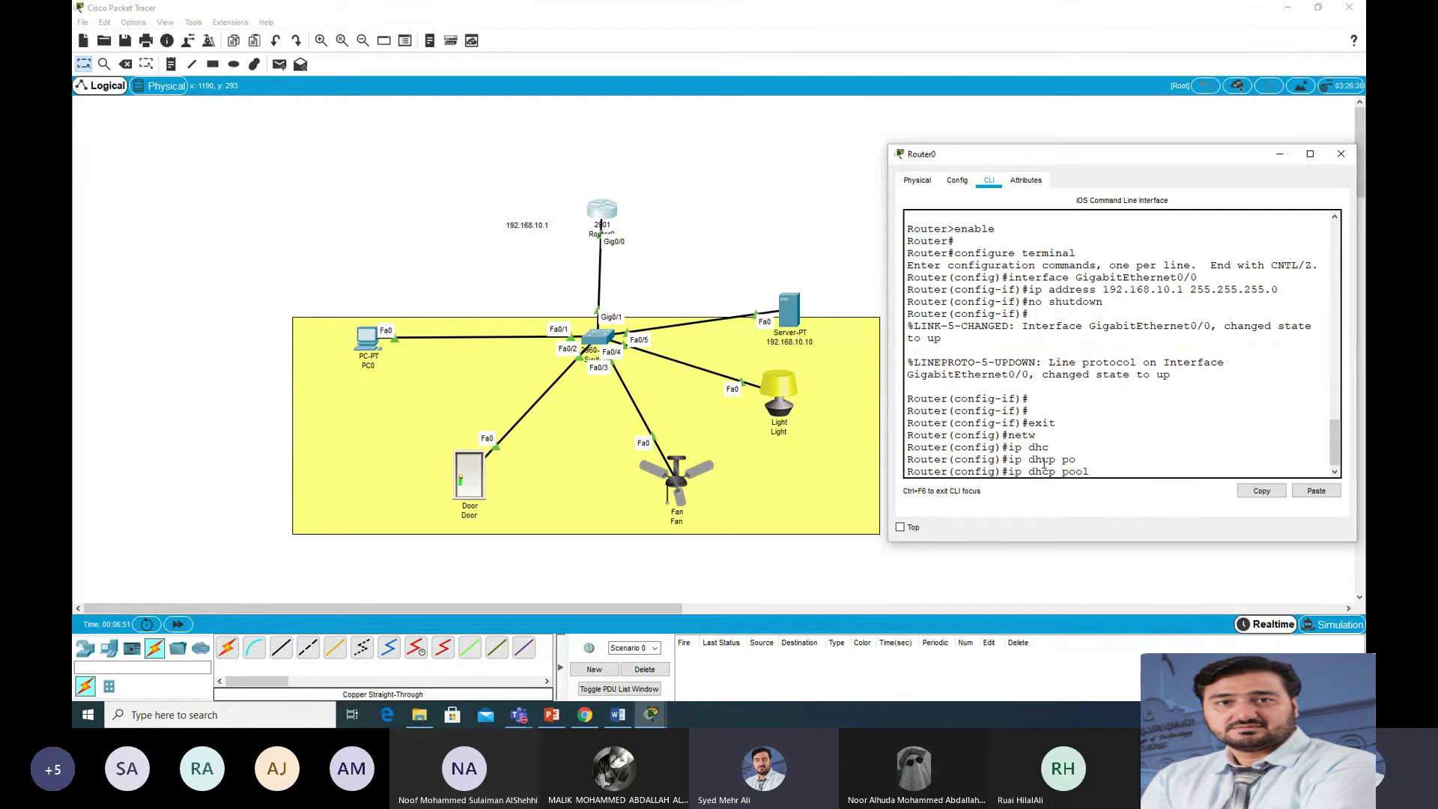
type("IOT")
key("Return")
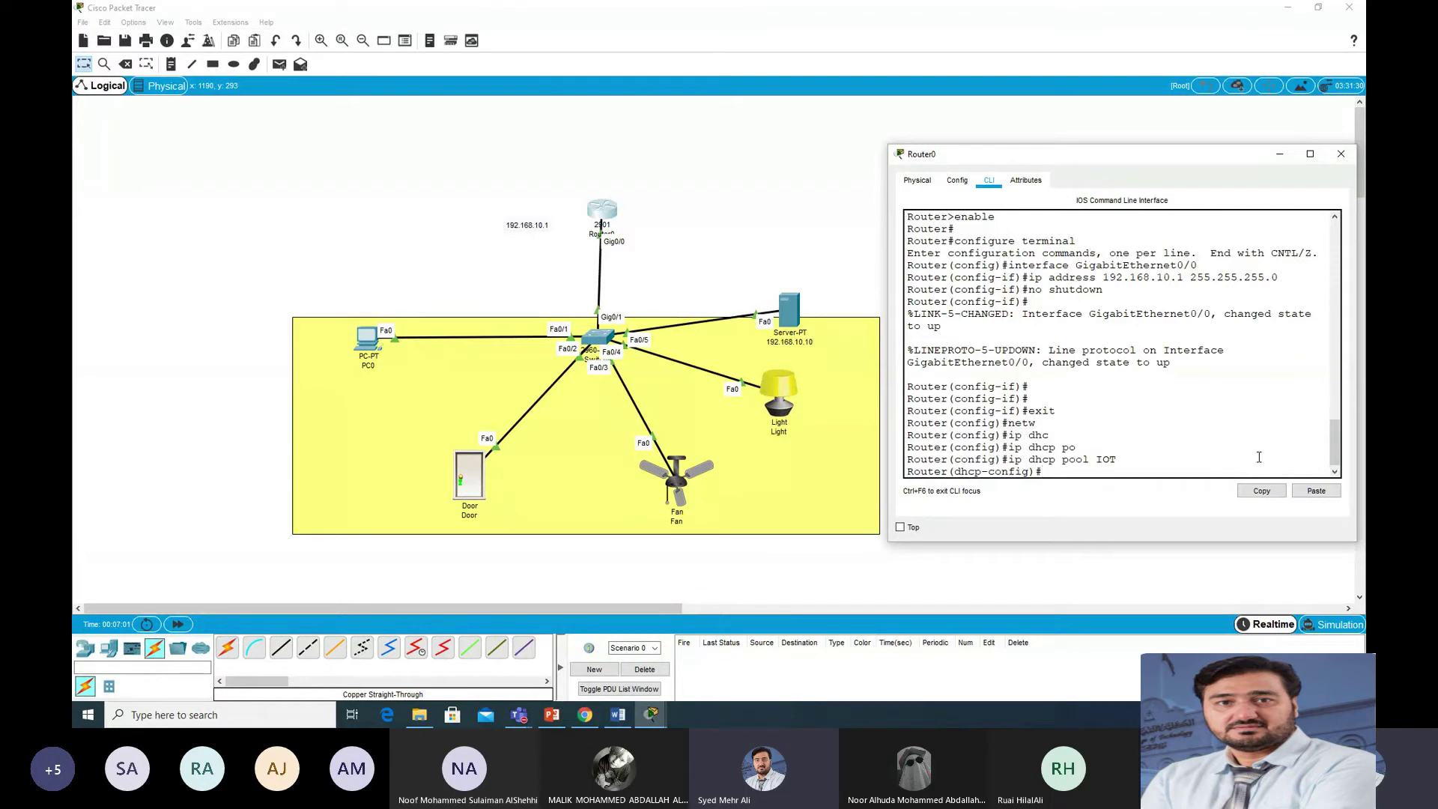
Set the pool's network to 192.168.10.0 255.255.255.0 and begin the default-router command
type("netw")
key("Tab")
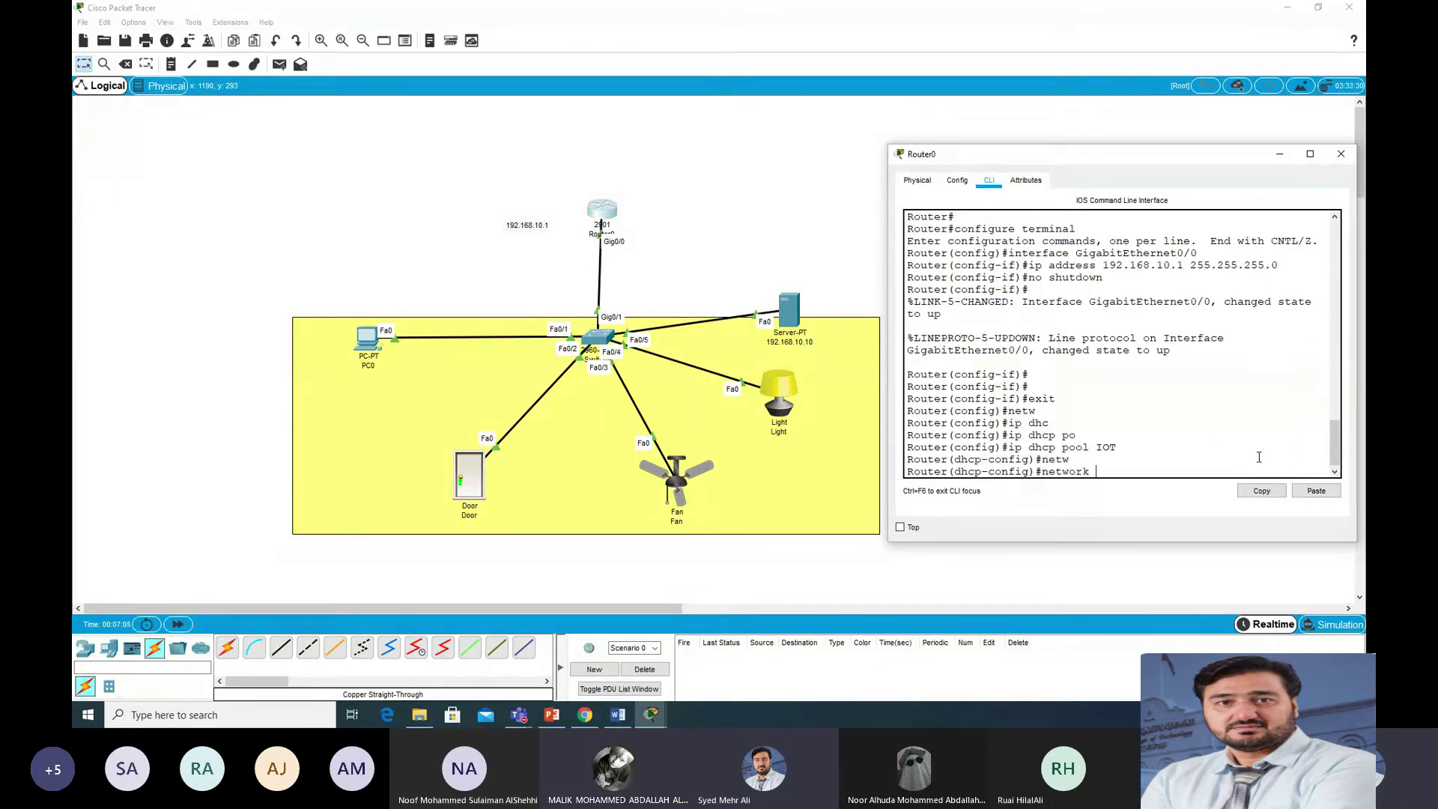
type("192.168")
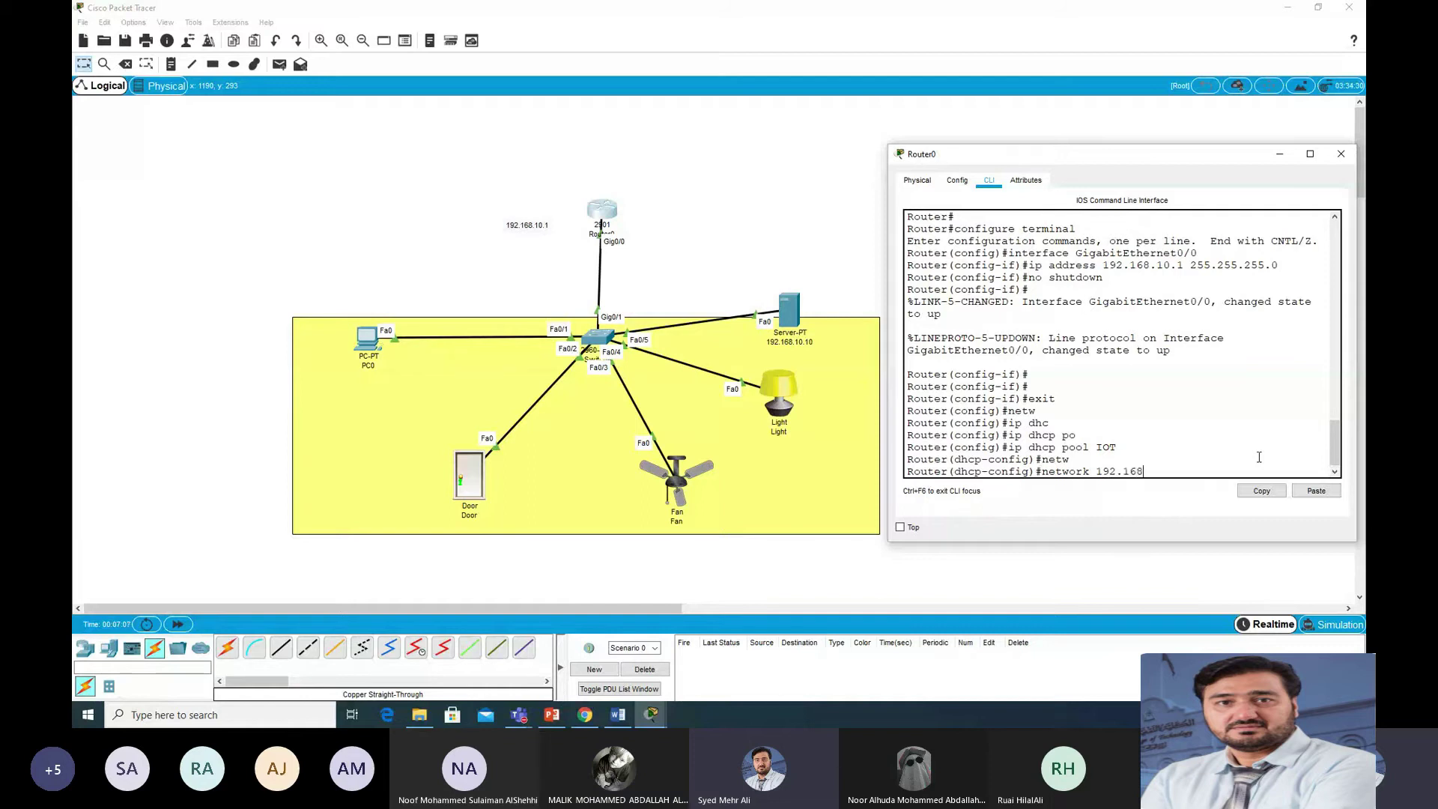
type(".10.0 255.255.255.0")
key("Return")
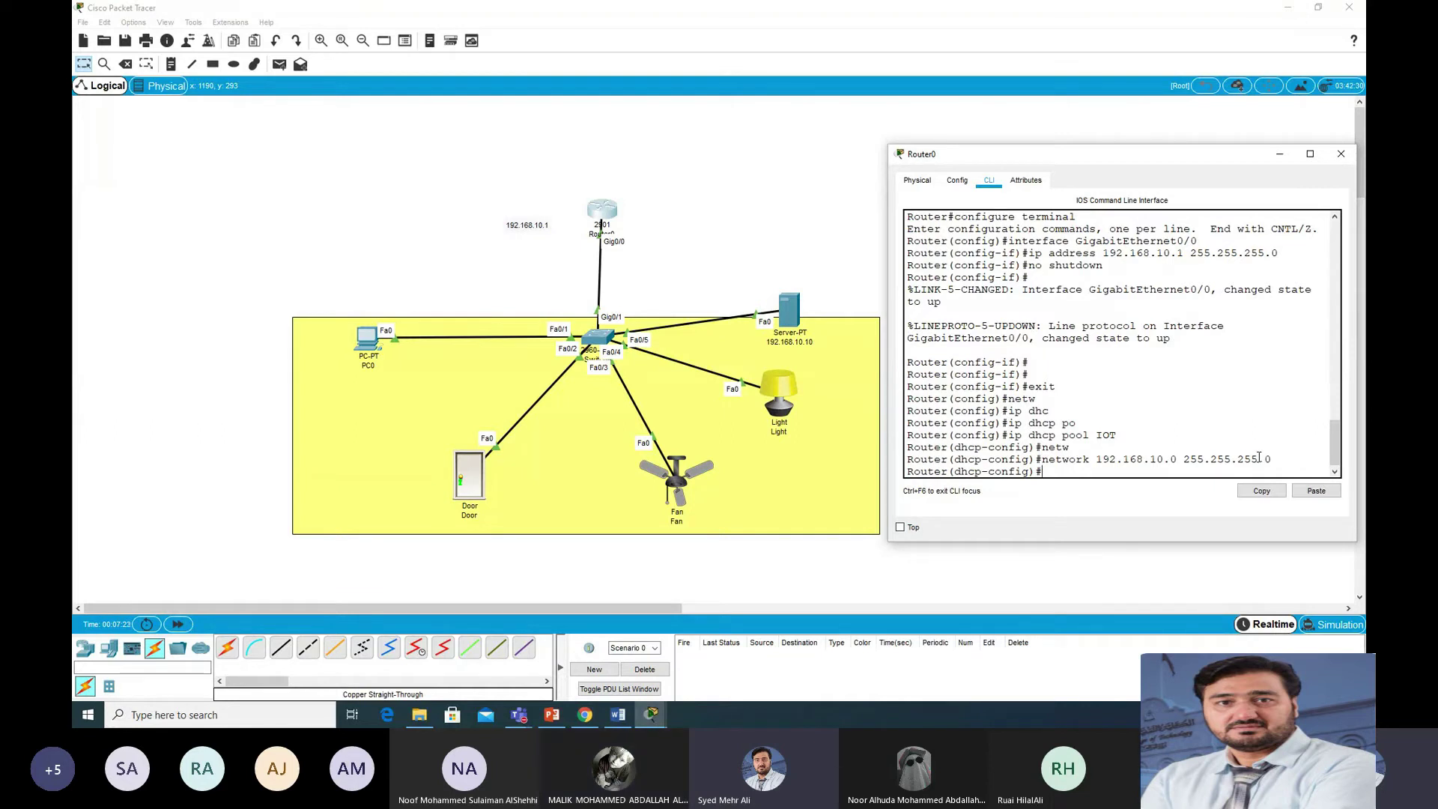
type("def")
Set the IOT pool's default-router to 192.168.10.1 and dns-server to 192.168.10.10
key("Tab")
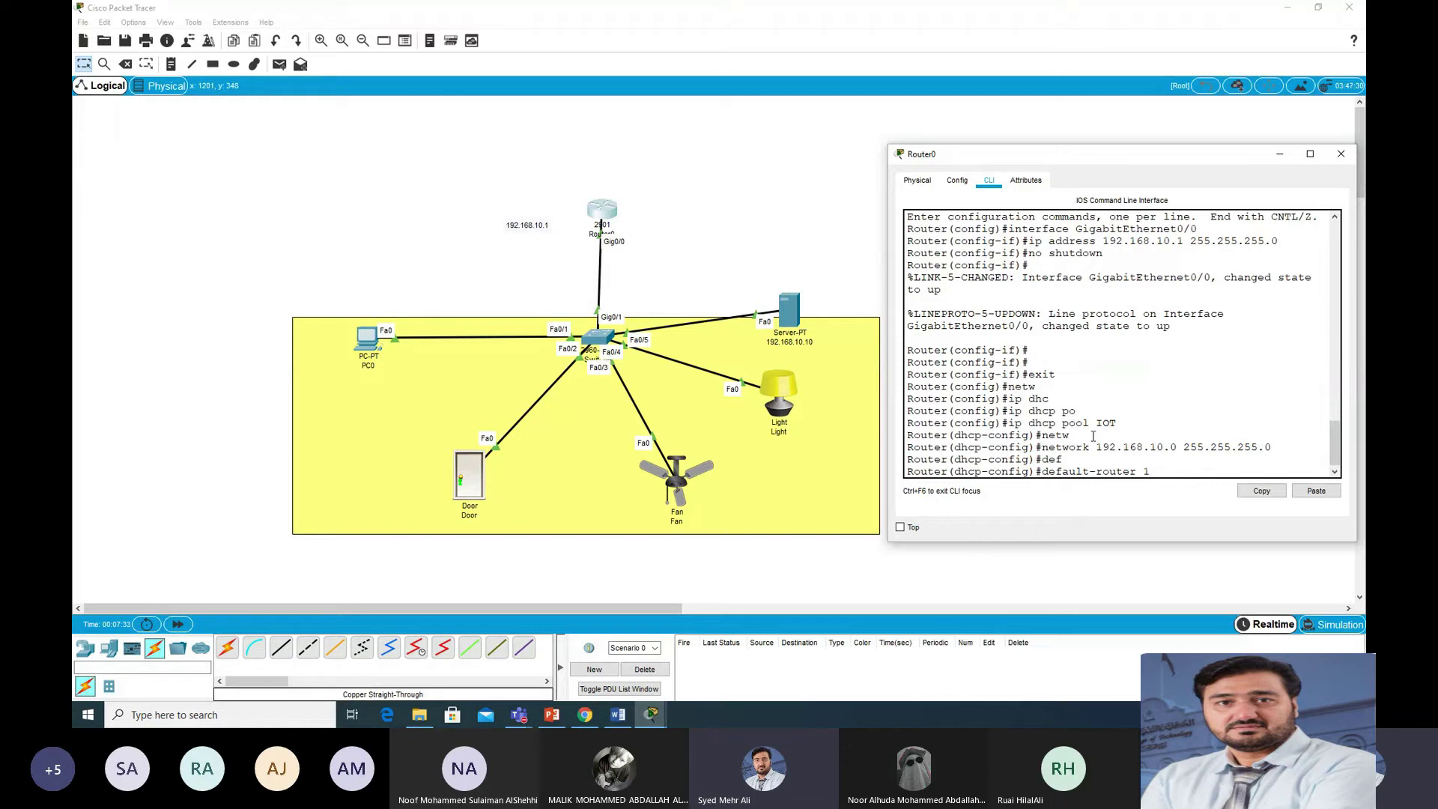
type(".168.10.1")
key("Return")
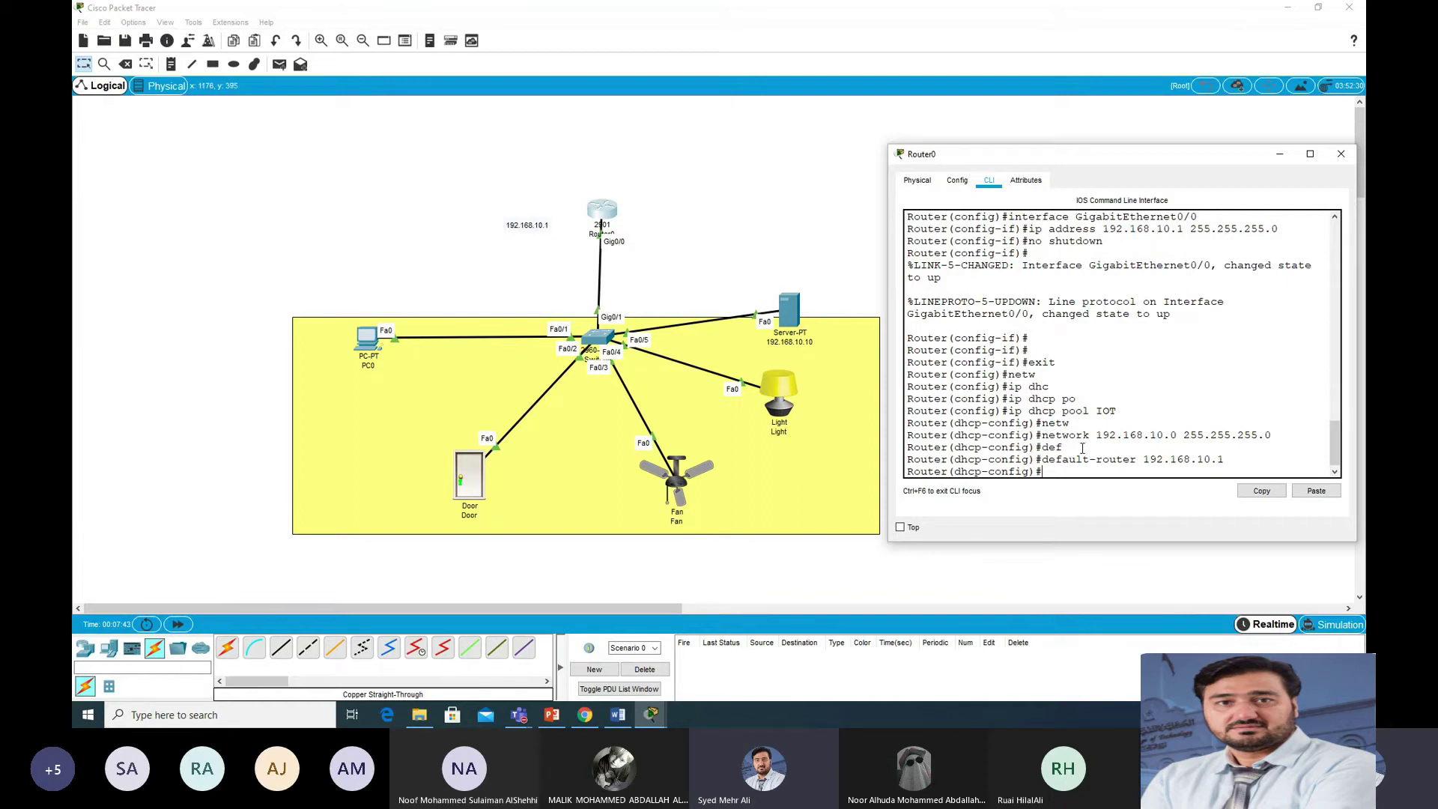
type("192.168.10.10")
key("Return")
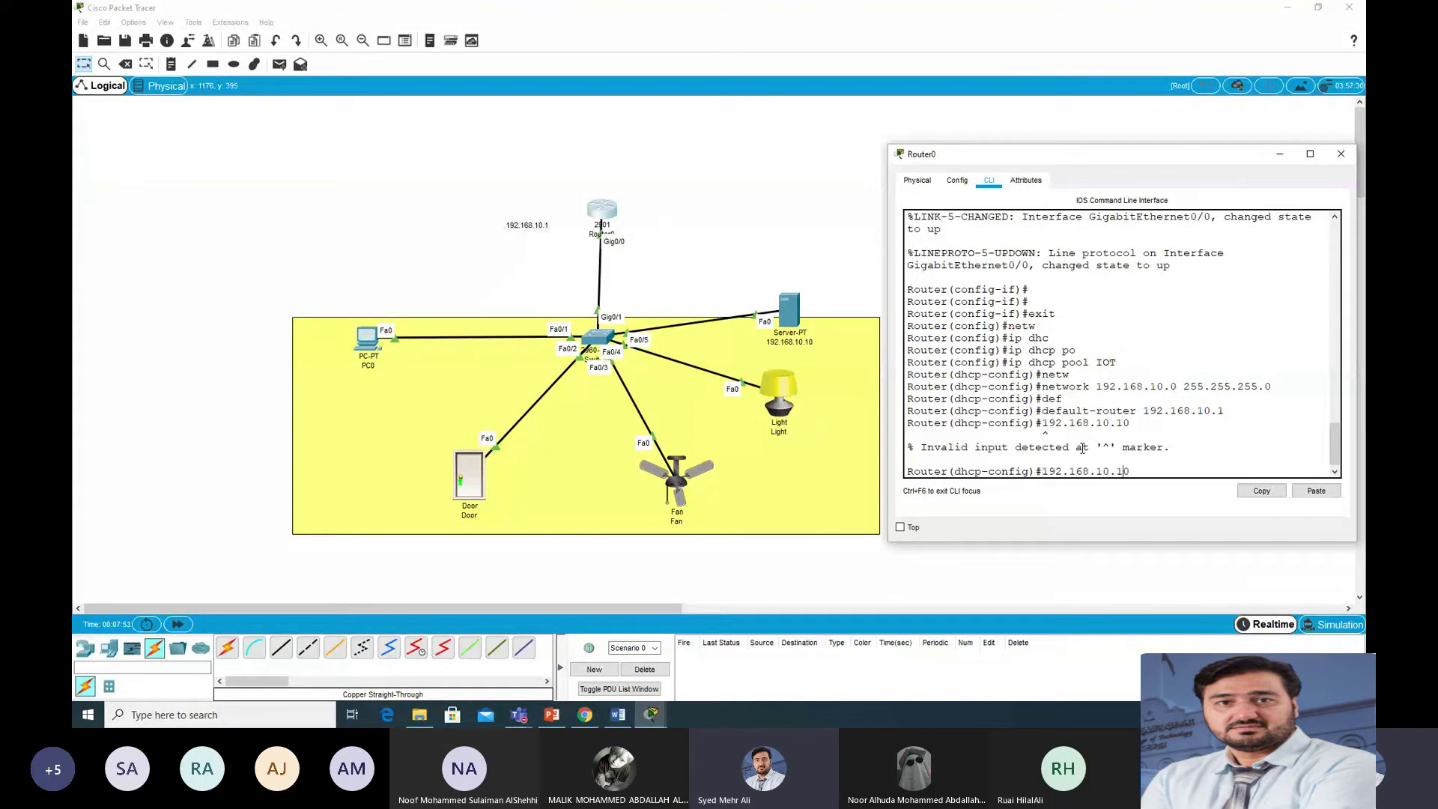
key("Home")
type("dns-server")
key("Return")
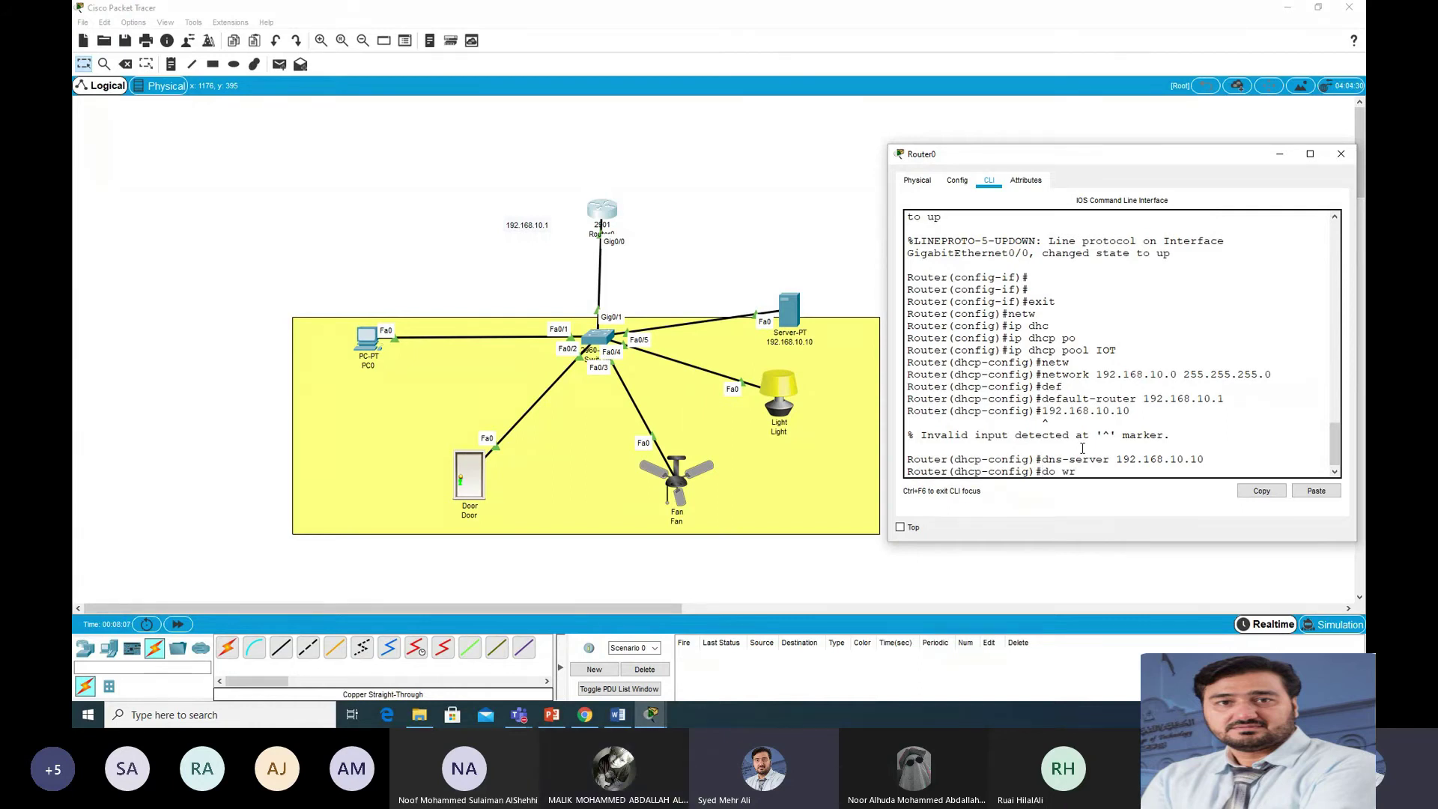
Return to privileged mode, review show run, and save the configuration with wr
key("Return")
key("Return")
key("Return")
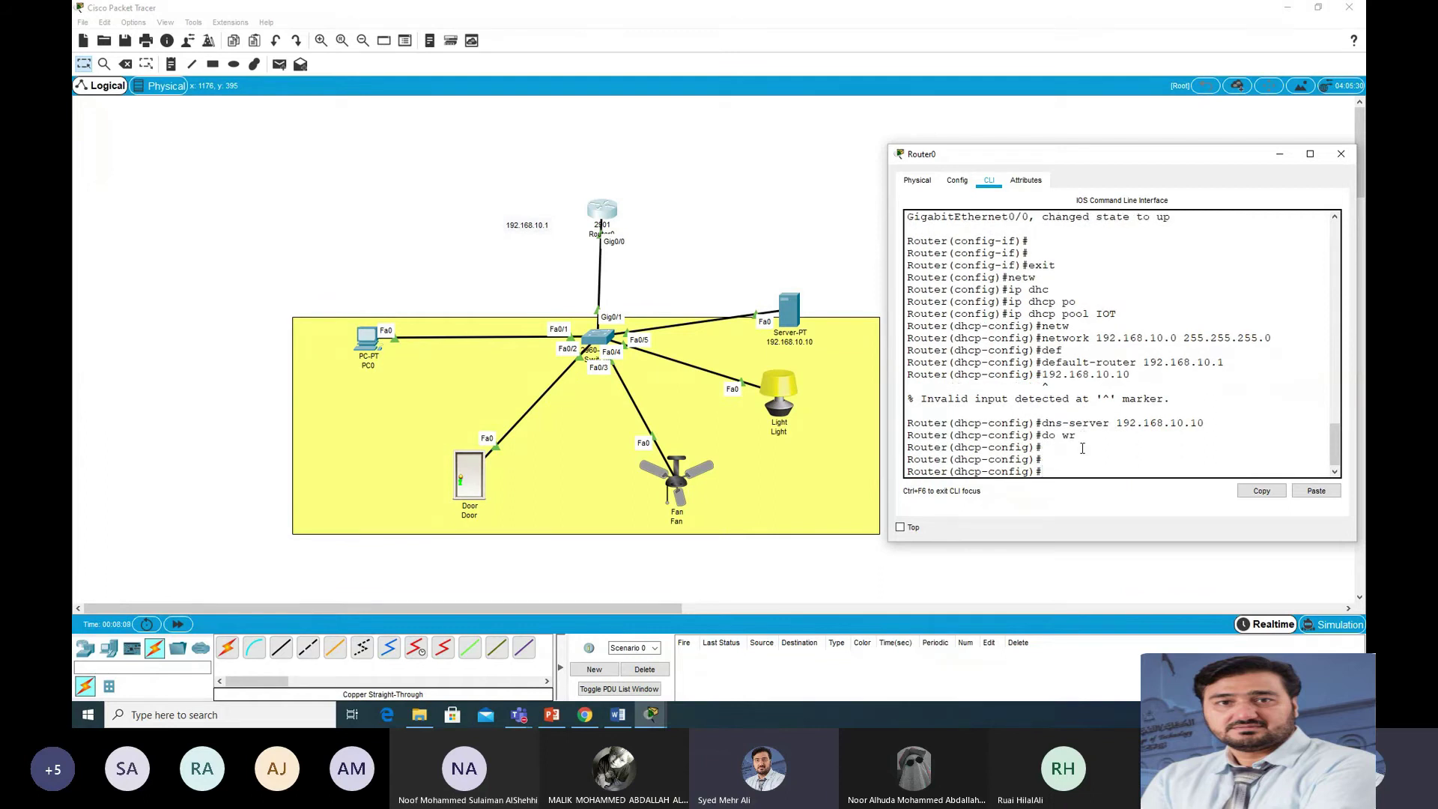
key("ctrl+z")
key("Return")
key("Return")
key("Return")
key("Return")
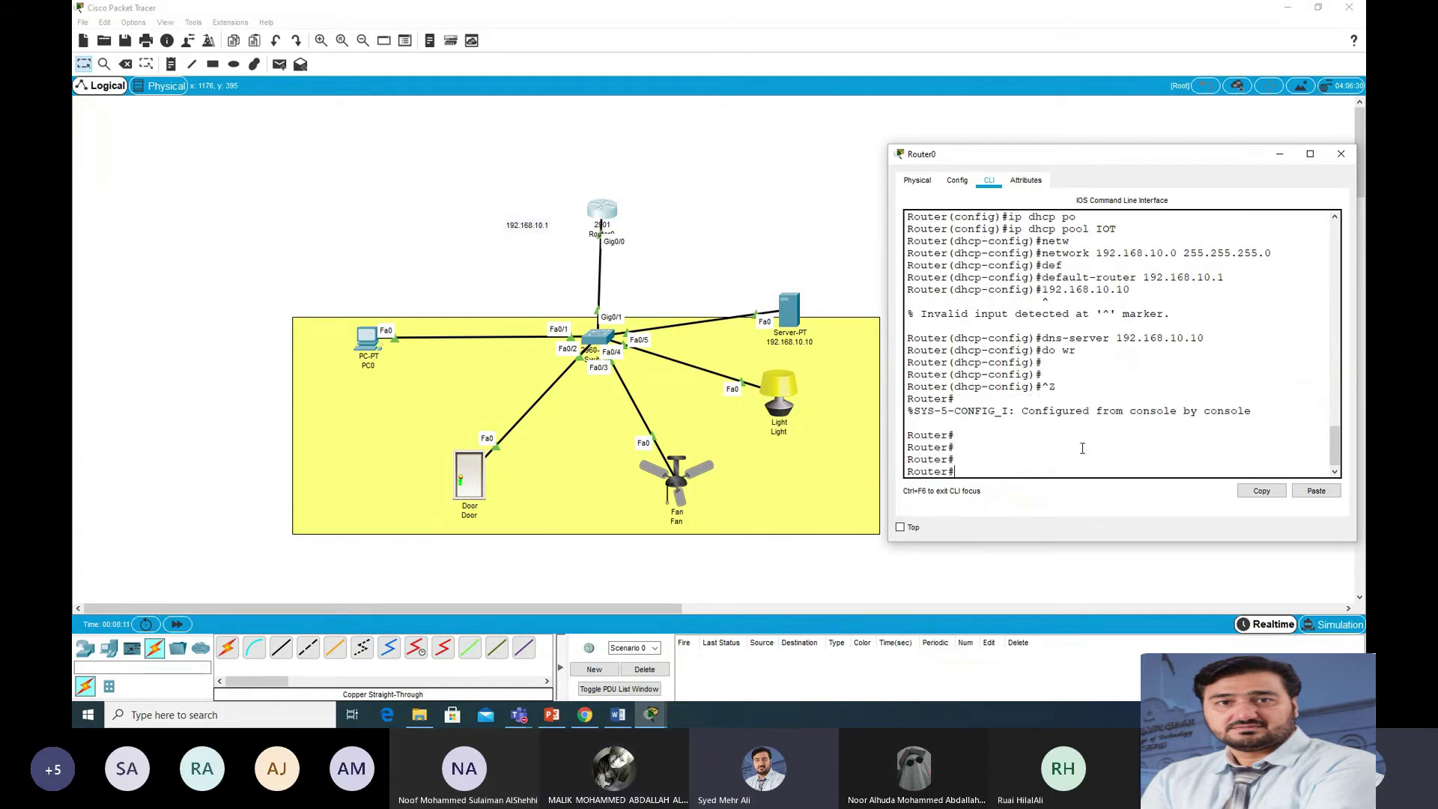
type("show run")
key("Return")
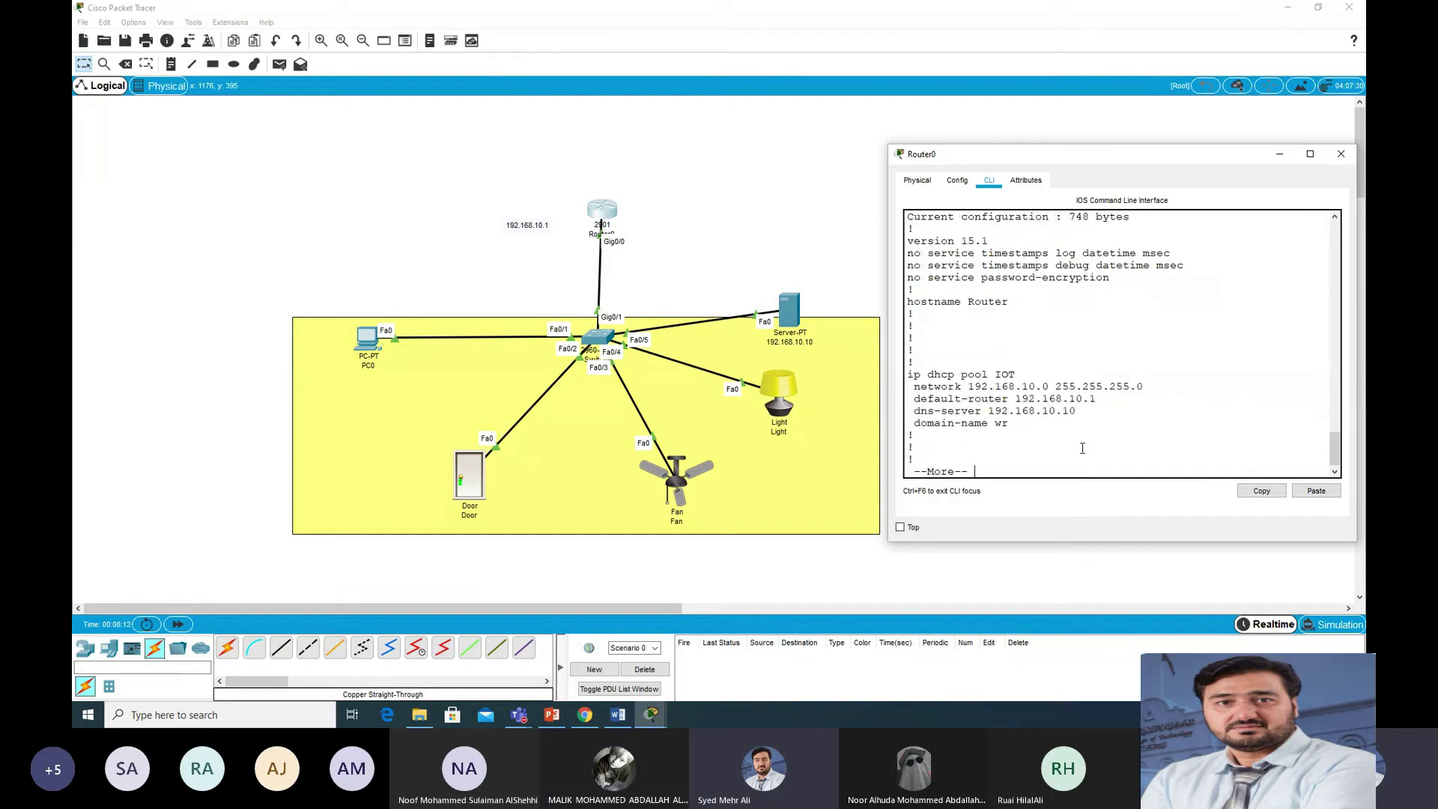
key("Return")
key("Return")
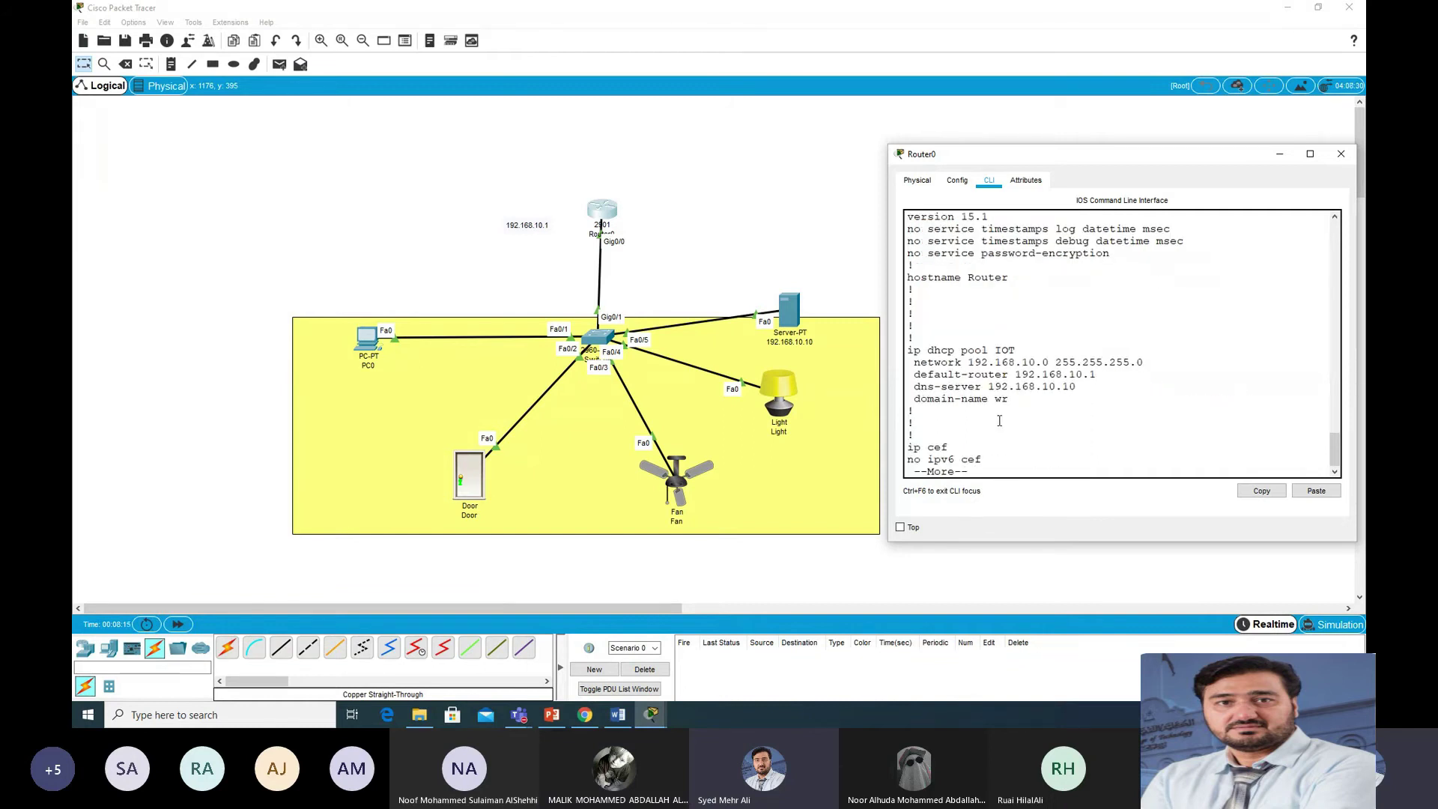
type("q")
type("show running-config")
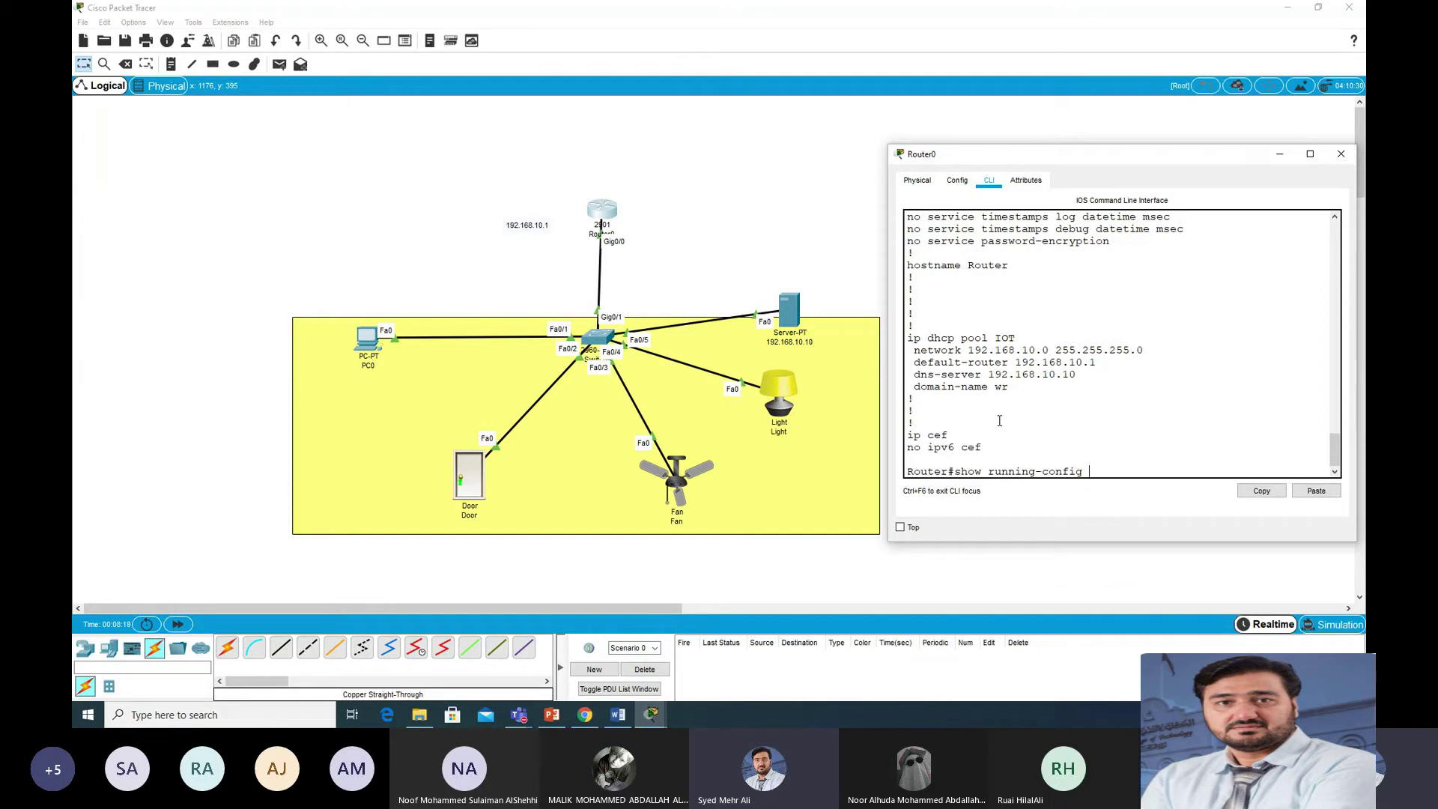
key("BackSpace")
key("BackSpace")
key("BackSpace")
key("BackSpace")
key("BackSpace")
key("BackSpace")
key("BackSpace")
key("BackSpace")
key("BackSpace")
key("BackSpace")
key("BackSpace")
key("BackSpace")
key("BackSpace")
key("BackSpace")
key("BackSpace")
key("BackSpace")
key("BackSpace")
key("BackSpace")
key("BackSpace")
key("BackSpace")
type("wr")
key("Return")
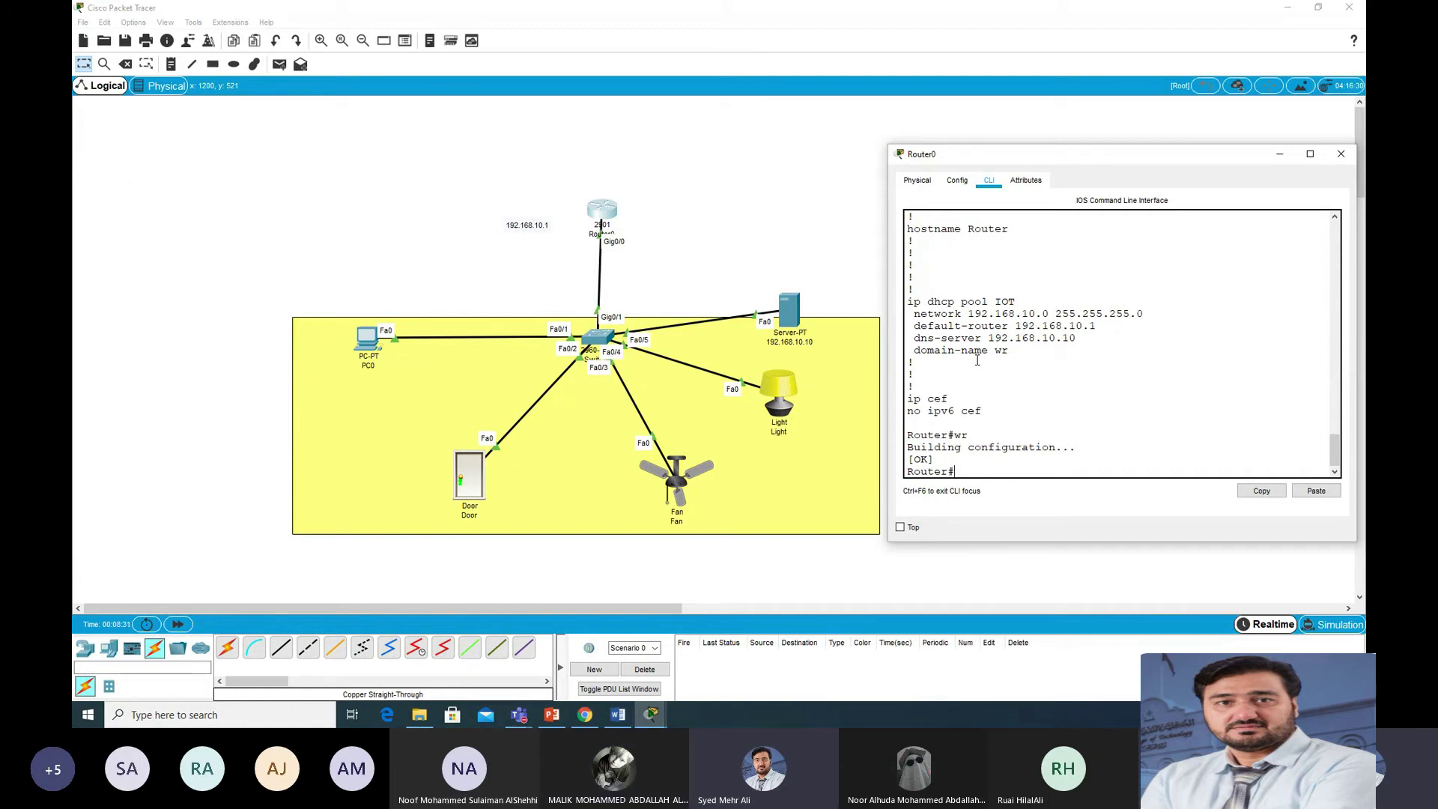
Highlight the domain-name and DHCP pool IOT lines in the output, then return to the topology
left_click_drag(1013, 350, 908, 349)
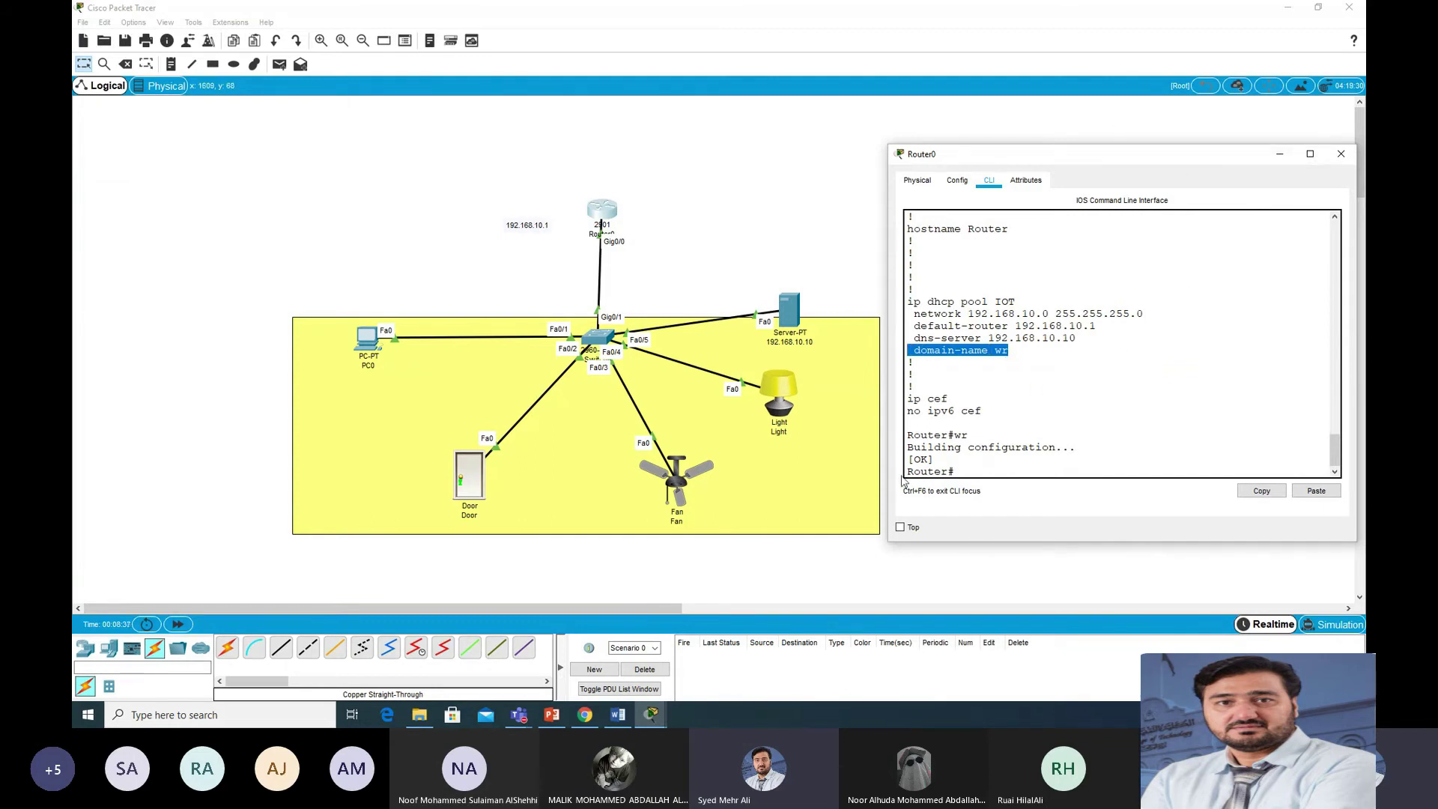
left_click_drag(1099, 335, 906, 307)
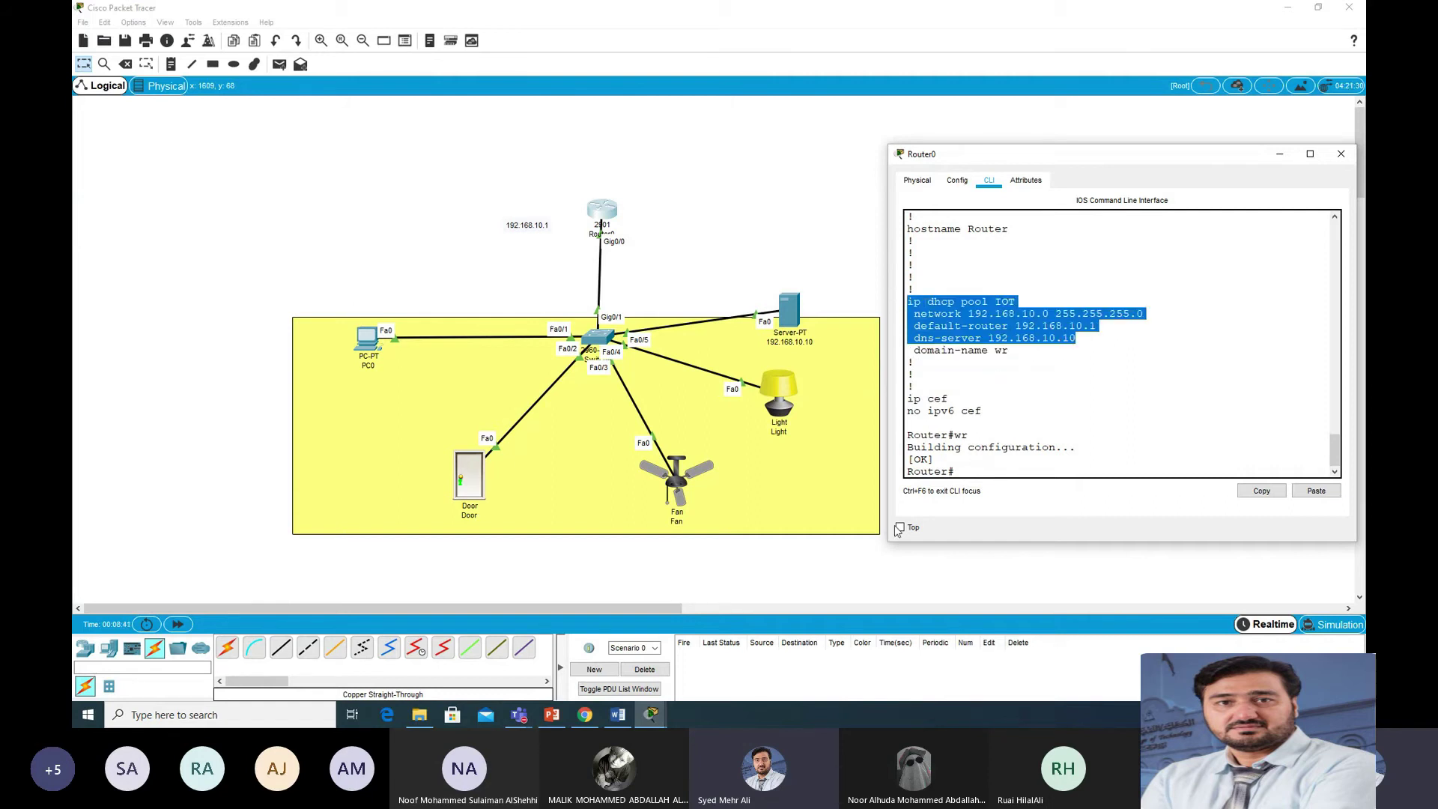
left_click(157, 359)
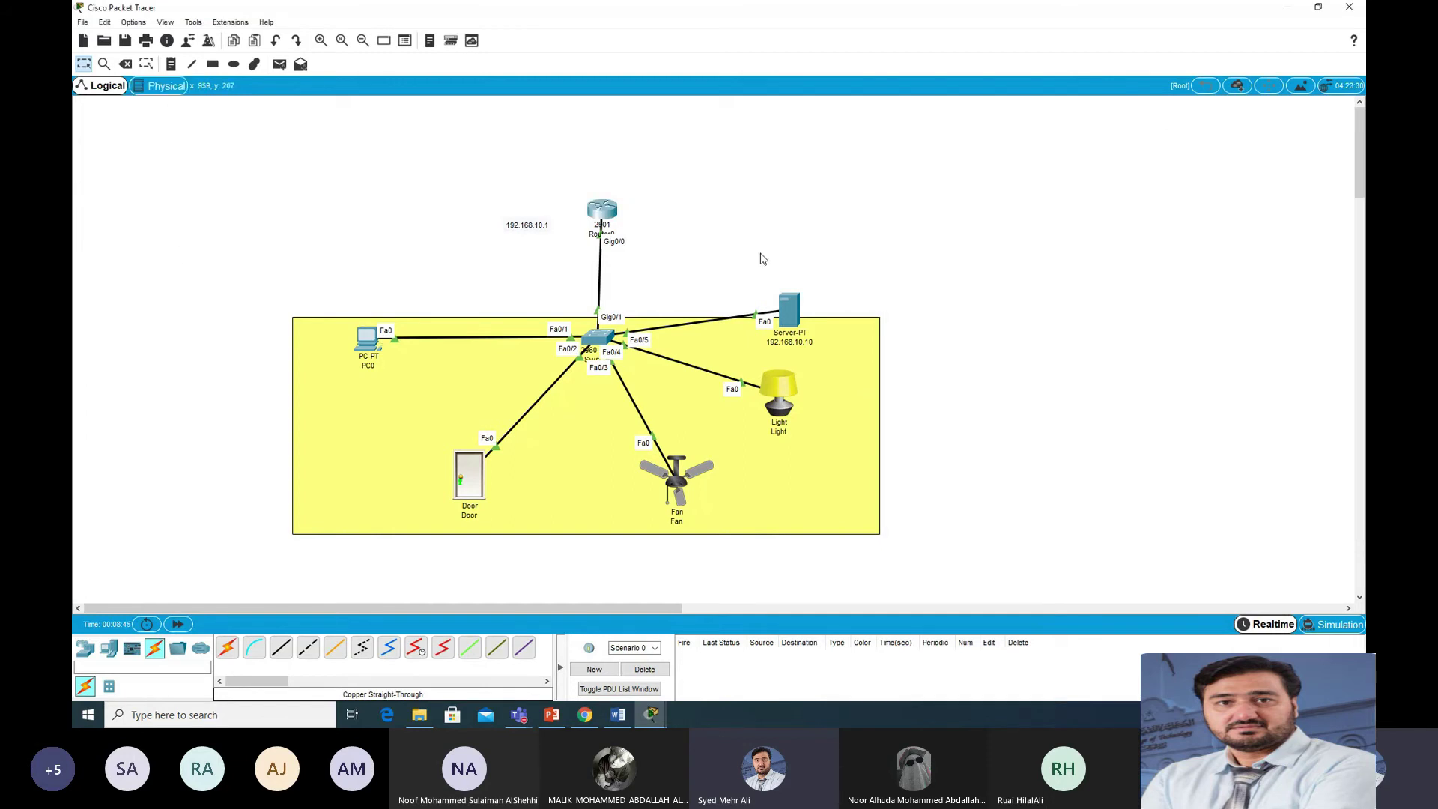
Send a simple PDU test packet from the server to Router0
left_click(279, 65)
left_click(789, 309)
left_click(607, 216)
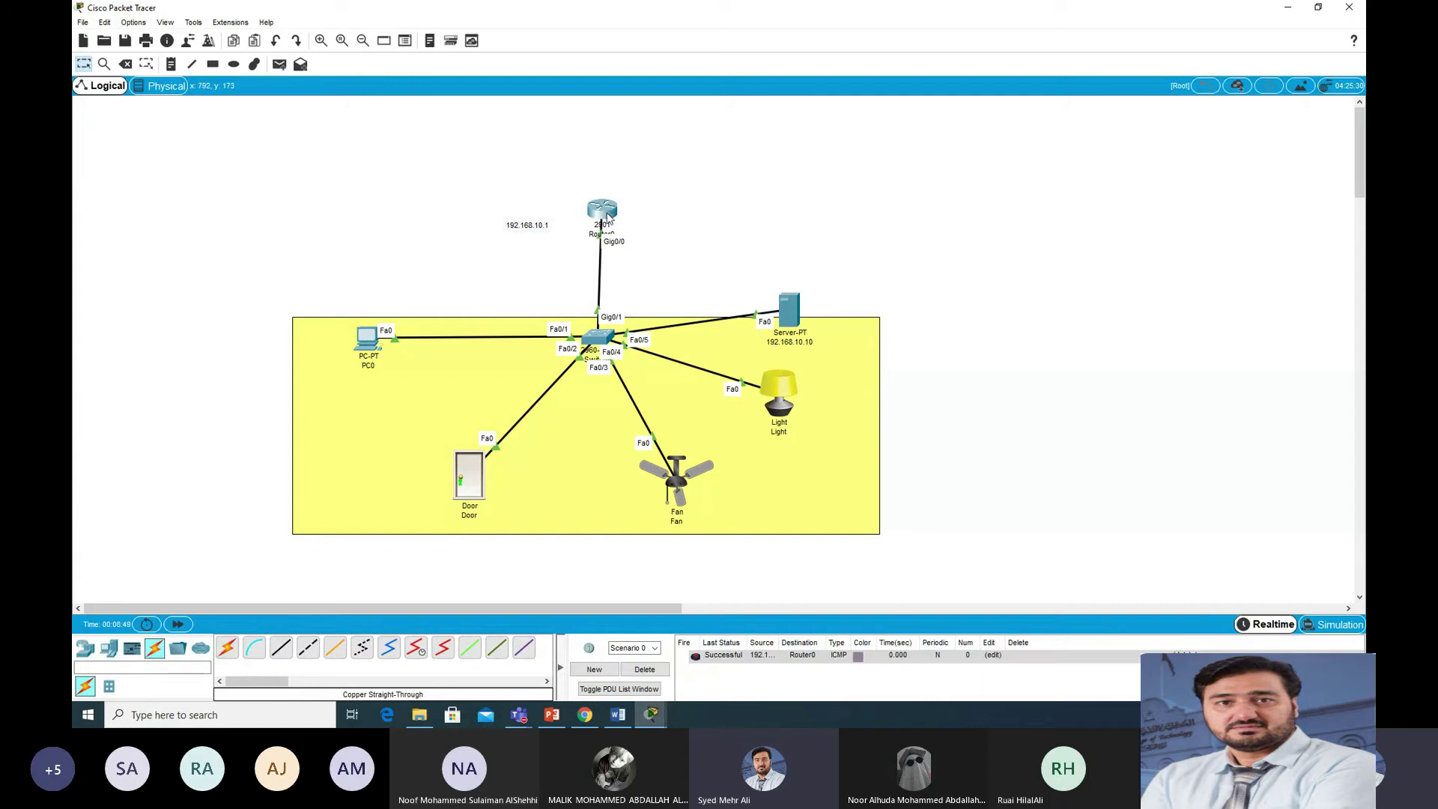
Switch PC0's IP Configuration to DHCP so it receives 192.168.10.2, then close it
left_click(367, 341)
left_click(640, 178)
left_click(606, 276)
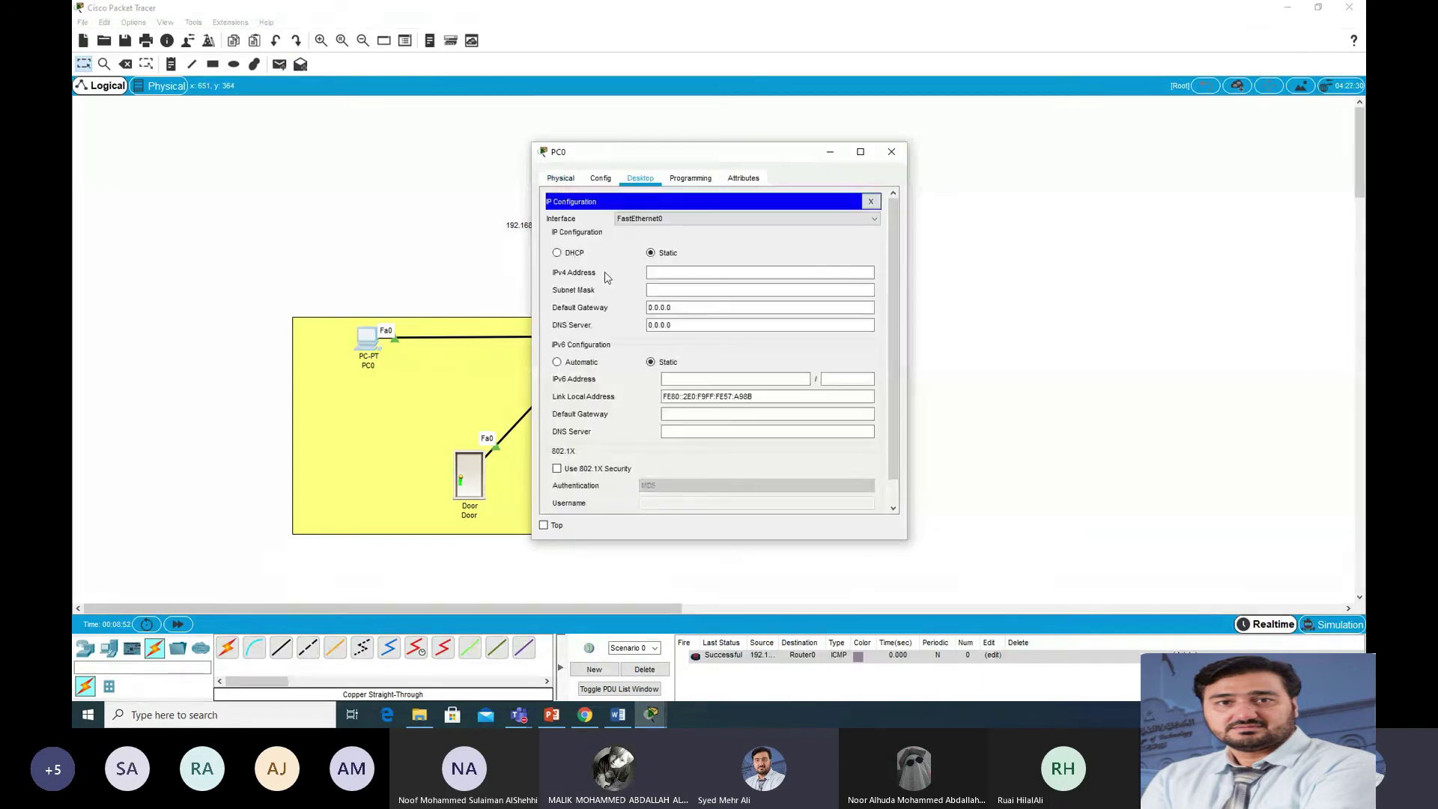
left_click(557, 252)
left_click_drag(621, 163, 932, 182)
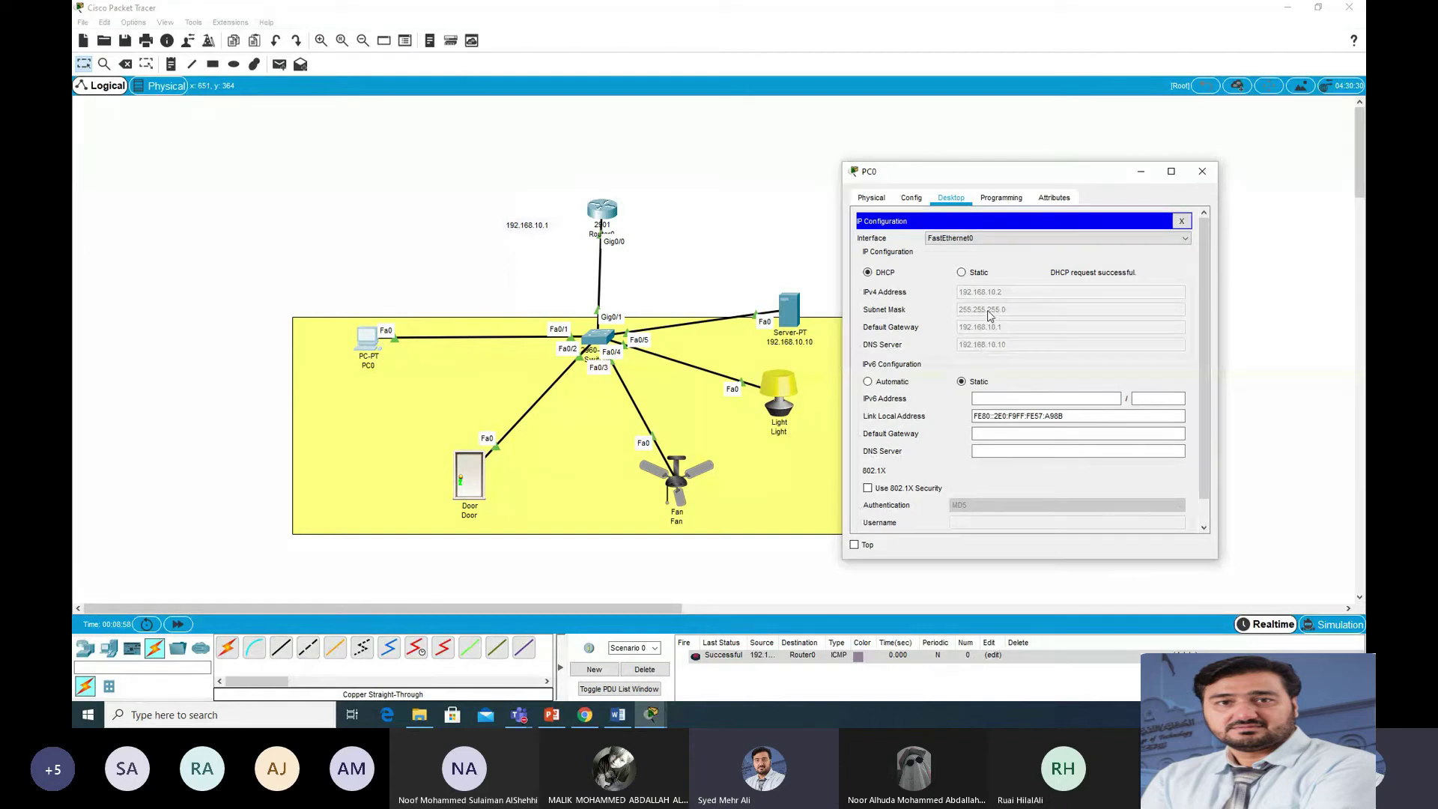
left_click(1203, 173)
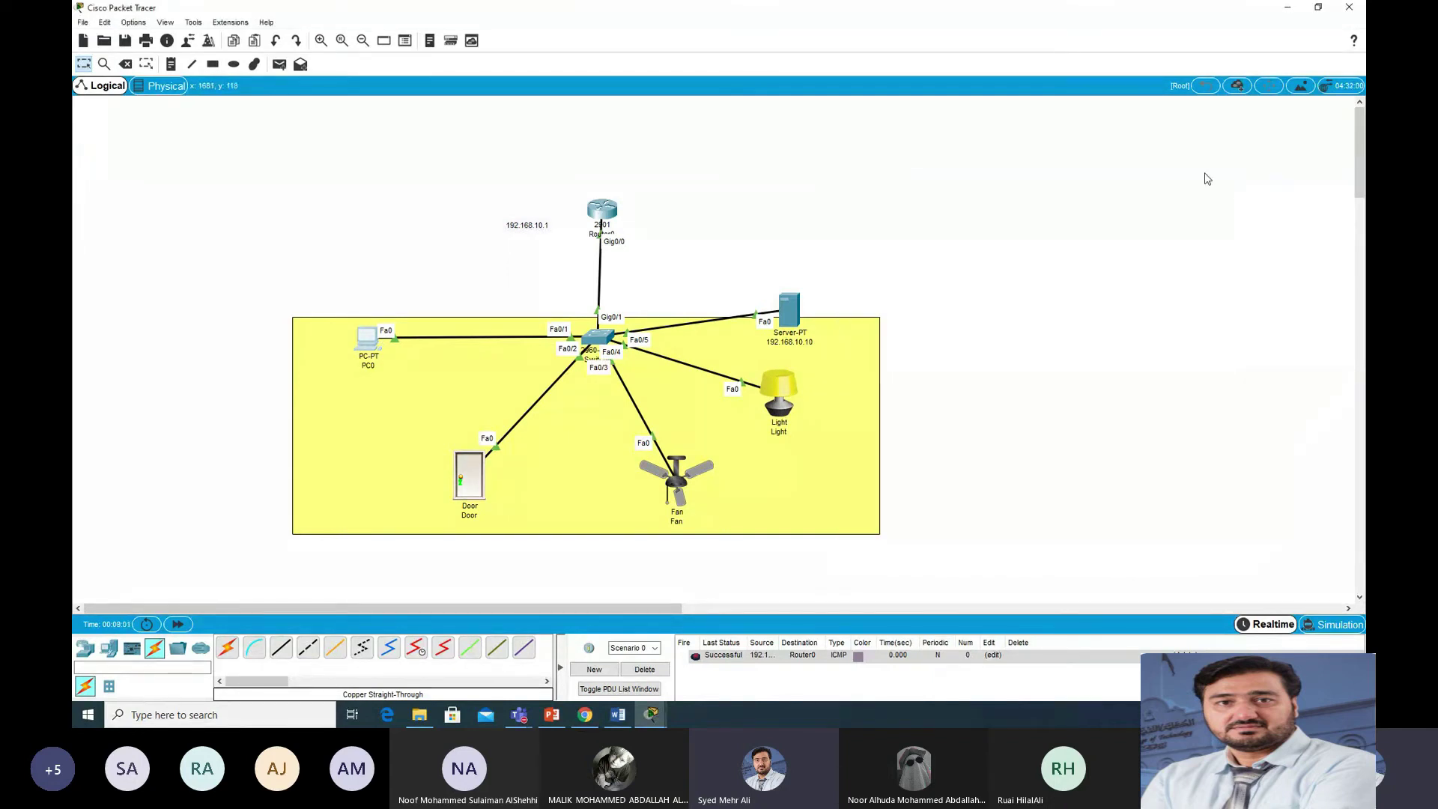
Set the Door's FastEthernet0 interface to obtain its address by DHCP
left_click(471, 473)
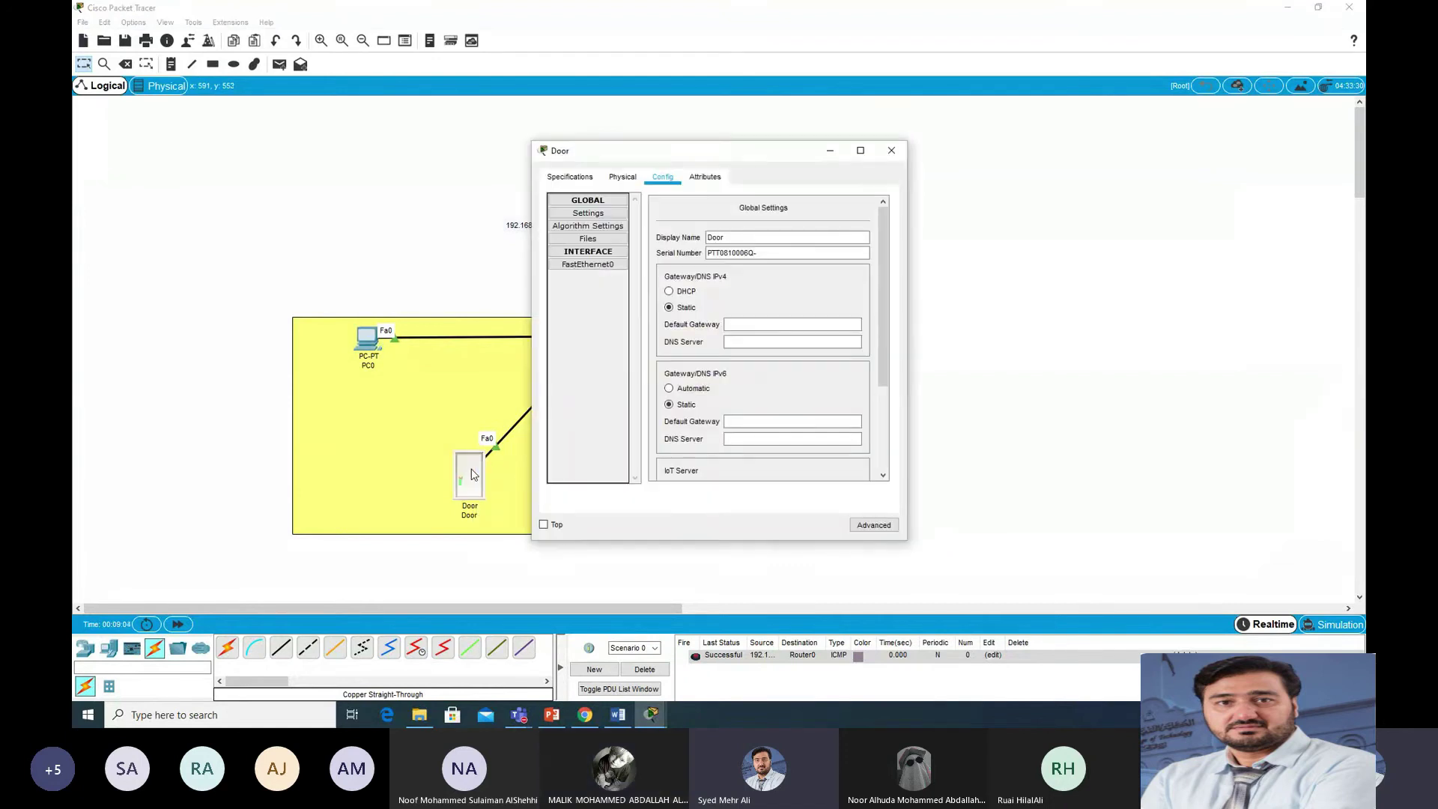
left_click(601, 265)
left_click(672, 283)
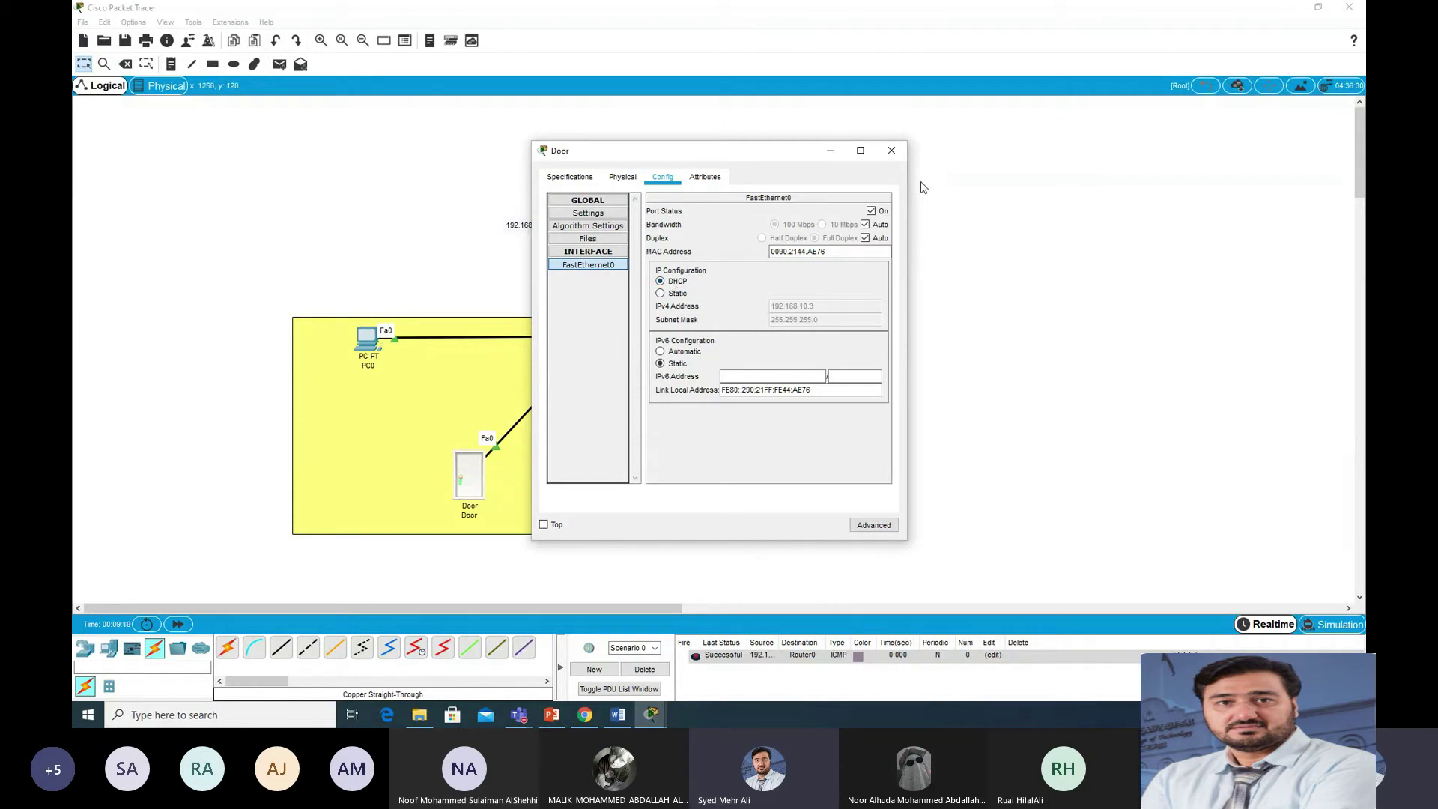
left_click(891, 150)
Set the Fan's FastEthernet0 interface to DHCP
left_click(674, 481)
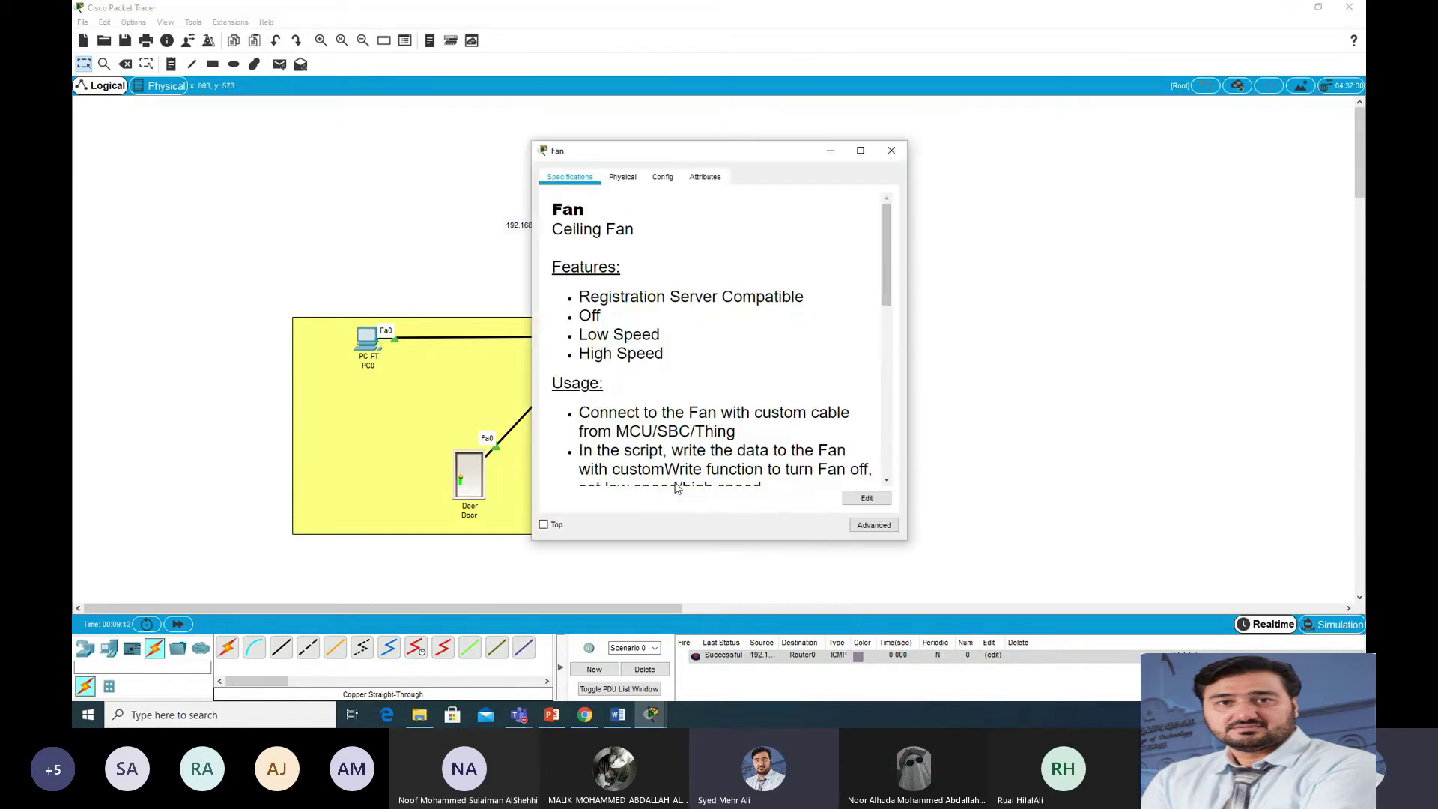
left_click(662, 176)
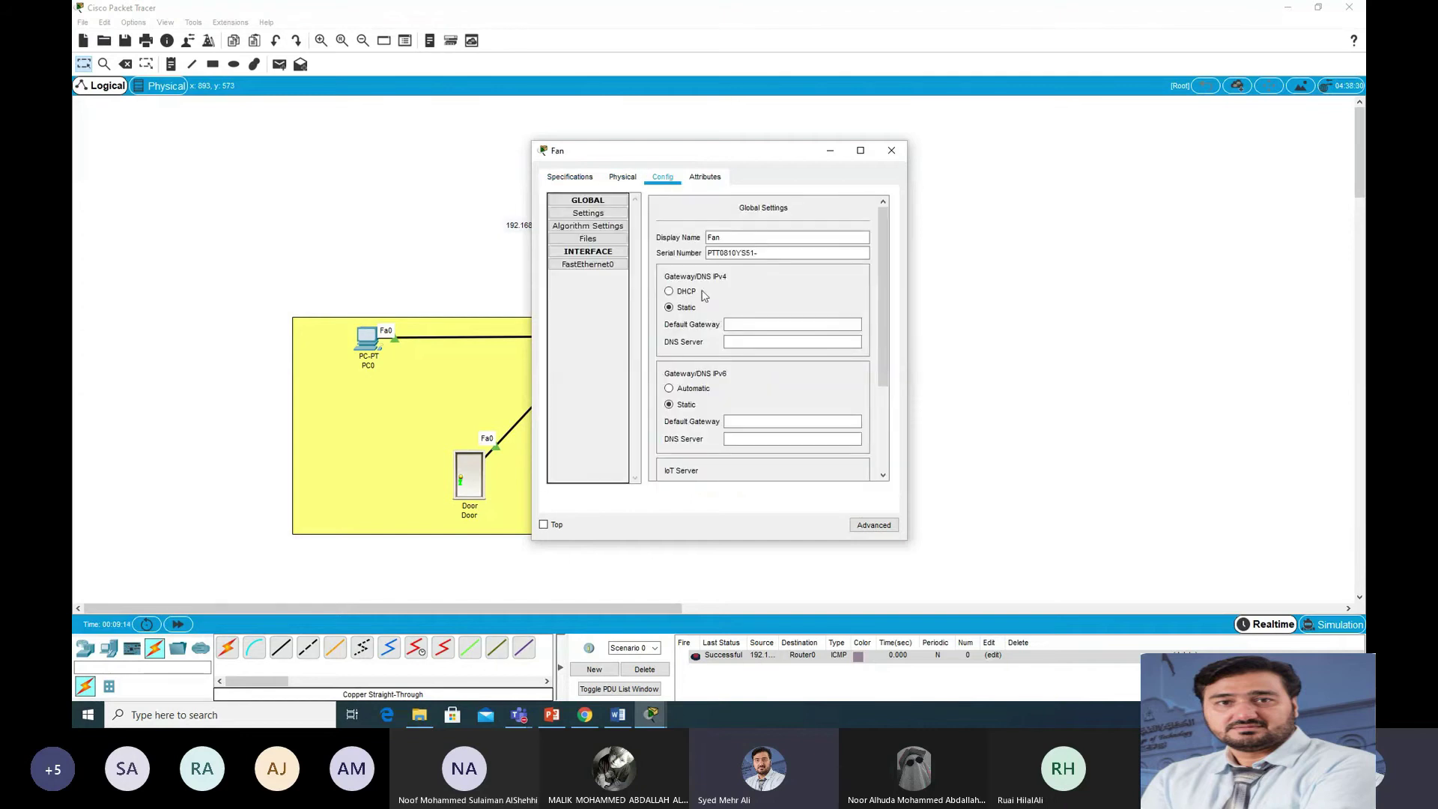
left_click(587, 264)
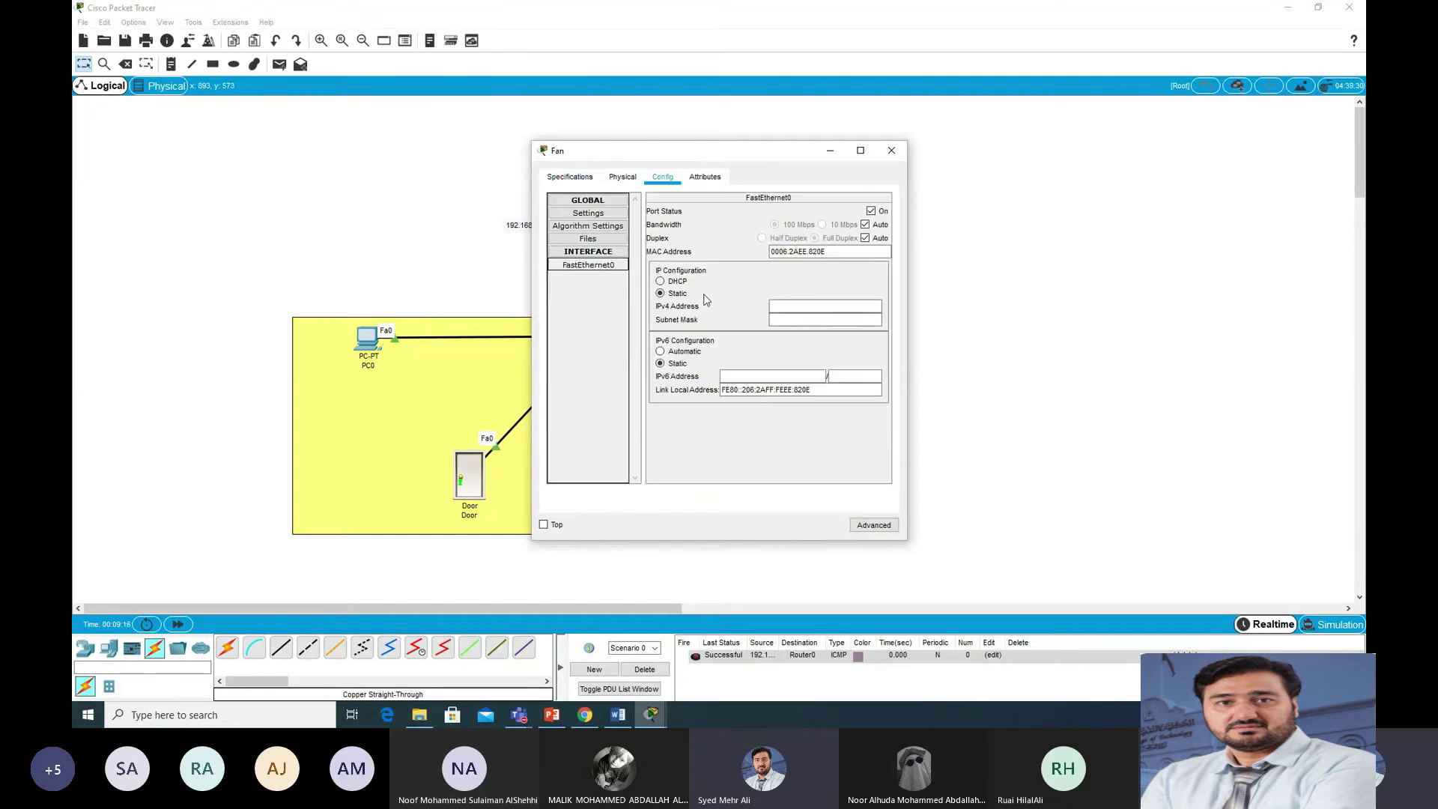
left_click(677, 281)
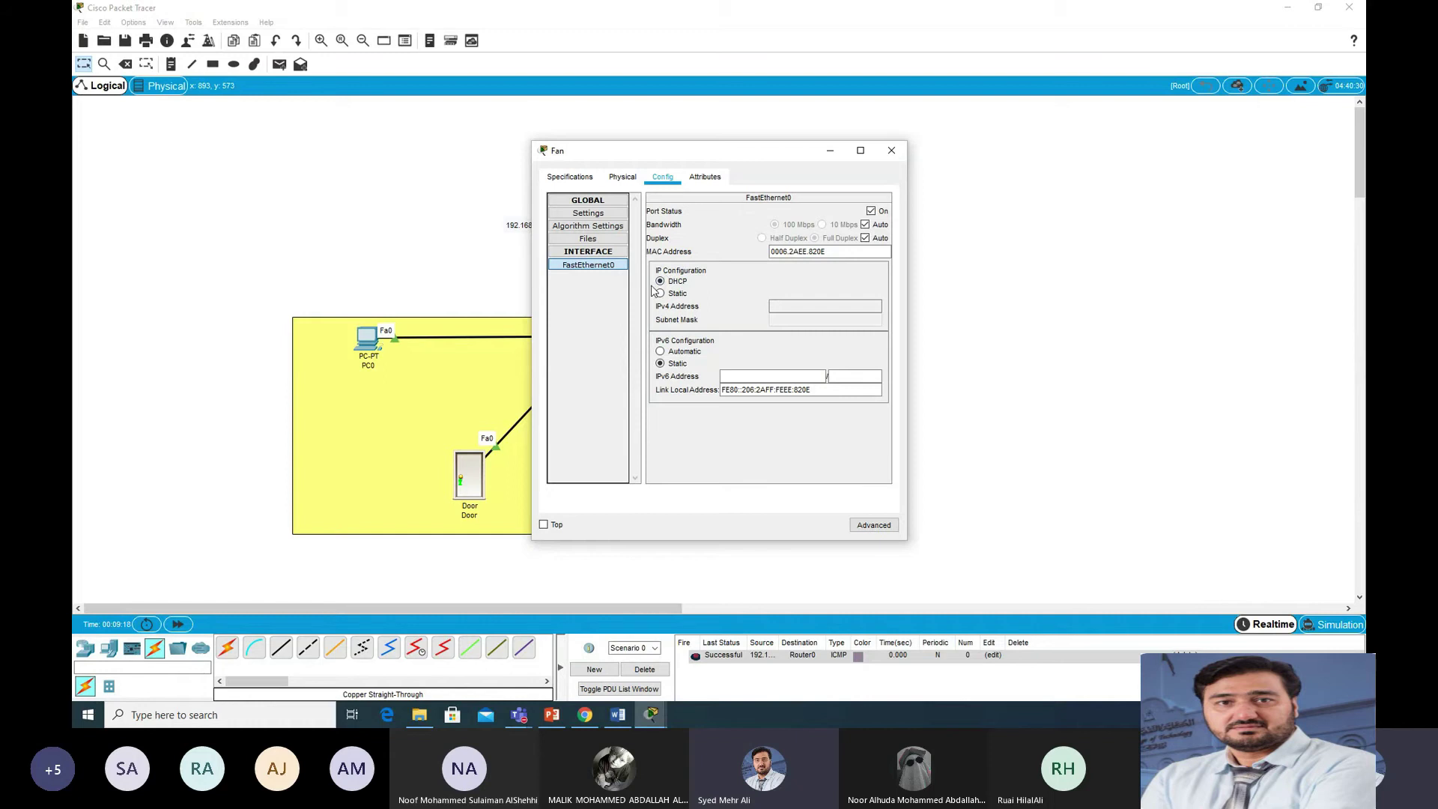
left_click(891, 151)
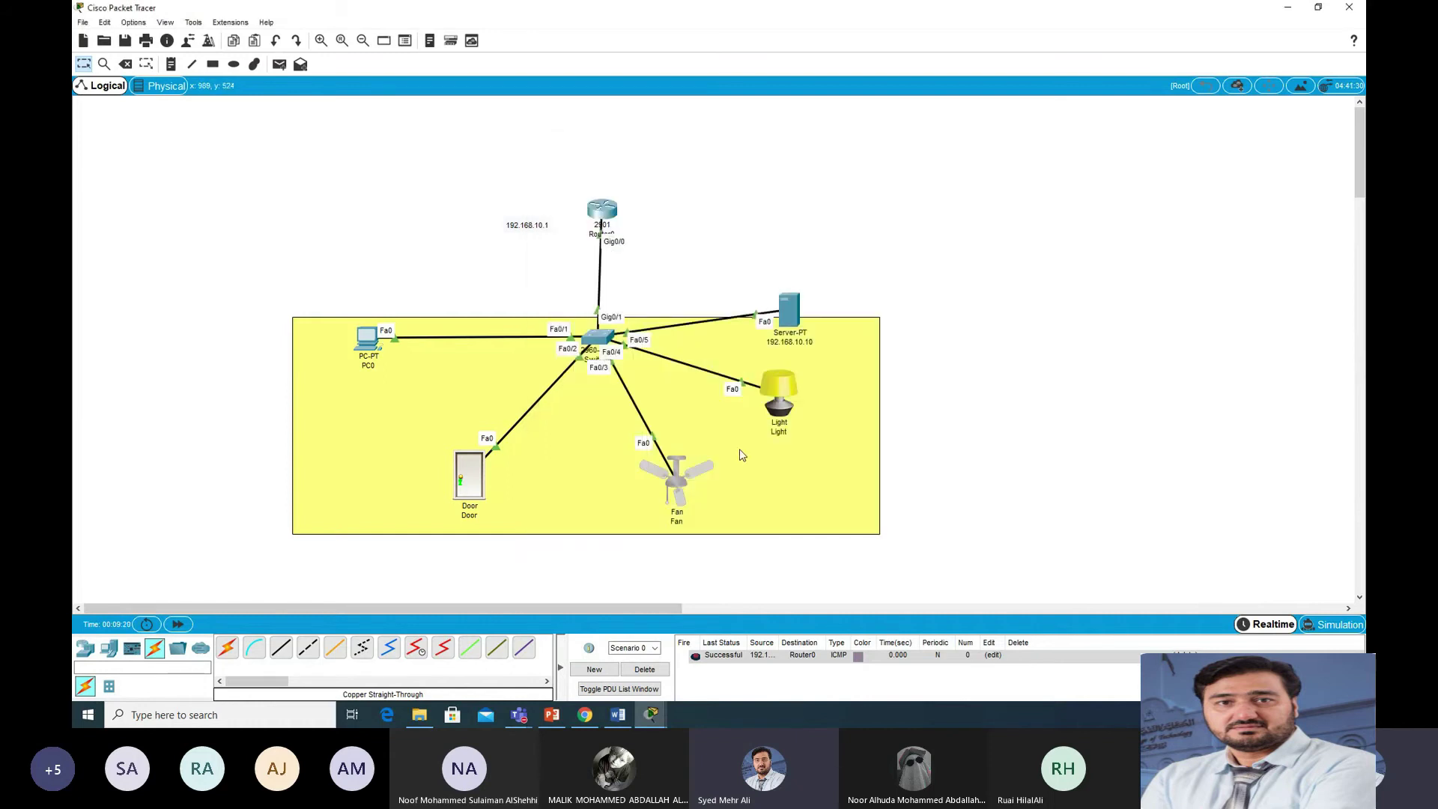
Set the Light's FastEthernet0 interface to DHCP, getting 192.168.10.5
left_click(792, 397)
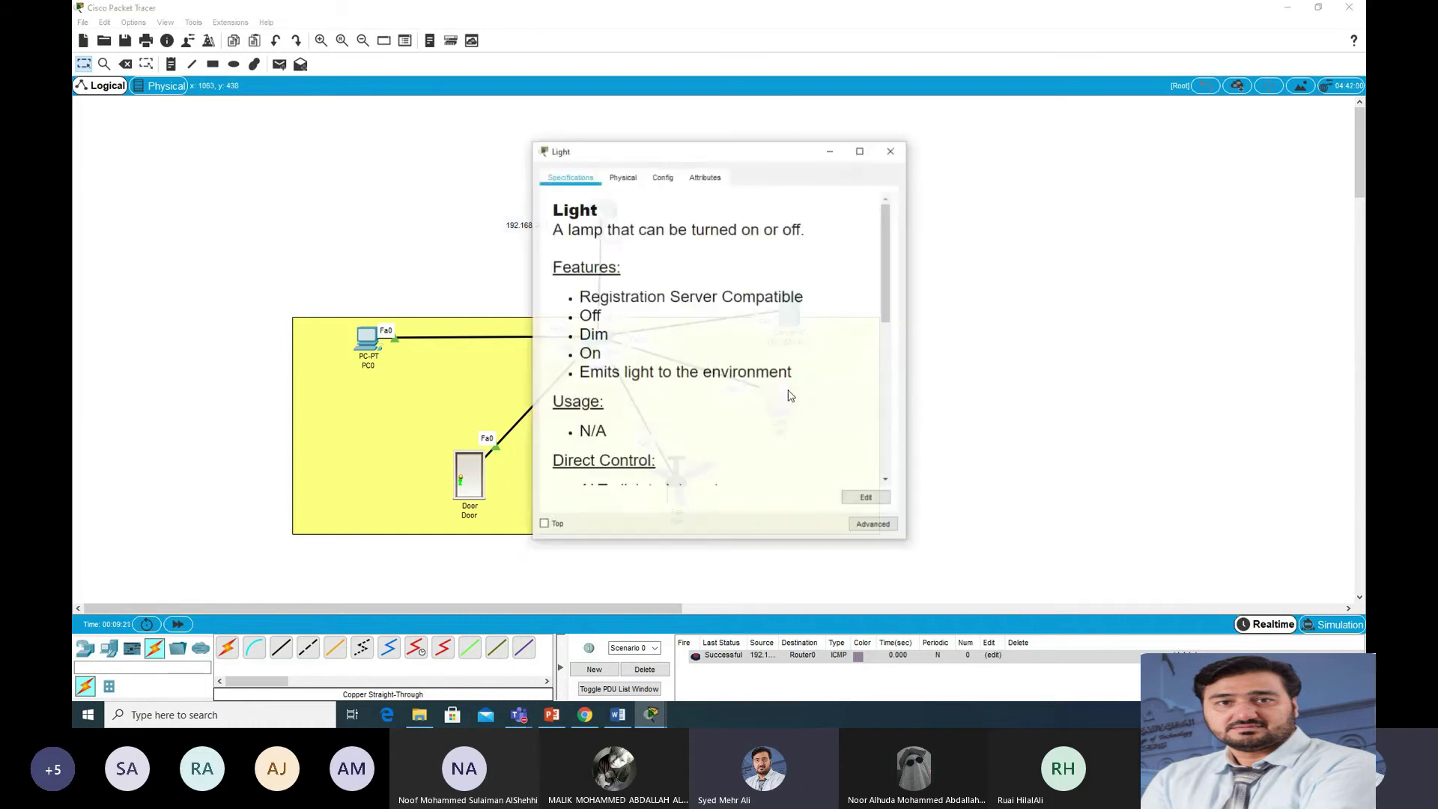
left_click(662, 177)
left_click(587, 264)
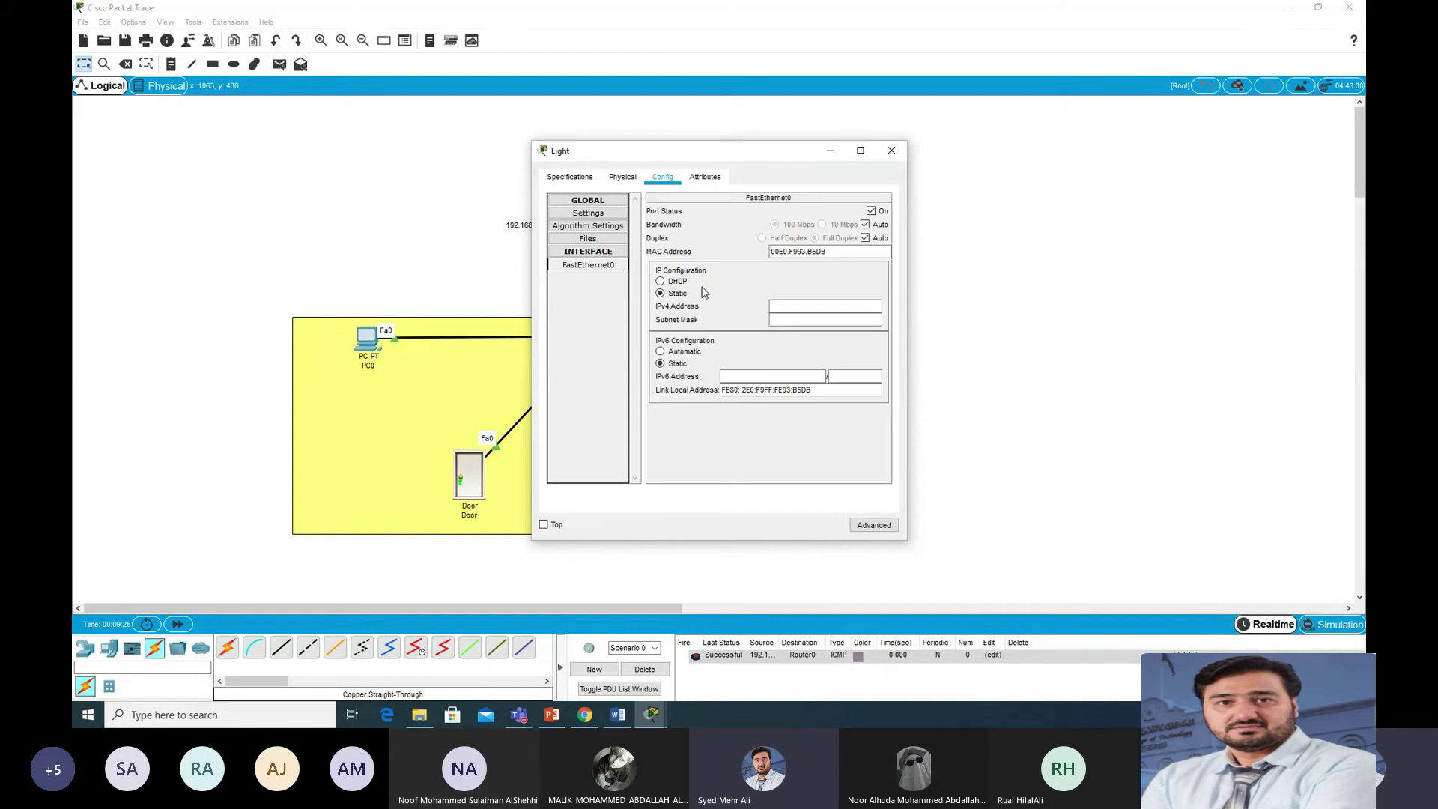
left_click(677, 283)
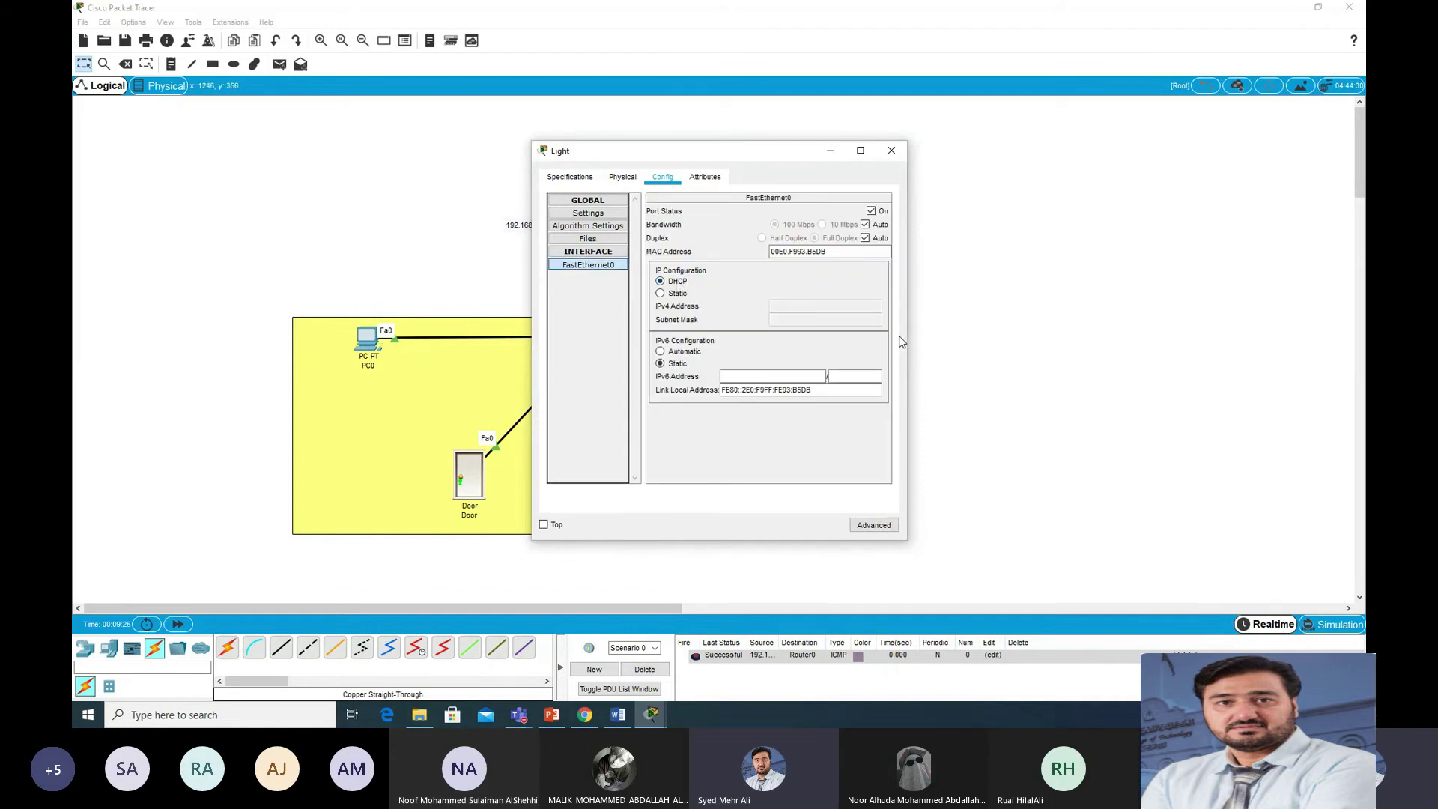
left_click(891, 151)
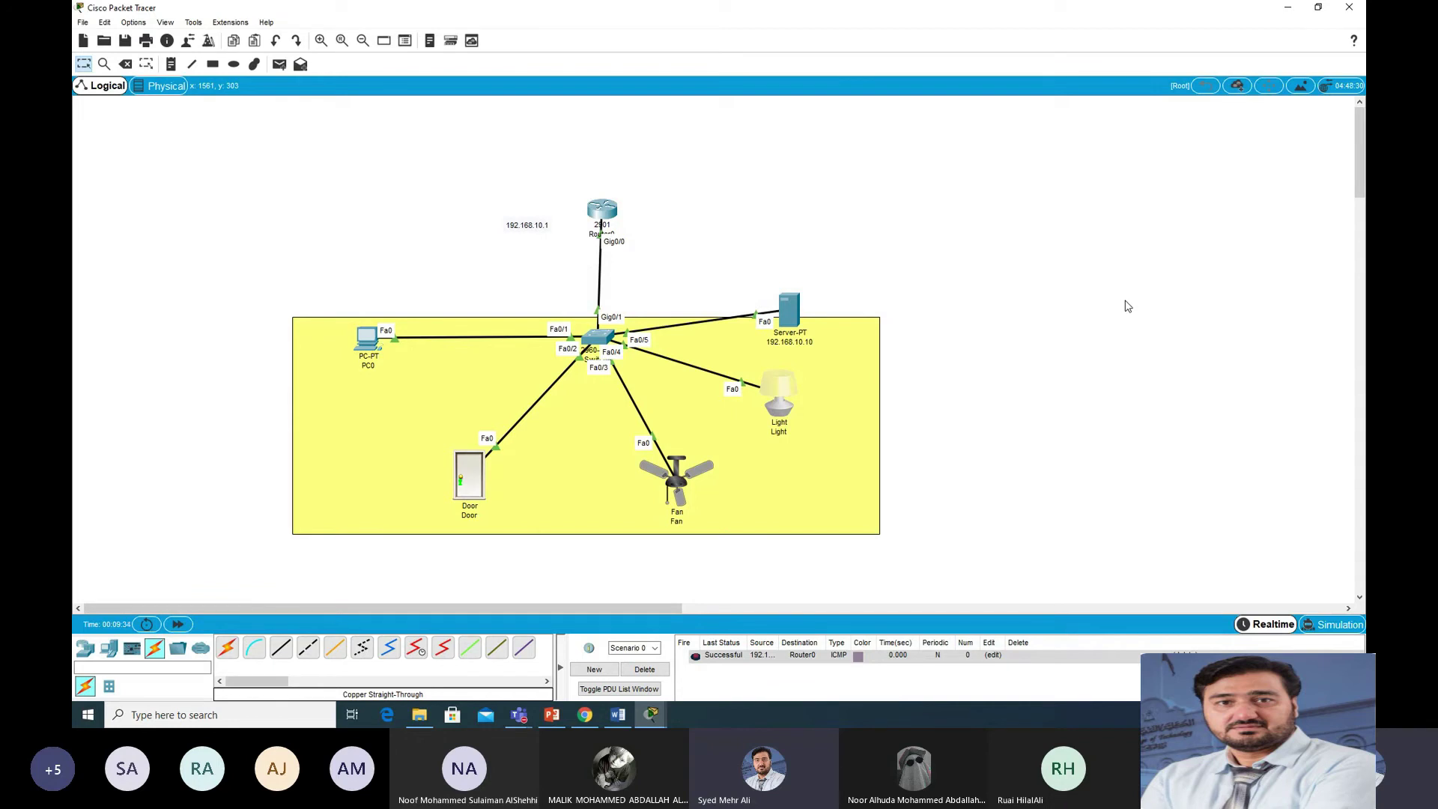
Open PC0's web browser and load the server page at 192.168.10.10
left_click(367, 339)
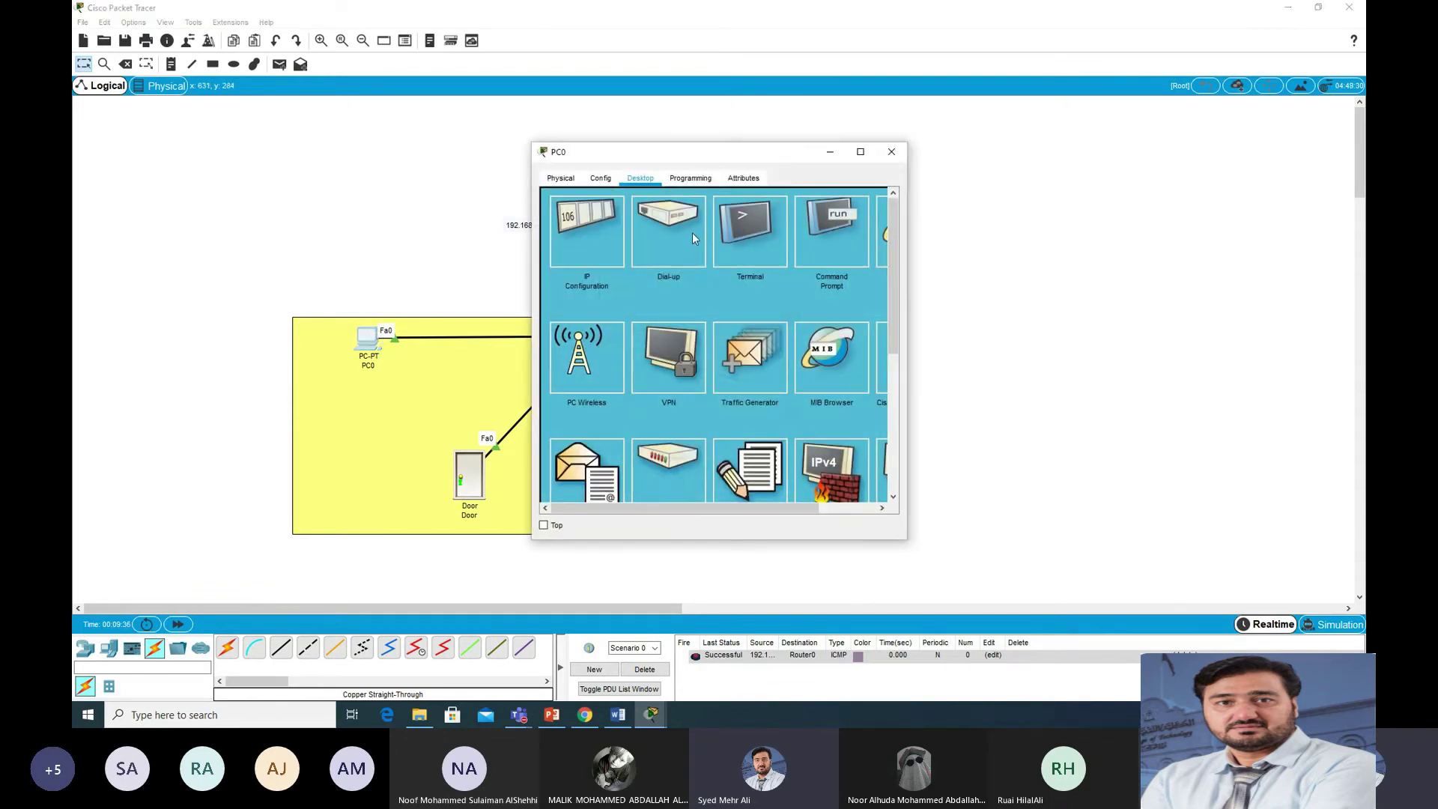
left_click_drag(749, 152, 1118, 139)
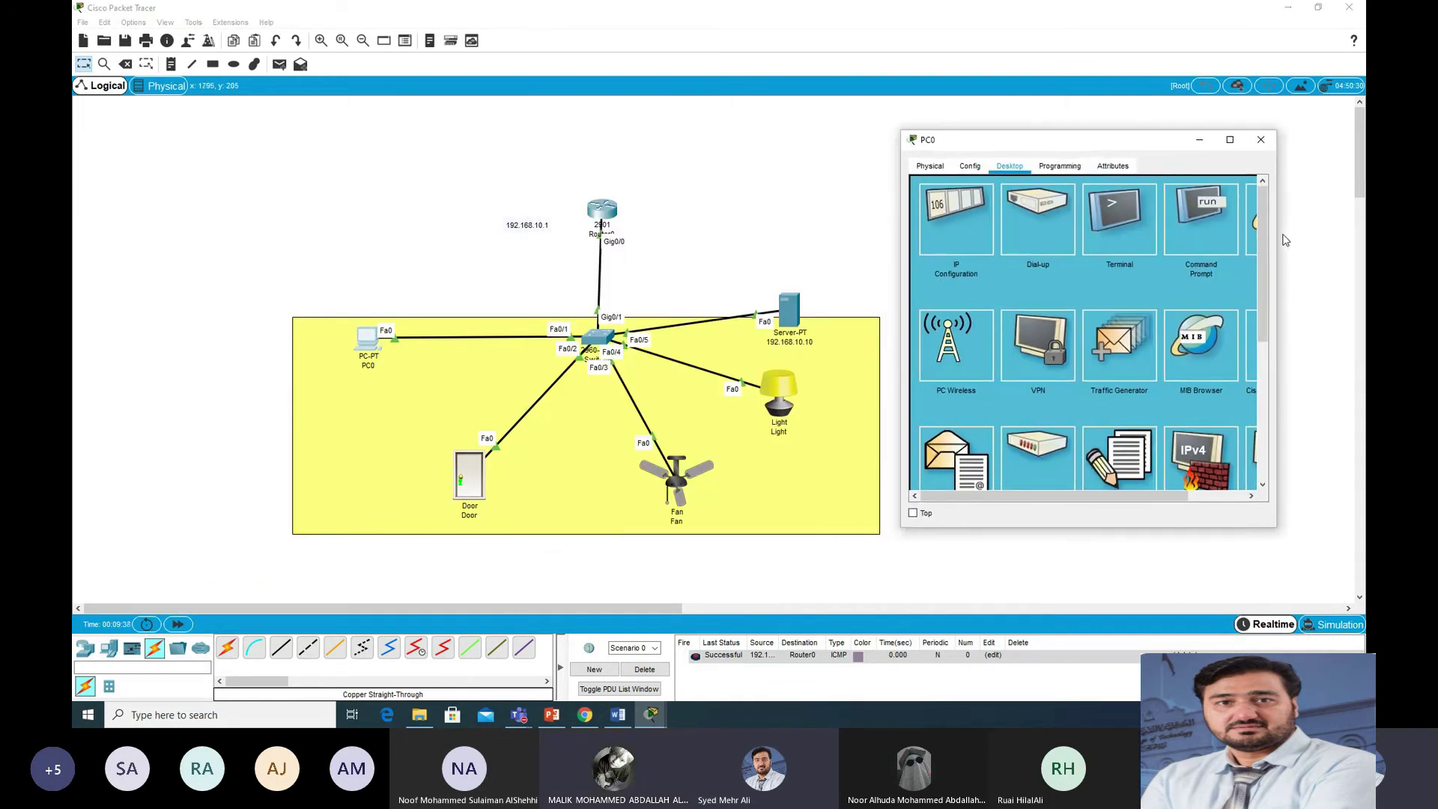
left_click_drag(1277, 239, 1360, 240)
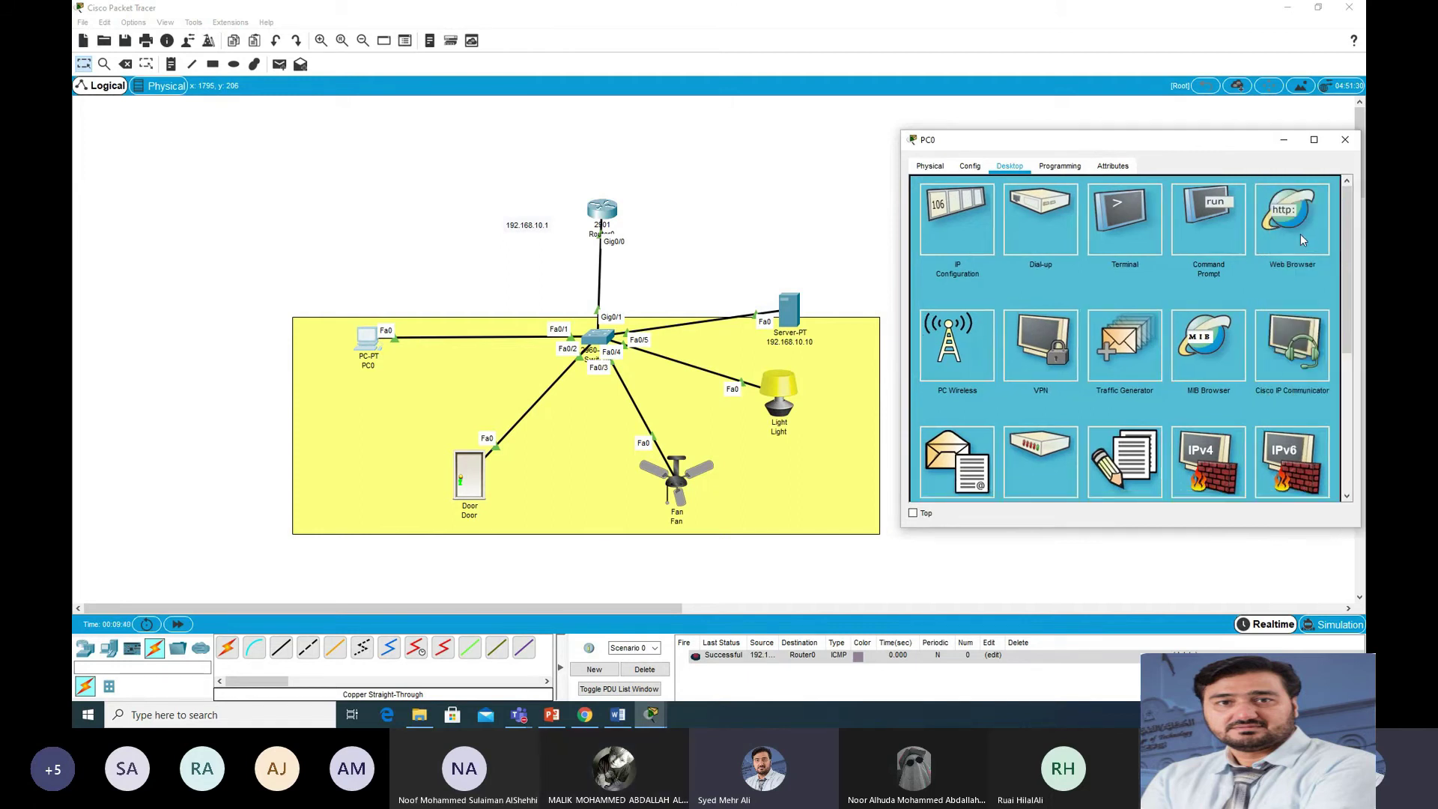
left_click(1295, 234)
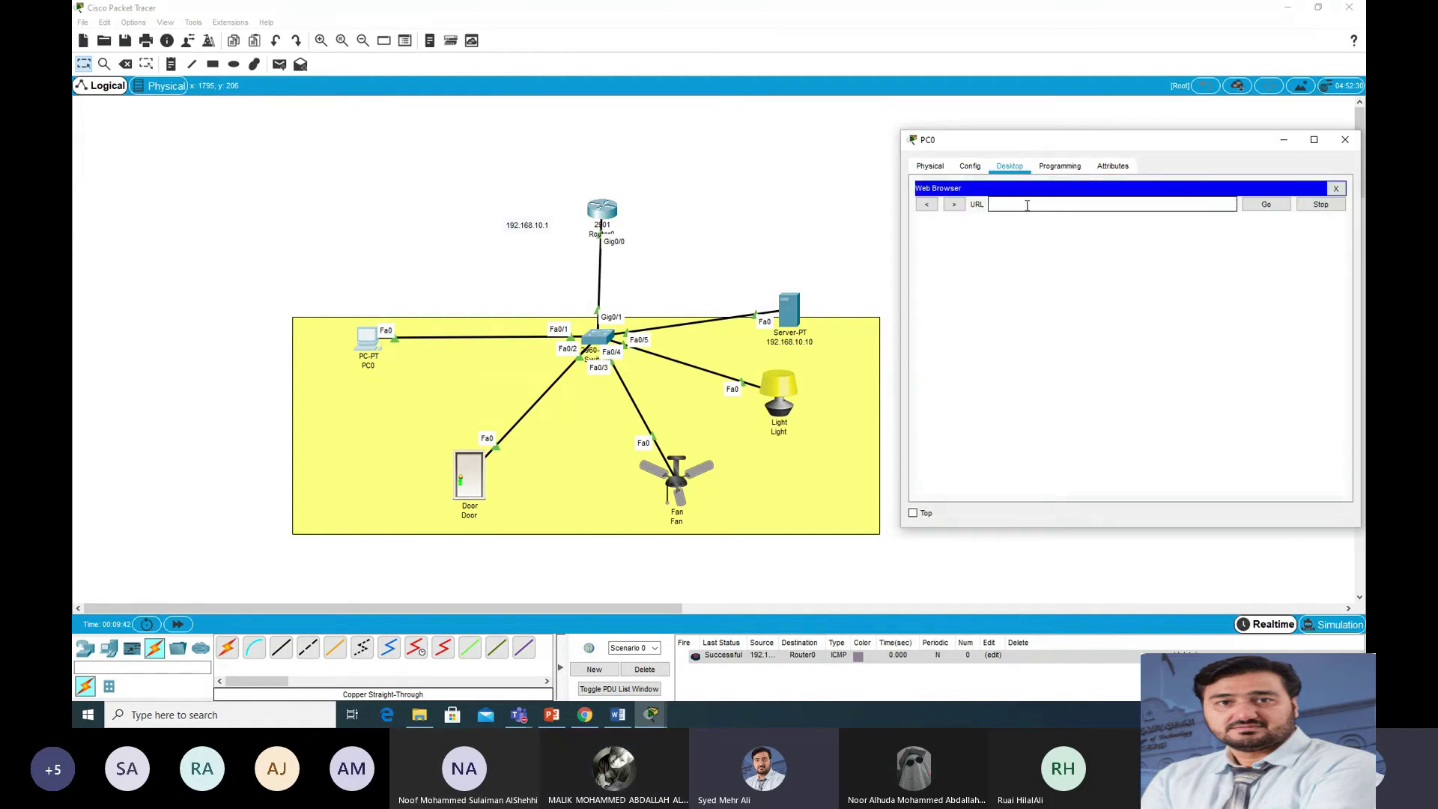
type("192.168.10.10")
left_click(1265, 205)
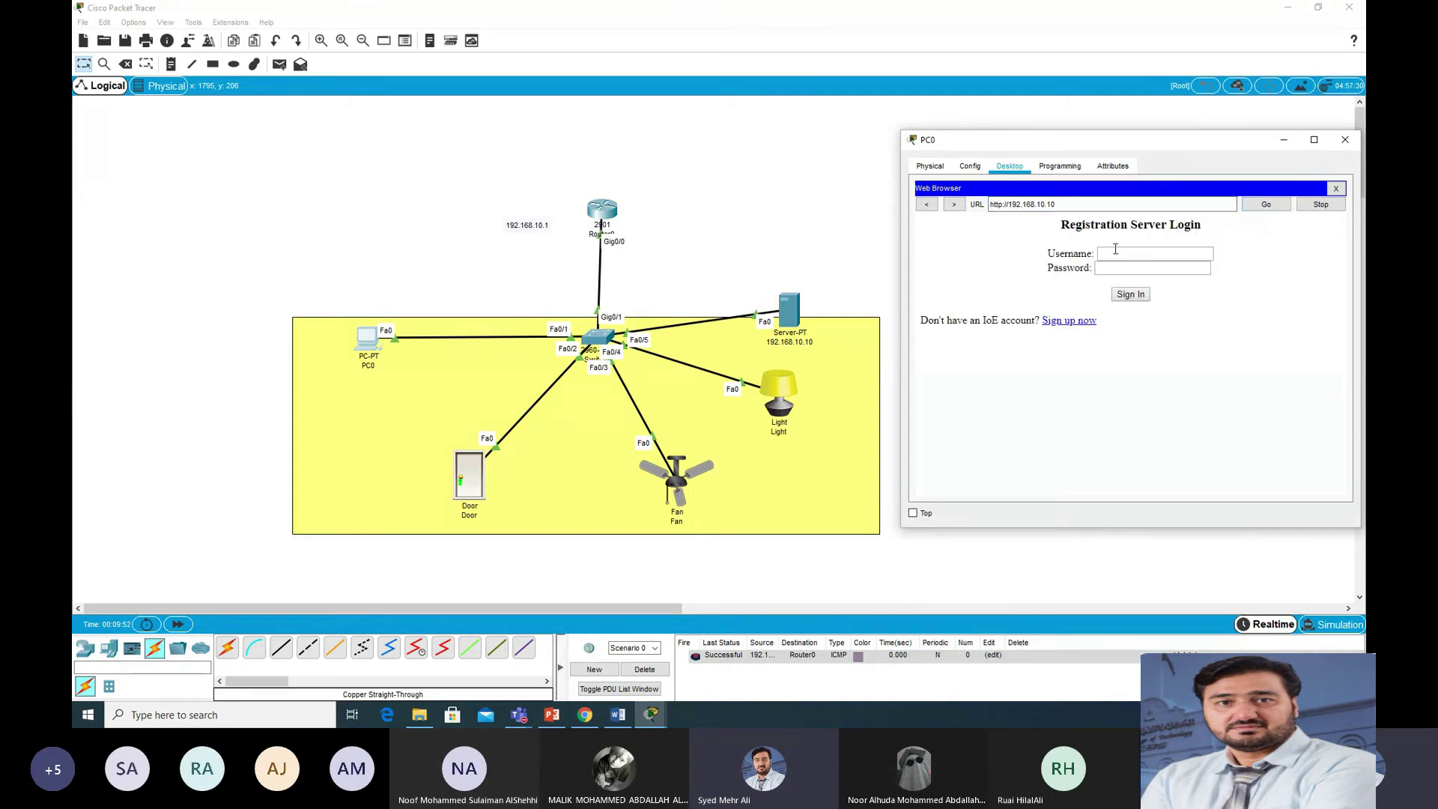
Sign up for an IoT server account with username admin and a password
left_click(1069, 322)
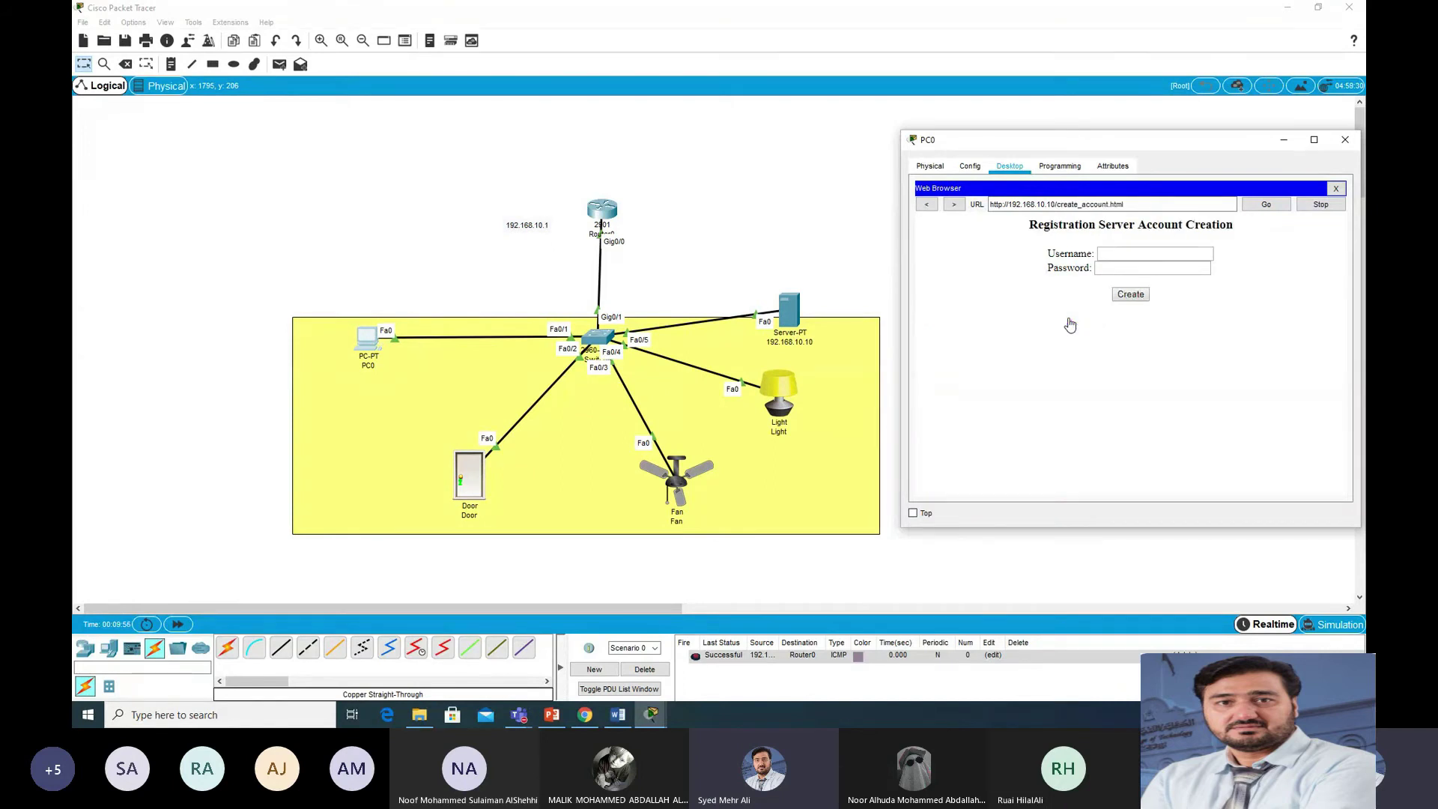
left_click(1120, 253)
type("admin")
key("Tab")
left_click(1129, 296)
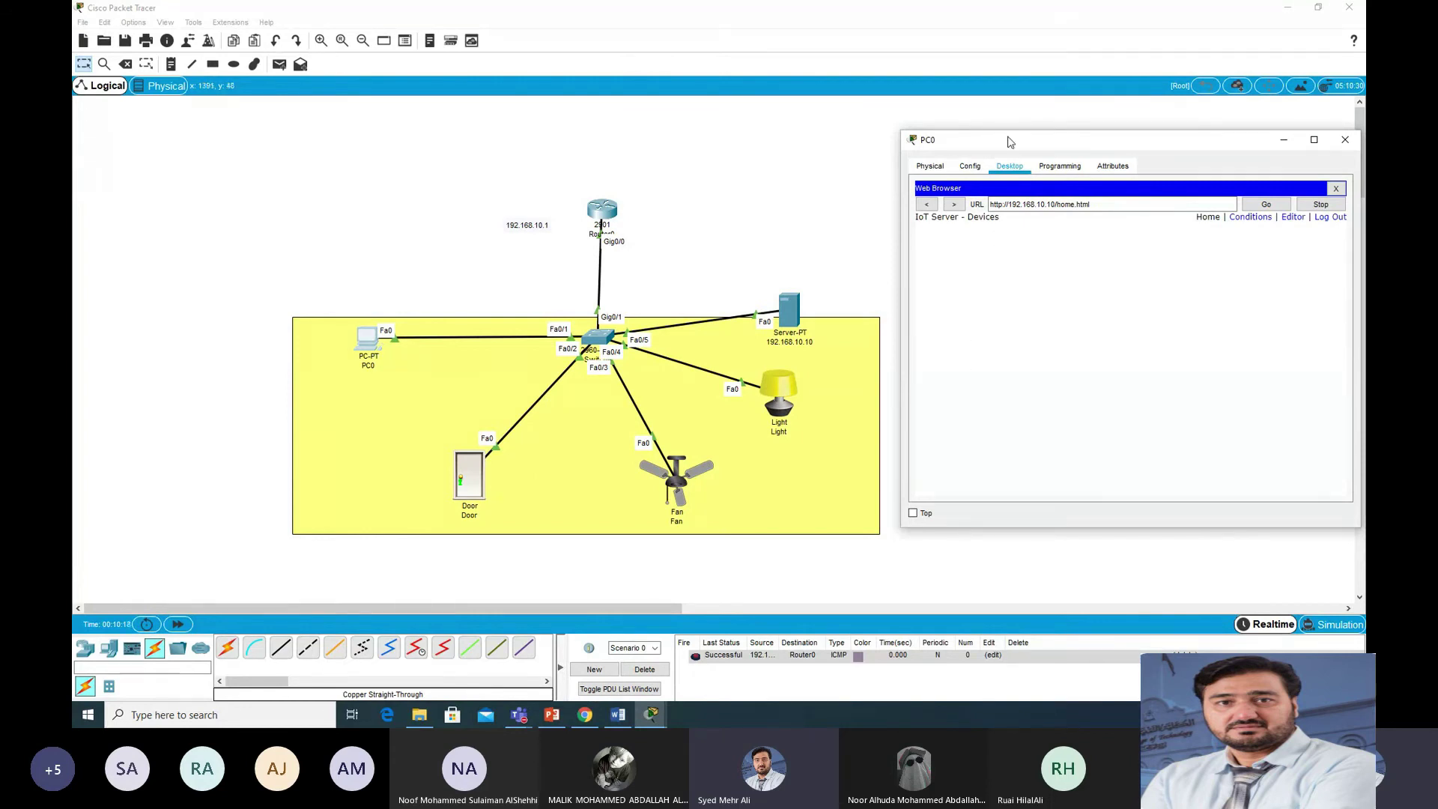
View PC0's DHCP-assigned gateway and DNS settings, then hide PC0's window
left_click_drag(1009, 140, 1009, 90)
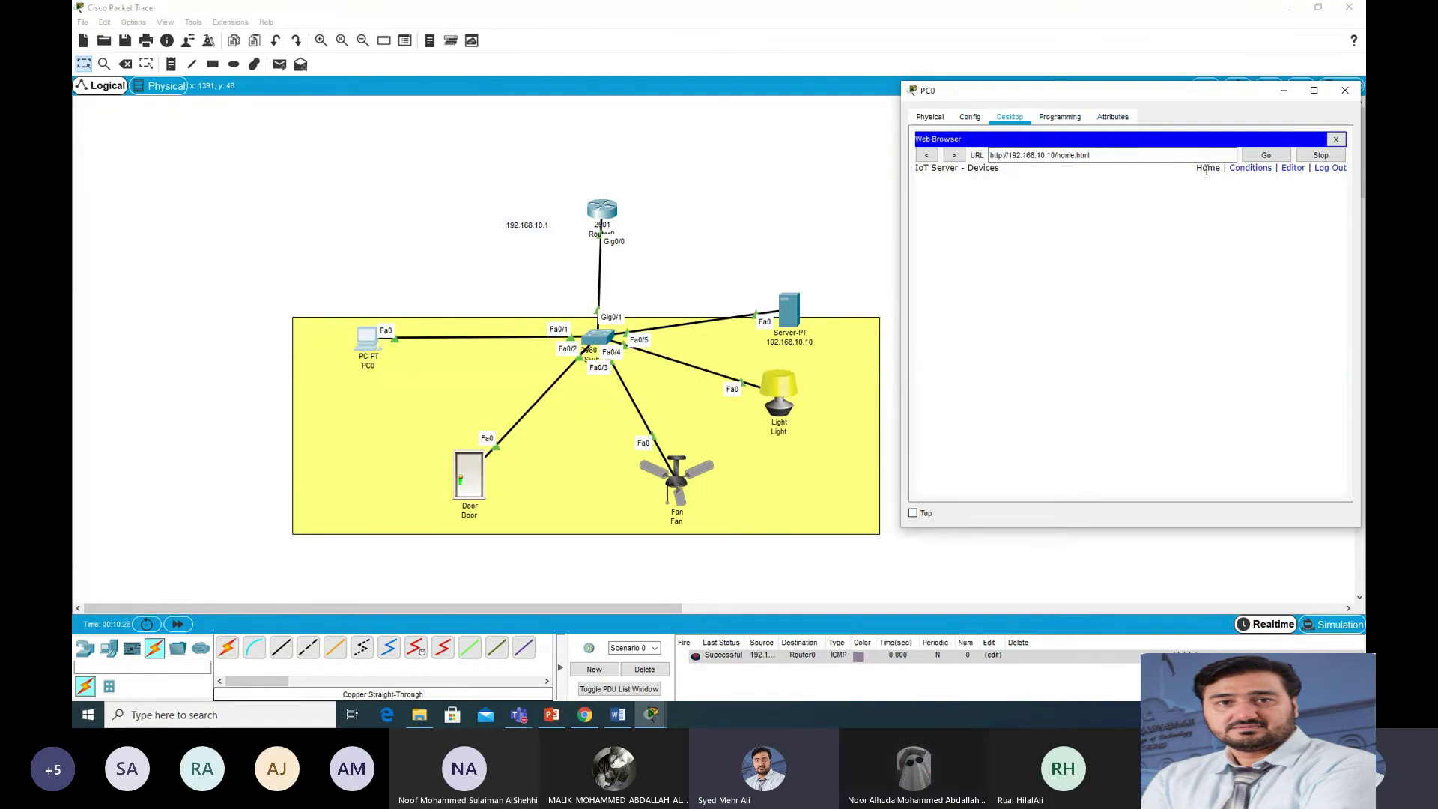
left_click(978, 124)
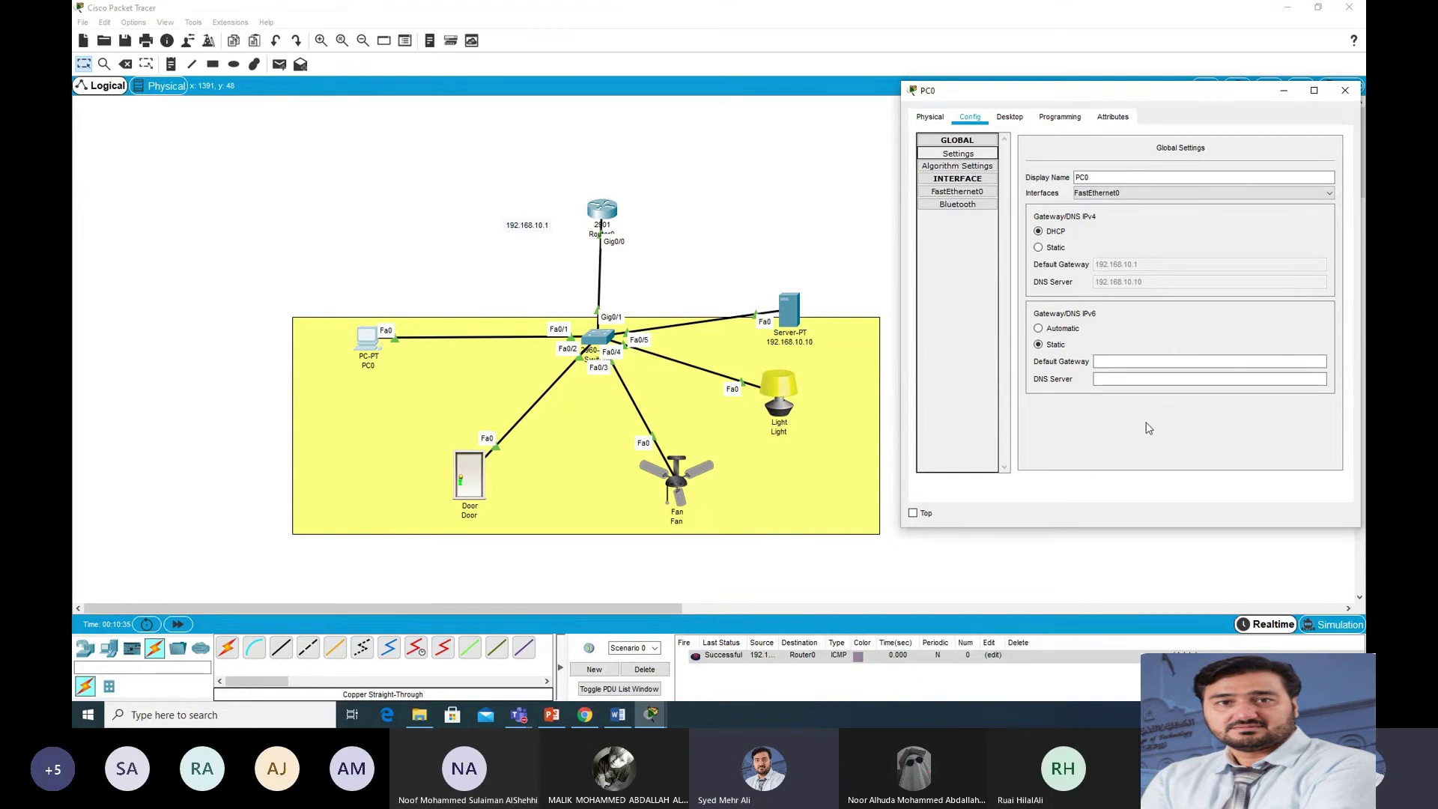
left_click(1011, 118)
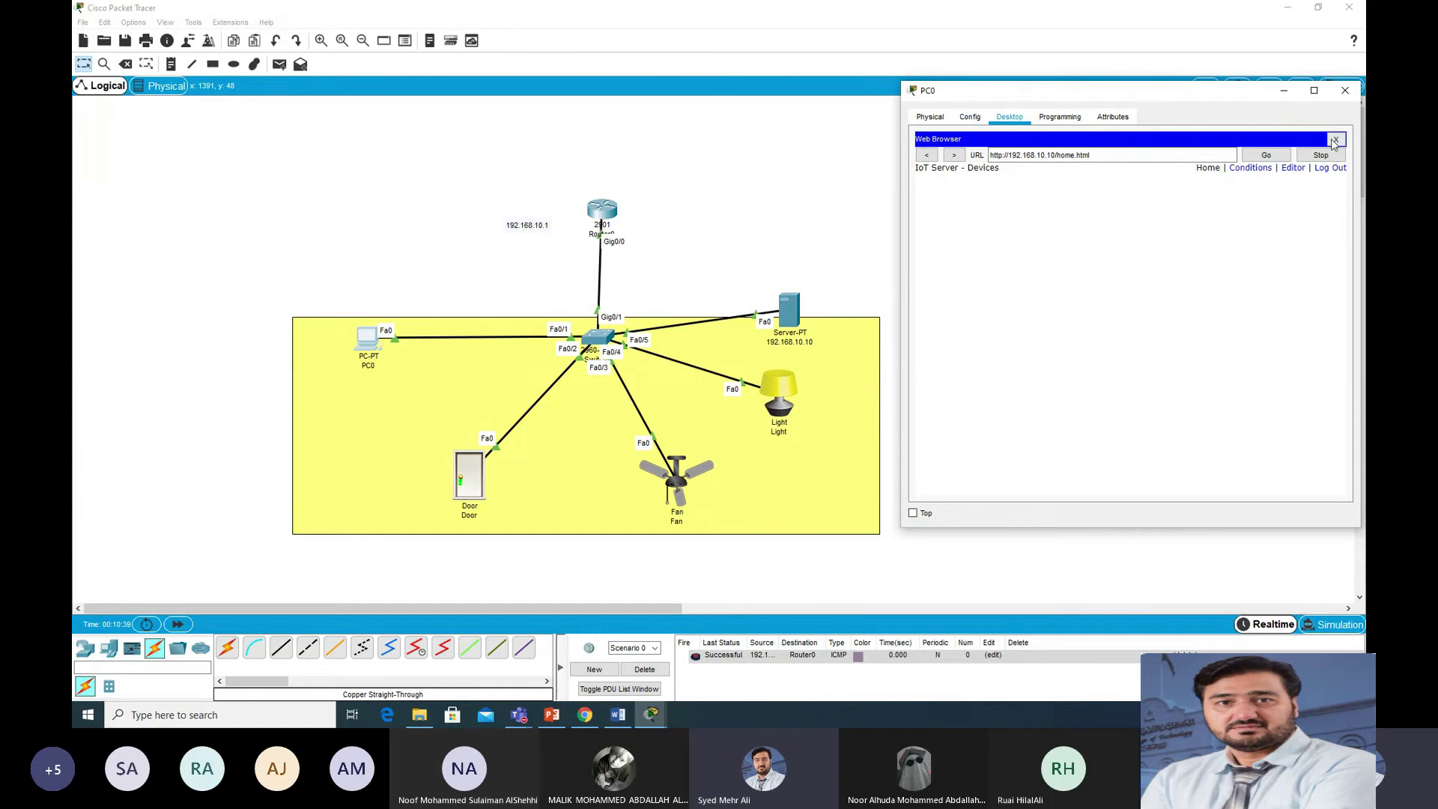
left_click(1285, 92)
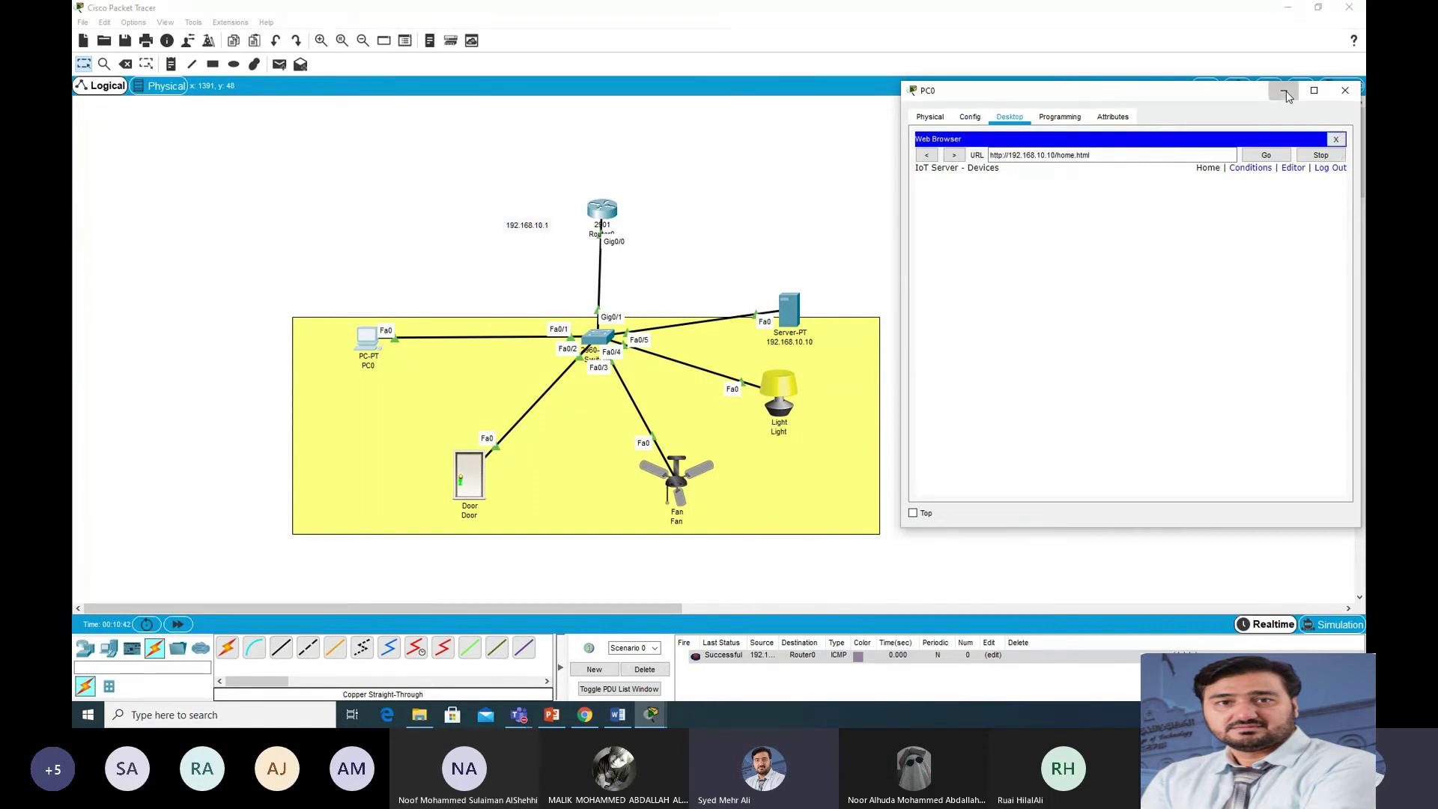
In the Door's Config > Settings, choose Remote Server for IoT registration
left_click(472, 477)
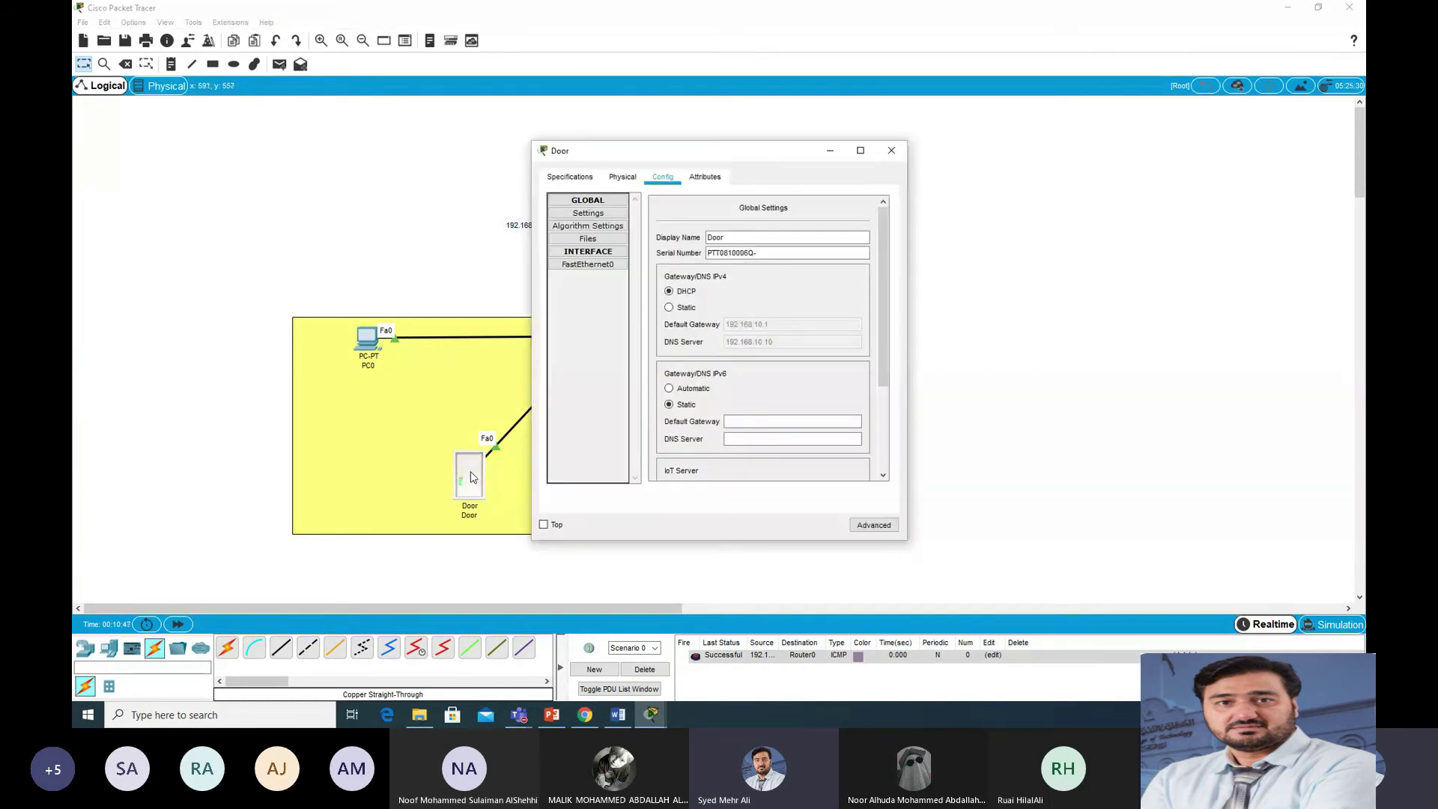
scroll(769, 417, "down", 1)
left_click(595, 217)
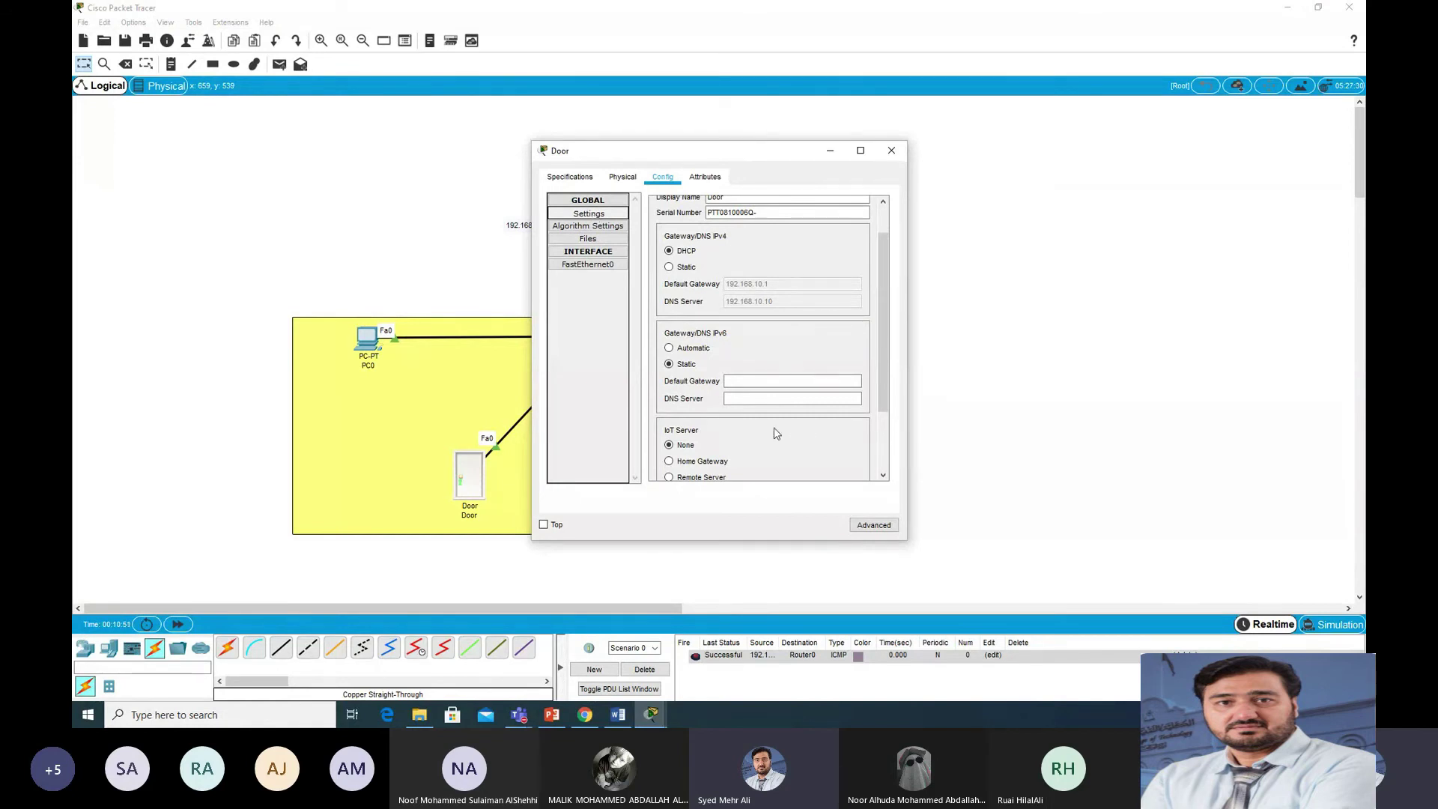
scroll(776, 433, "down", 2)
left_click(693, 388)
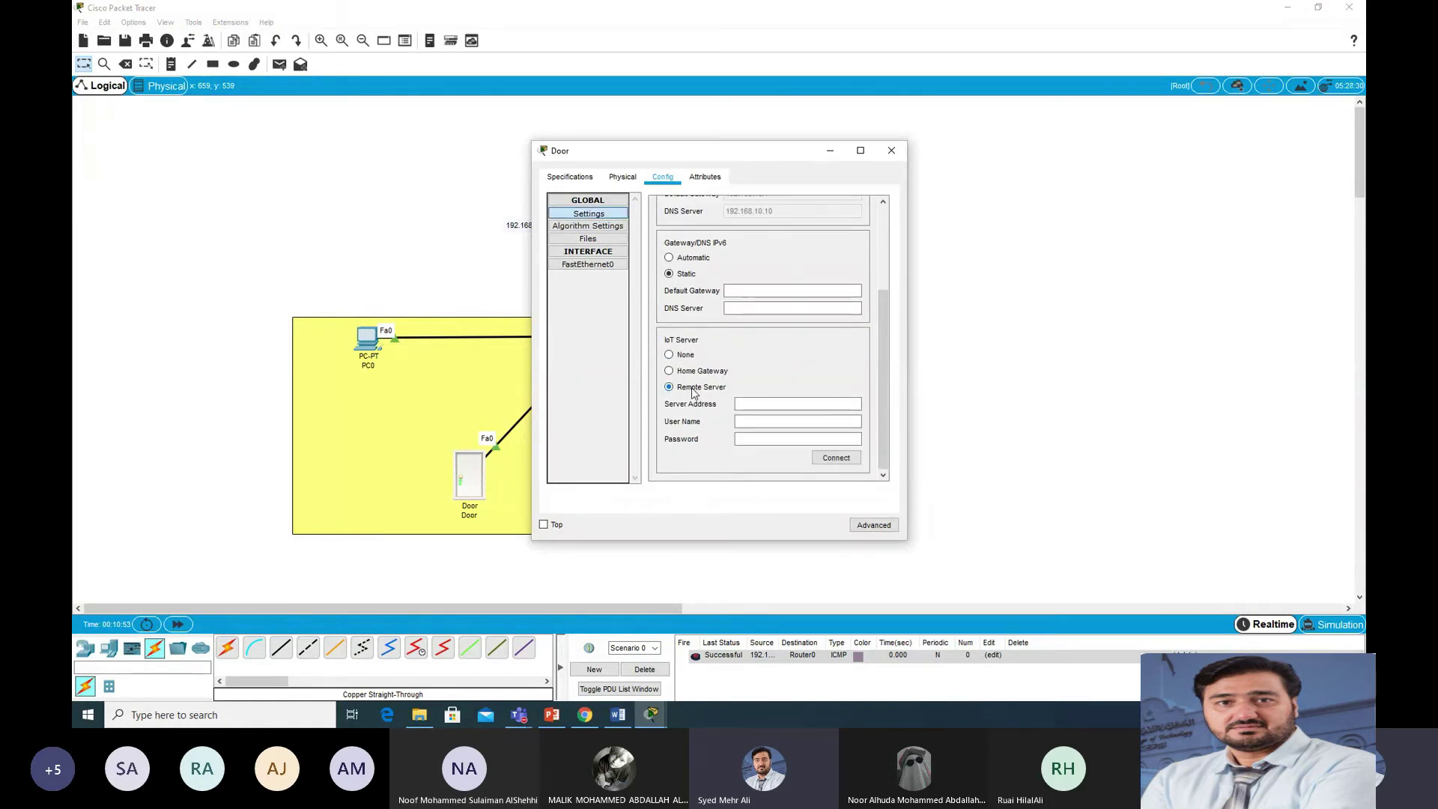
Connect the Door to server 192.168.10.10 with the admin account, then view PC0's device list
left_click(756, 403)
left_click_drag(707, 161, 1070, 159)
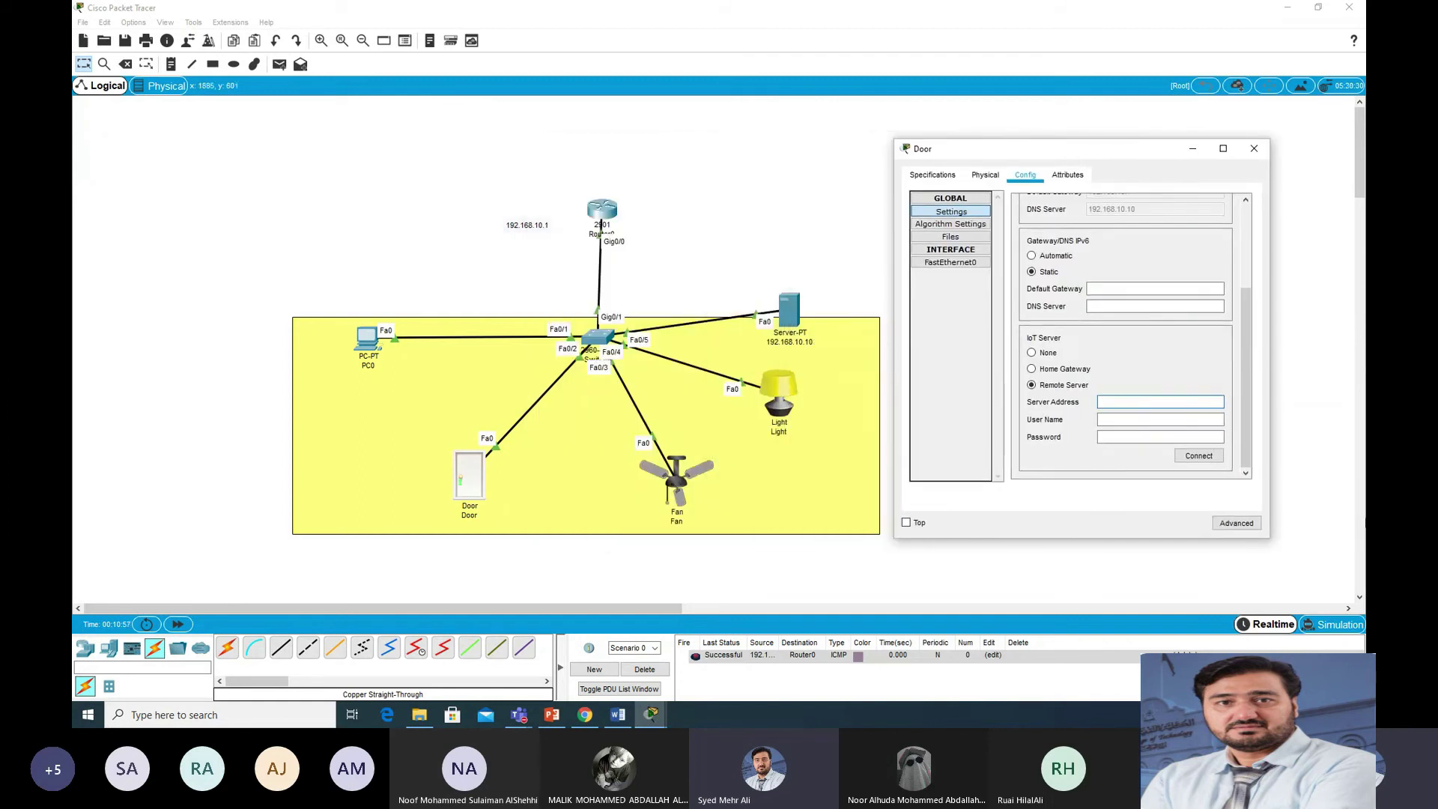
type("192.168.10.10")
left_click(1116, 420)
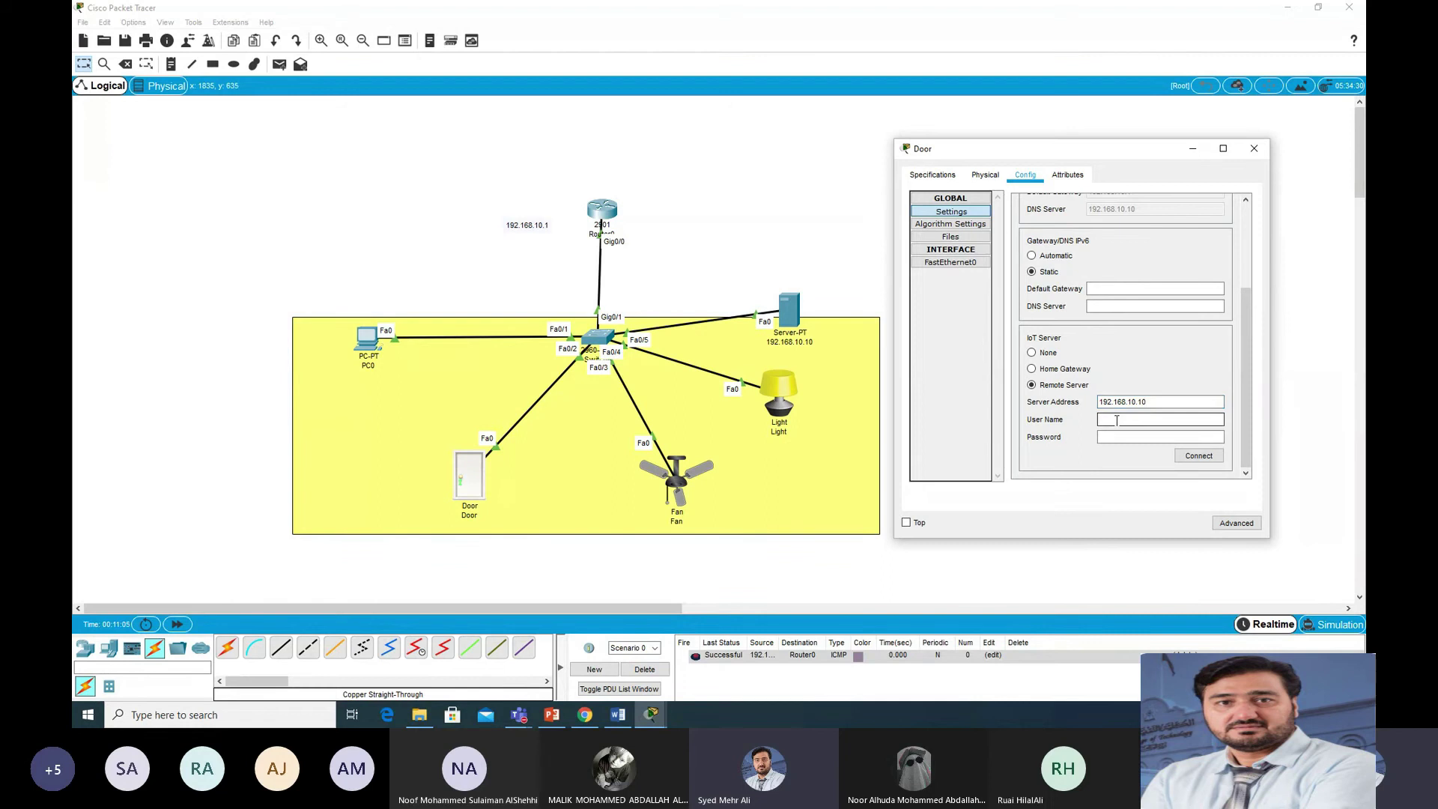
type("admin")
key("Tab")
left_click(1192, 457)
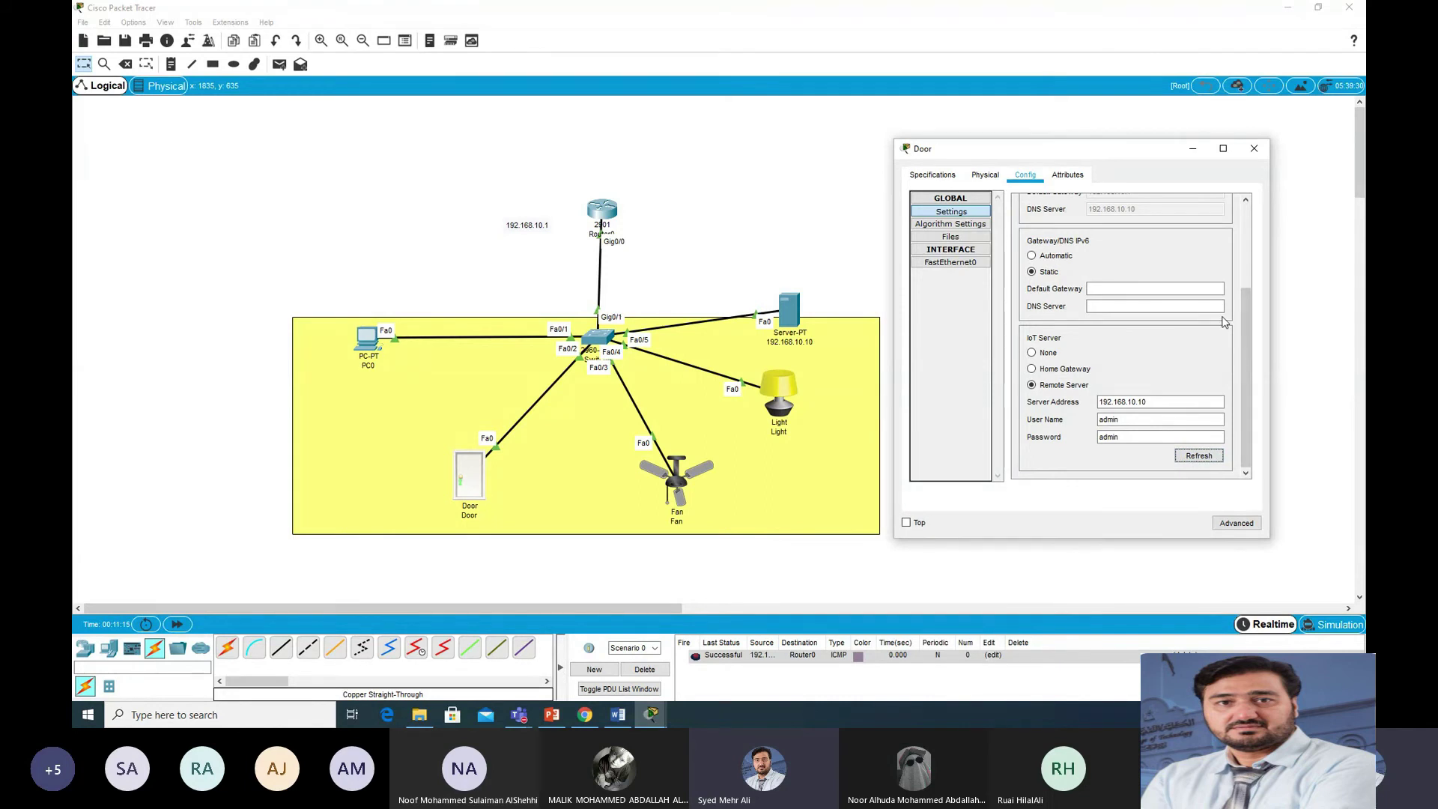
left_click(372, 341)
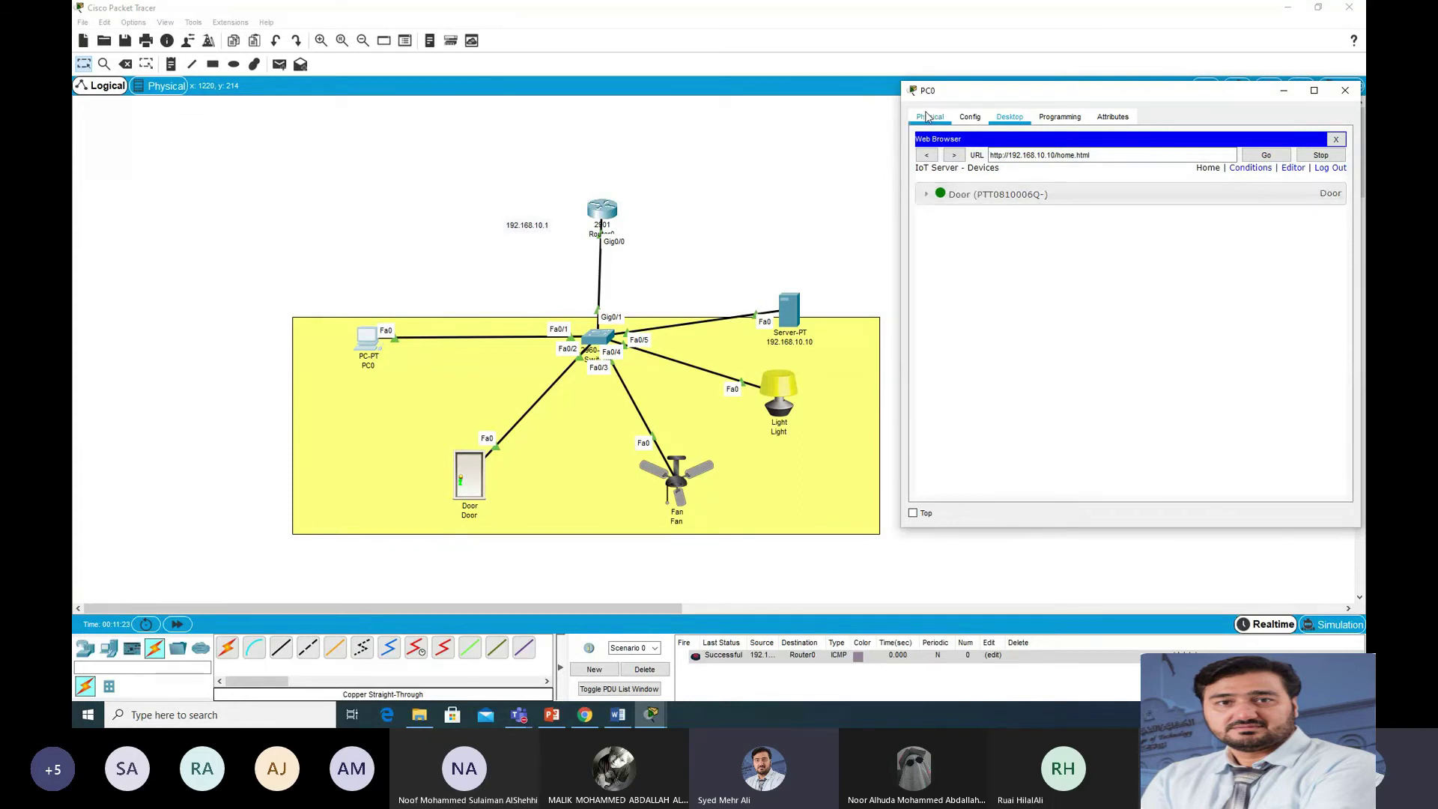
Expand and collapse the Door entry on PC0's IoT server page, then return to the topology
left_click(925, 194)
left_click(926, 195)
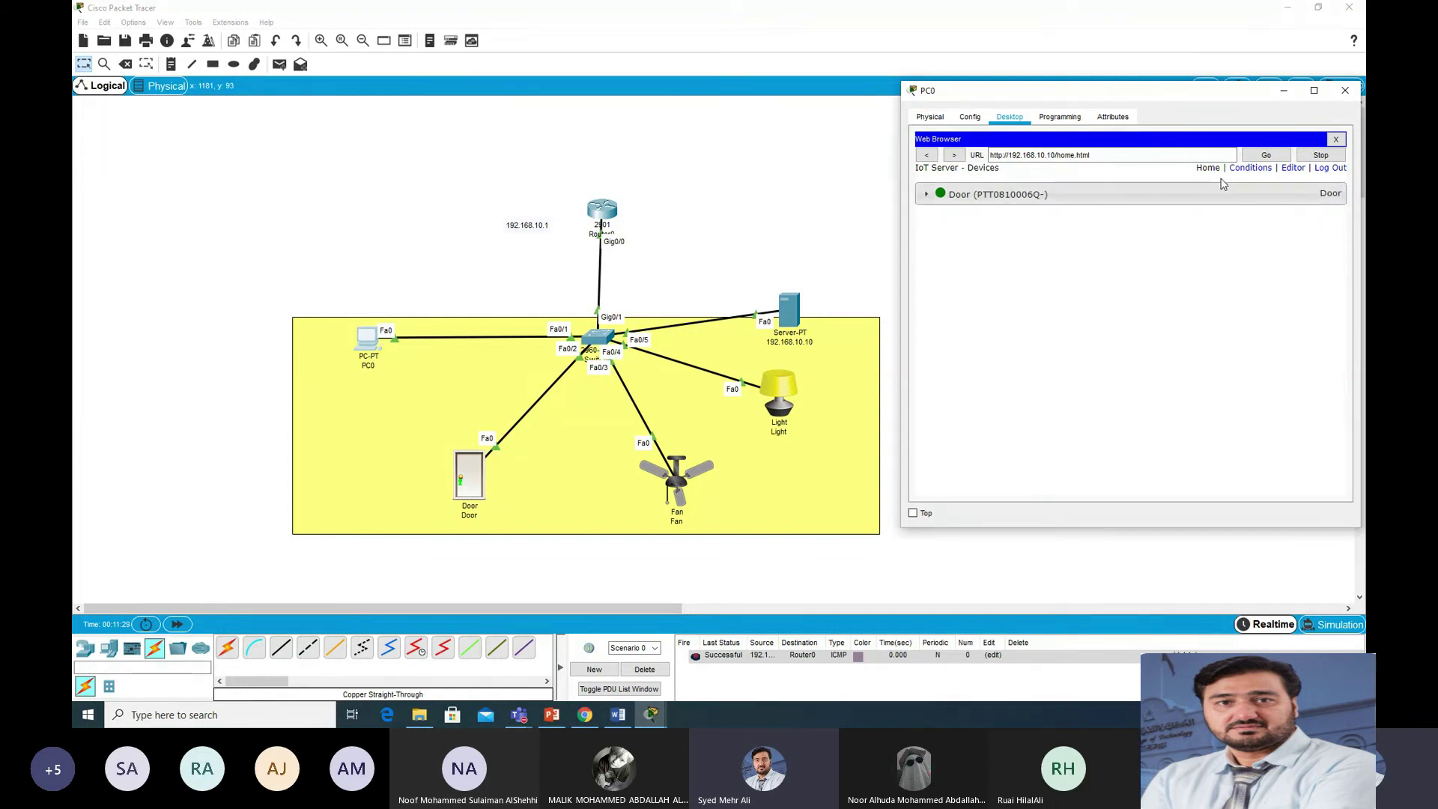
left_click(840, 181)
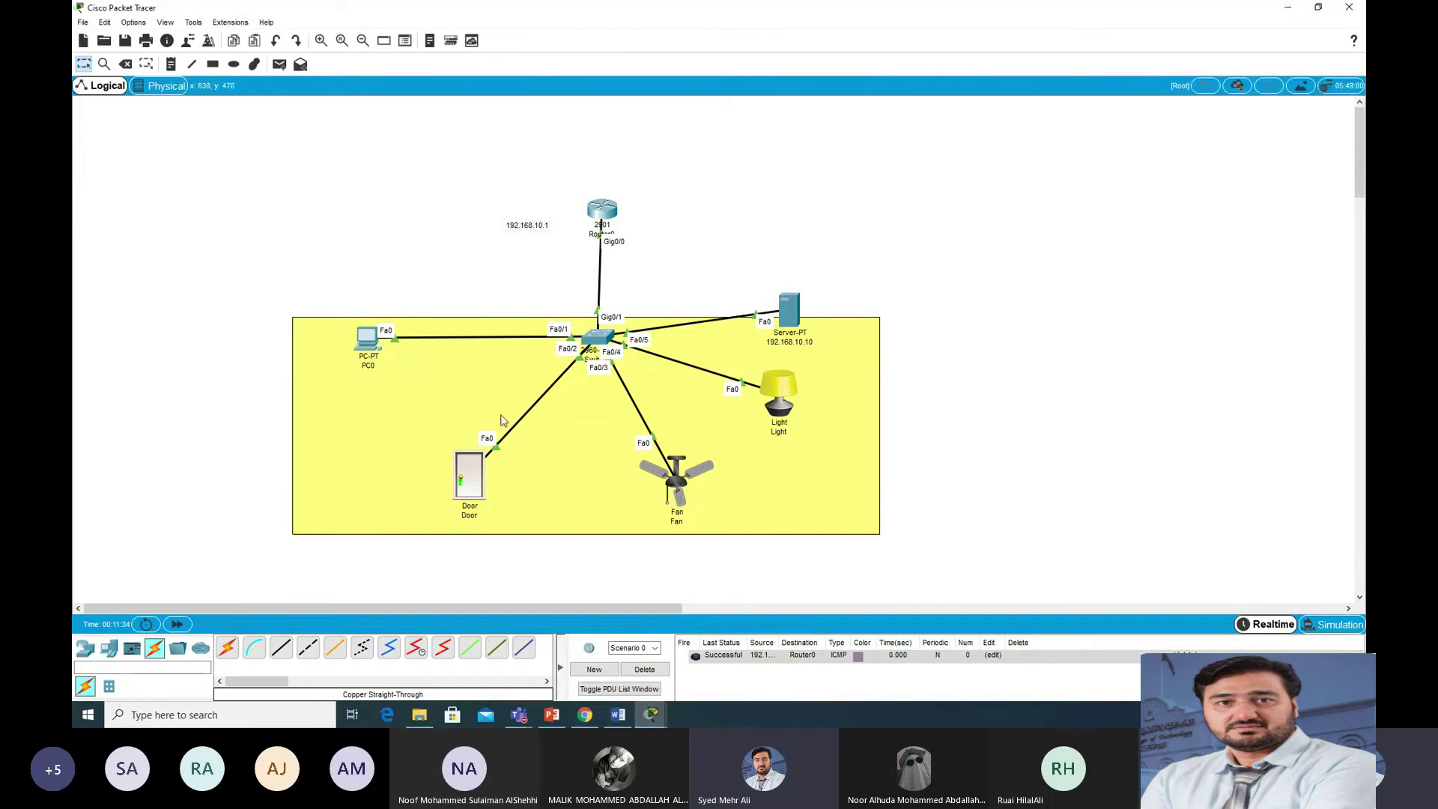
Bring up PC0's IoT device list and open the fan's global settings
left_click(366, 340)
left_click(912, 513)
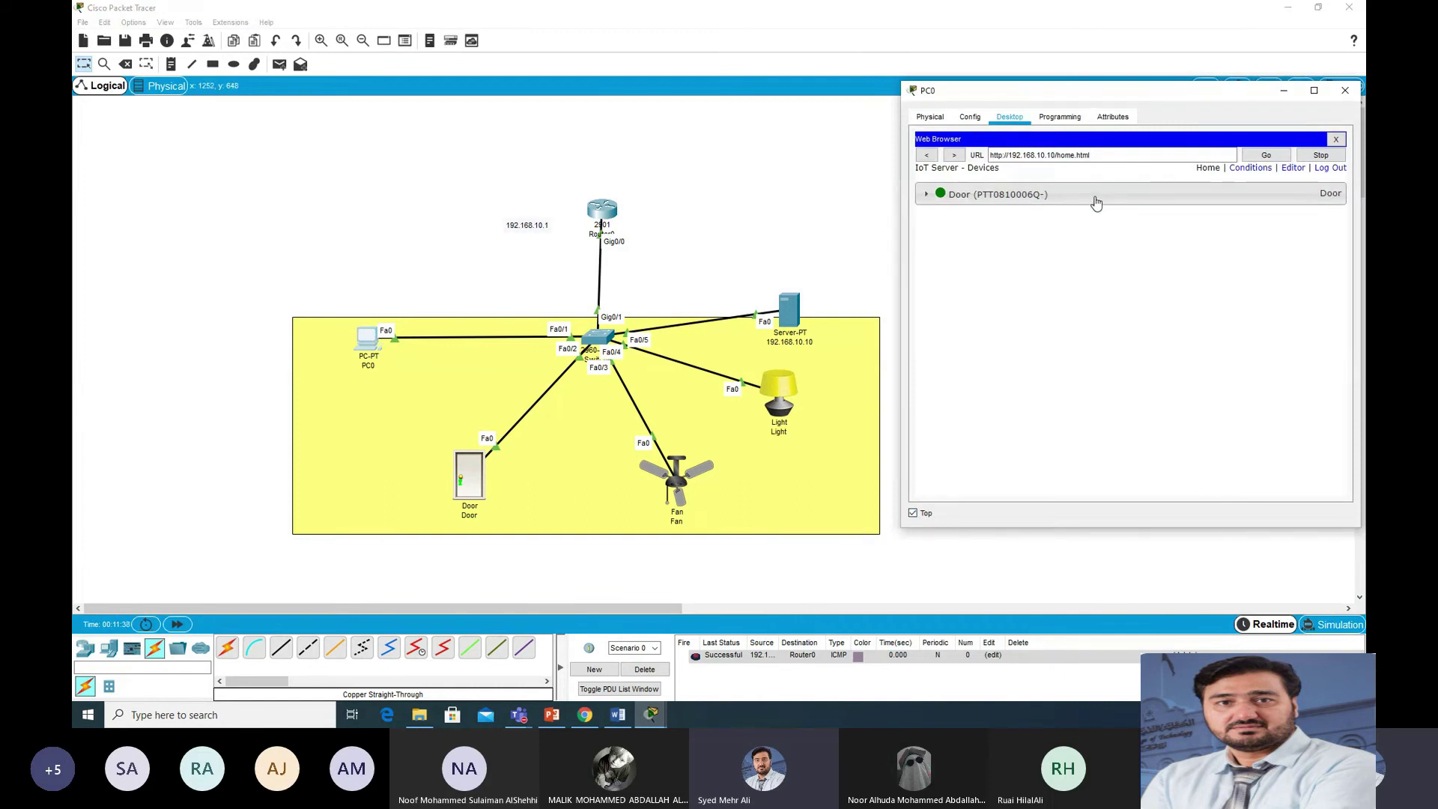
left_click(673, 485)
left_click_drag(671, 146, 361, 133)
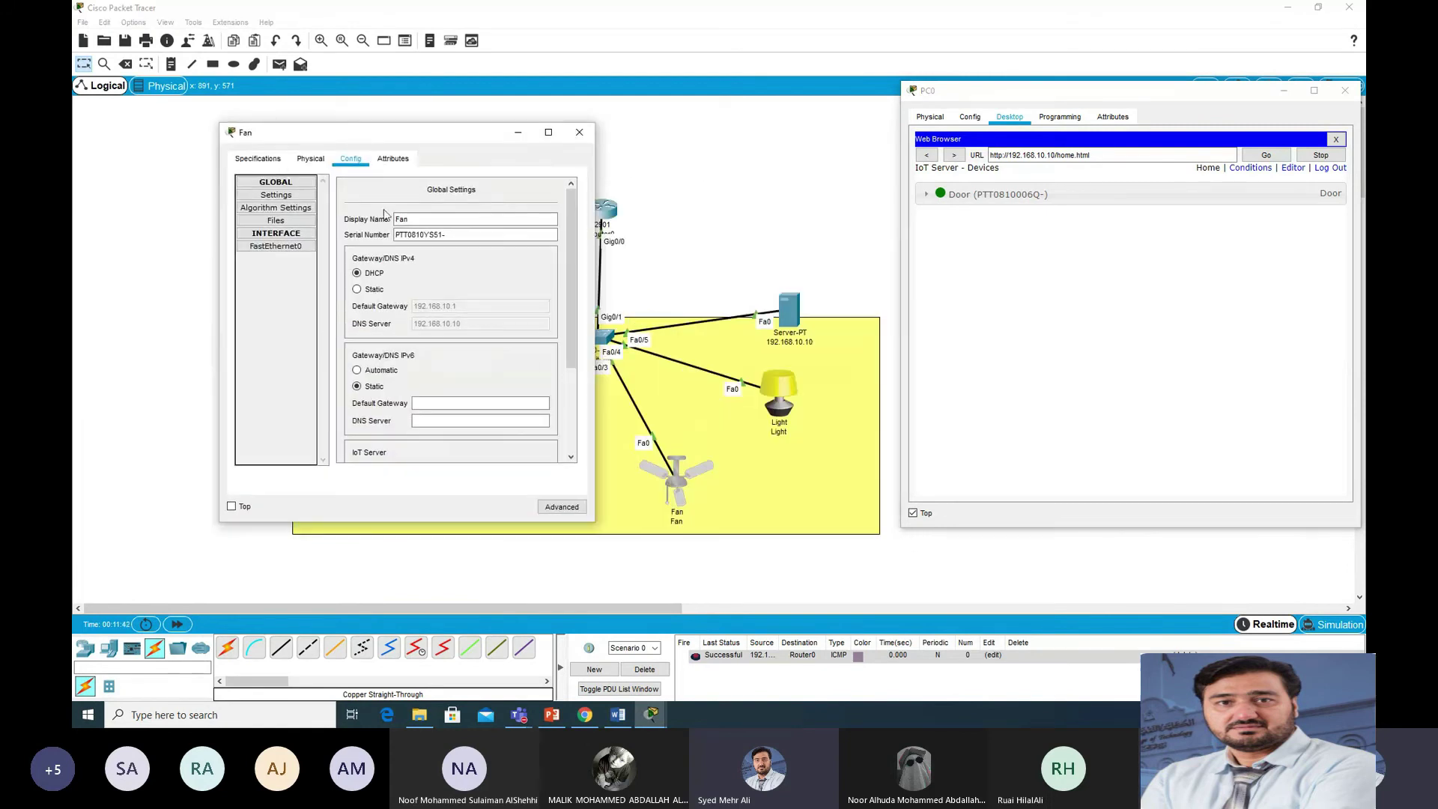
left_click(276, 196)
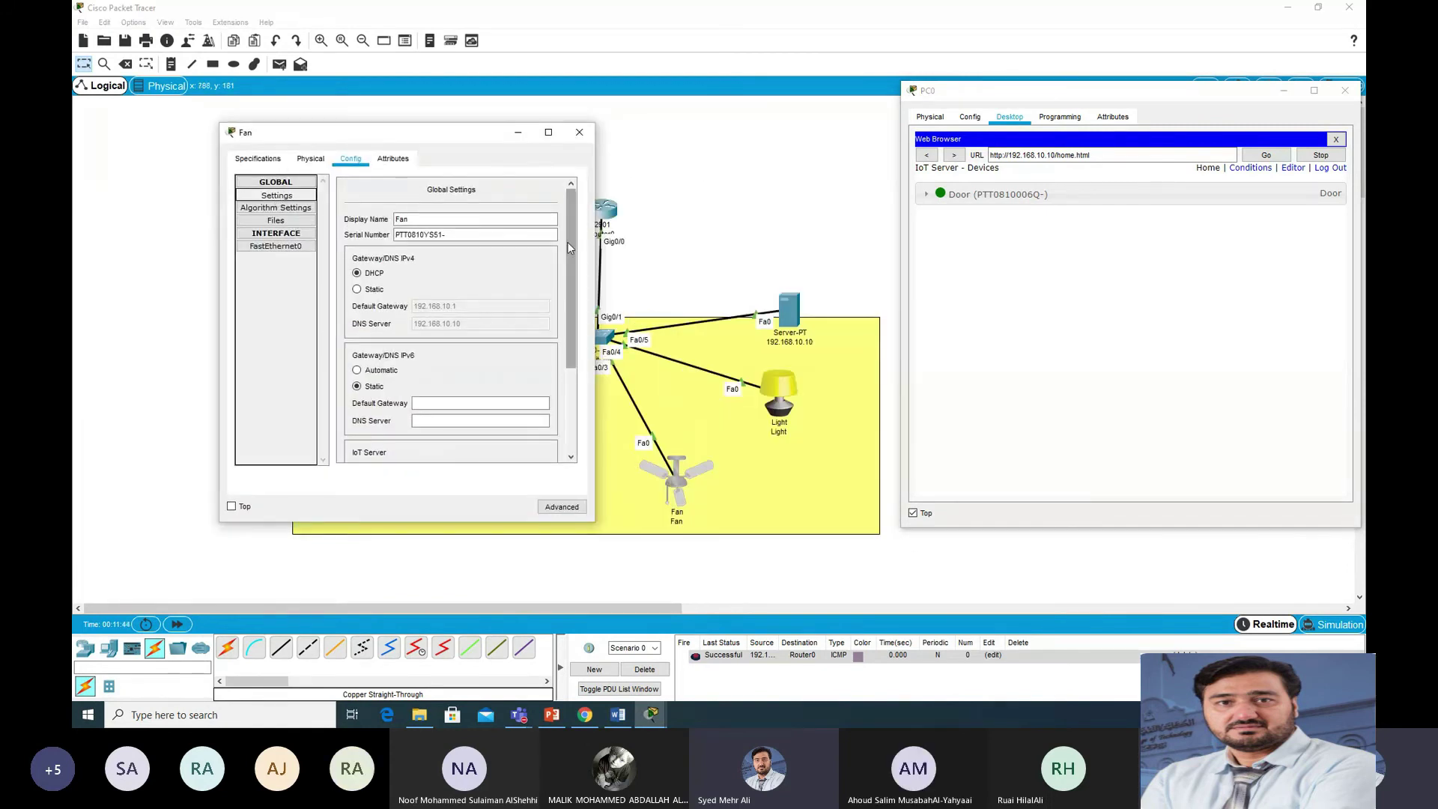
scroll(569, 248, "down", 5)
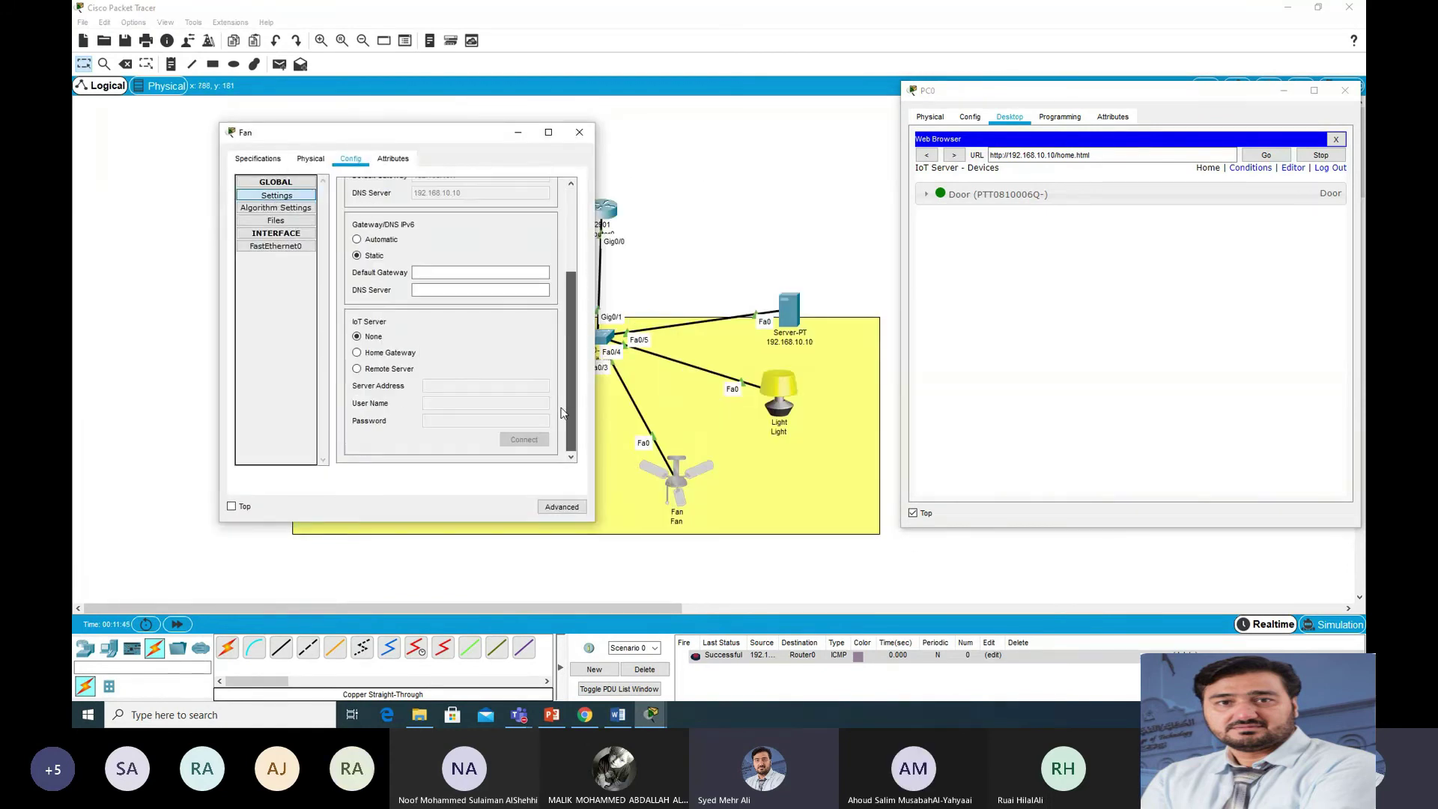
Register the fan with remote server 192.168.10.10 using the server login credentials
left_click(392, 370)
left_click(451, 387)
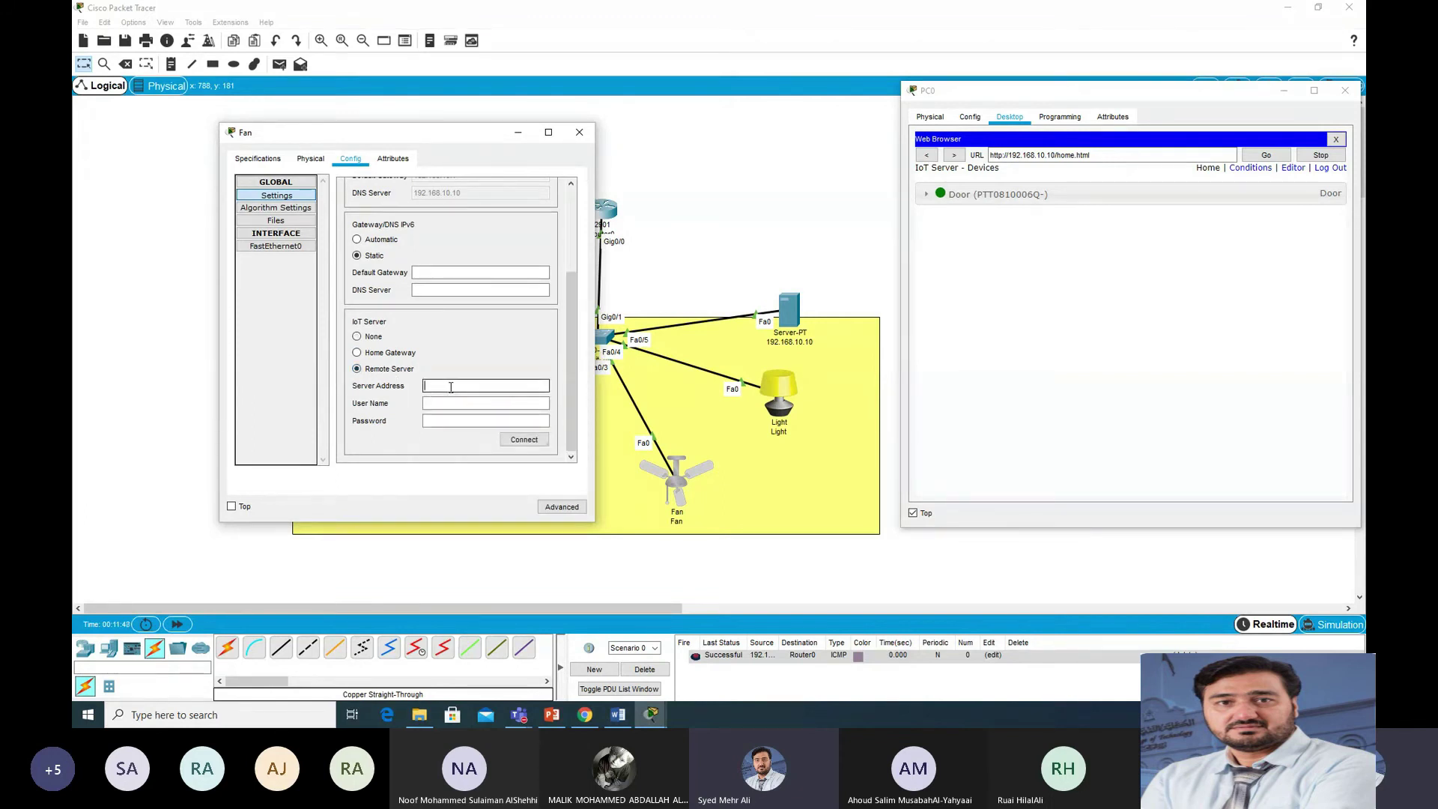
left_click(471, 390)
type("192.168.10.10")
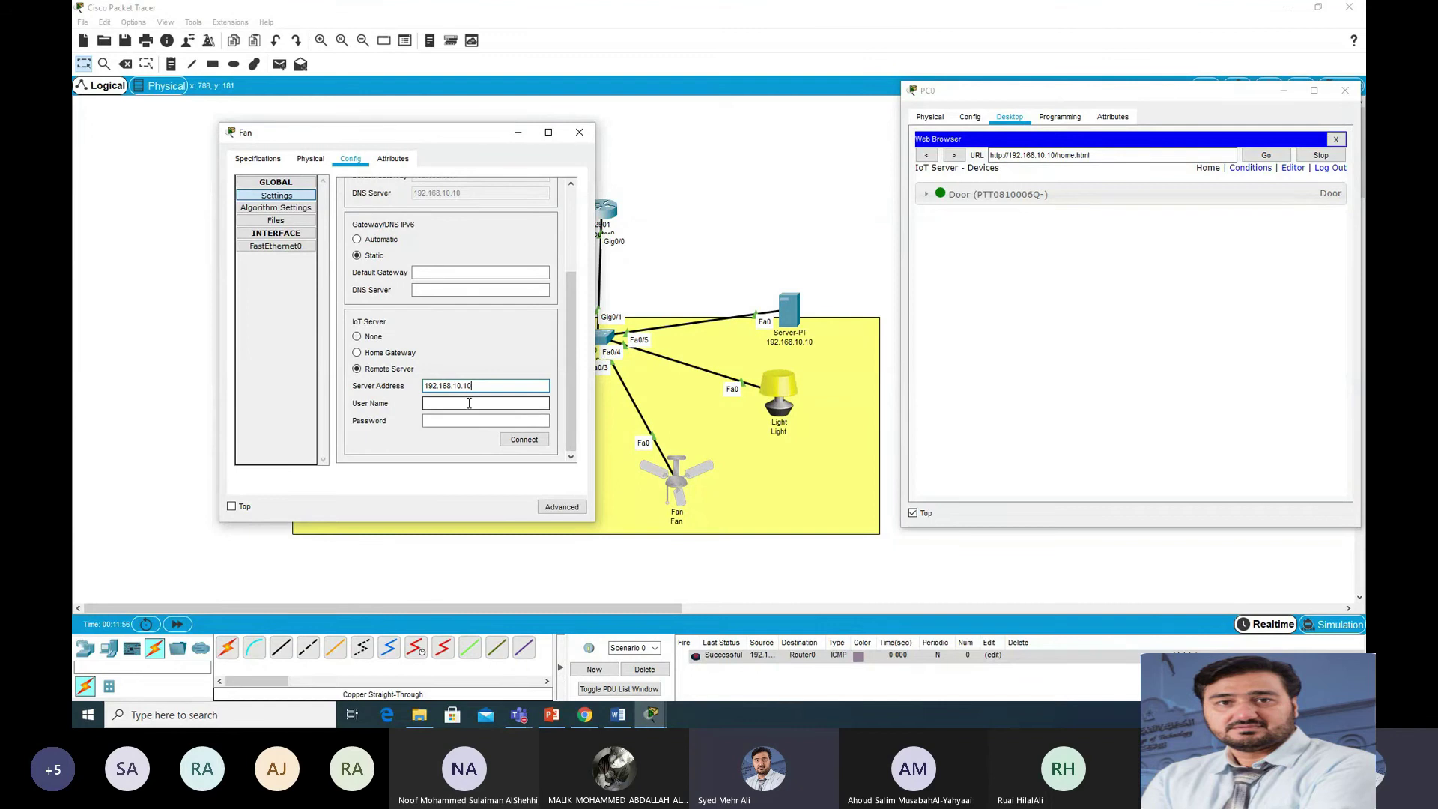
left_click(471, 402)
type("admin")
key("Tab")
type("admin")
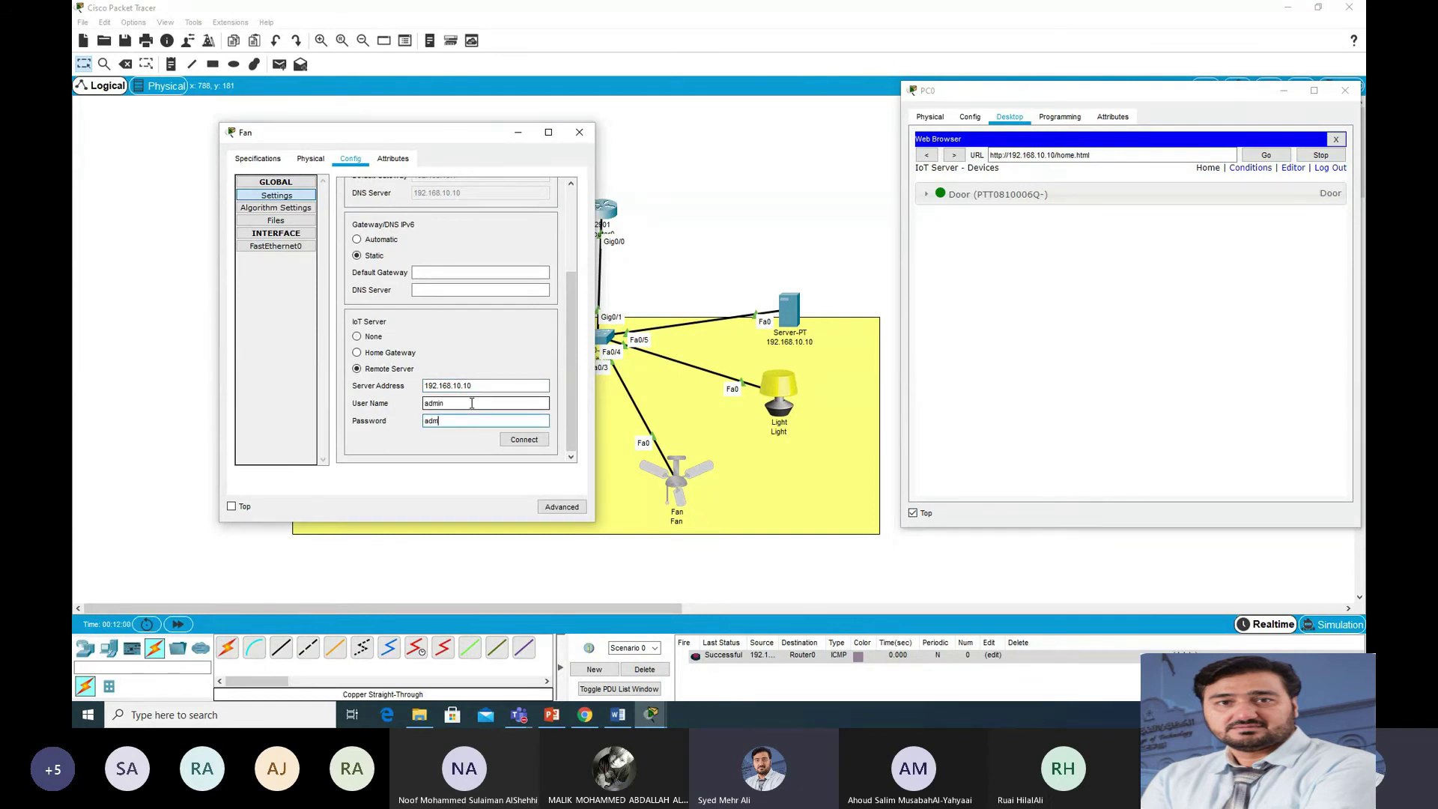
left_click(534, 441)
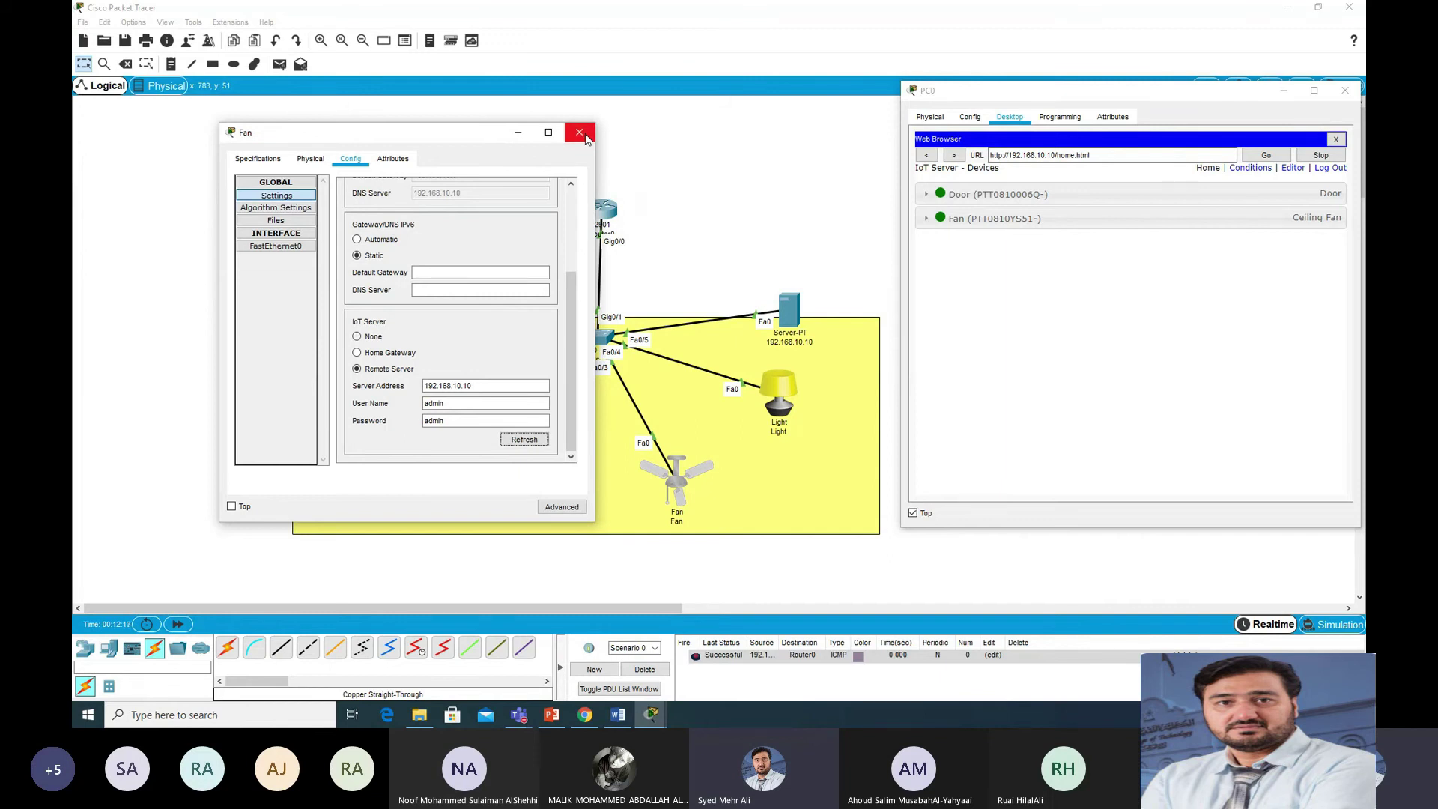
left_click(585, 135)
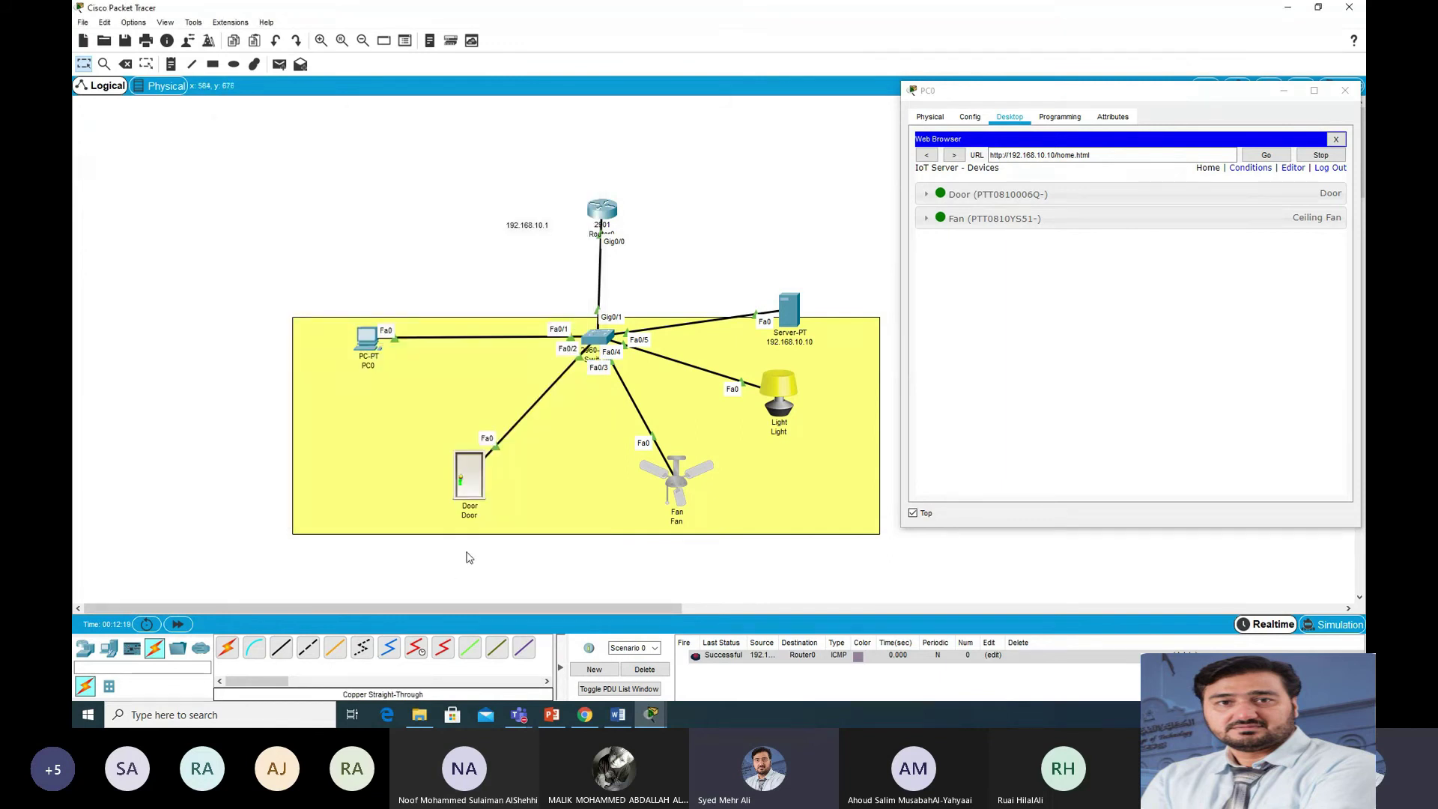
Open the light's configuration settings and move the window into view
left_click(784, 389)
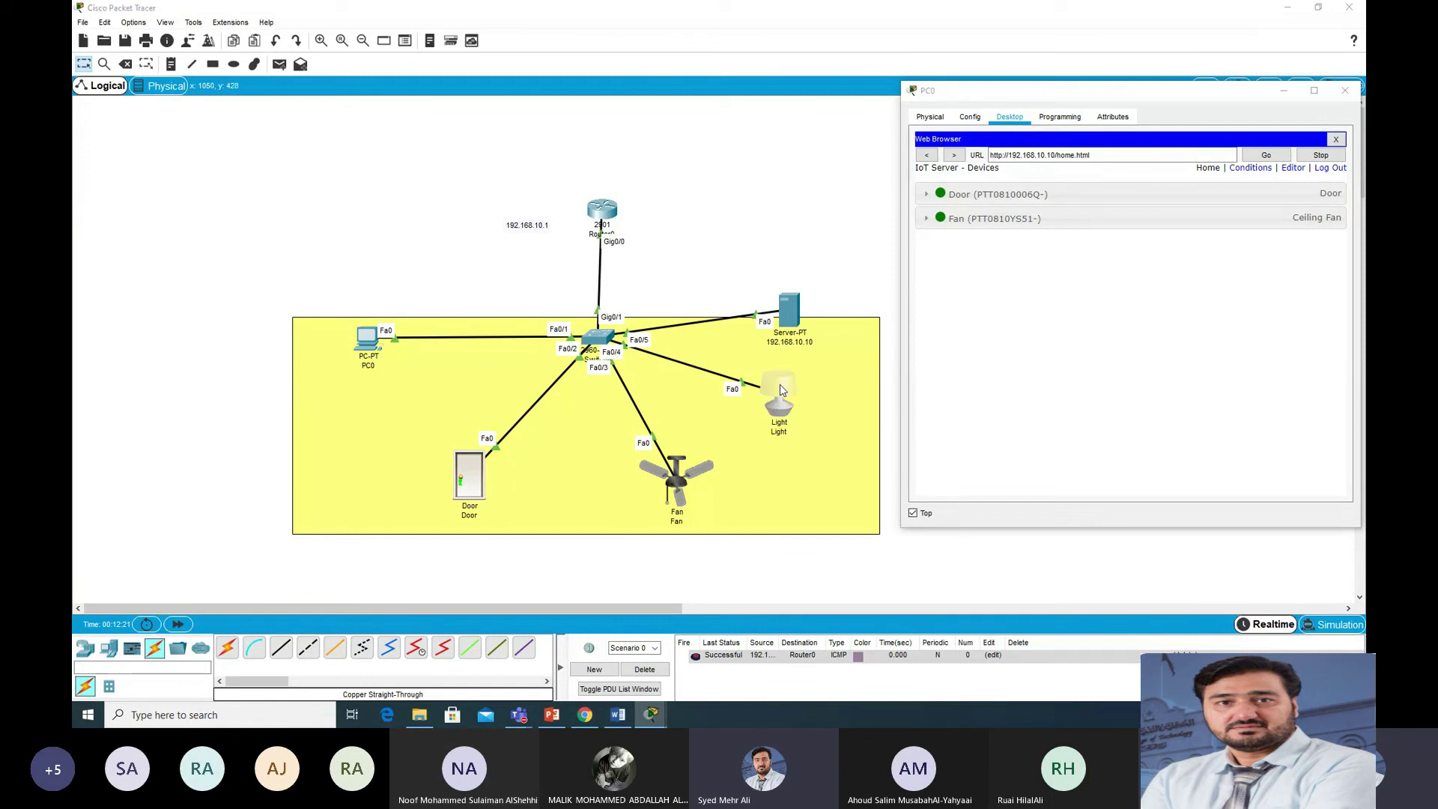
left_click_drag(682, 153, 282, 115)
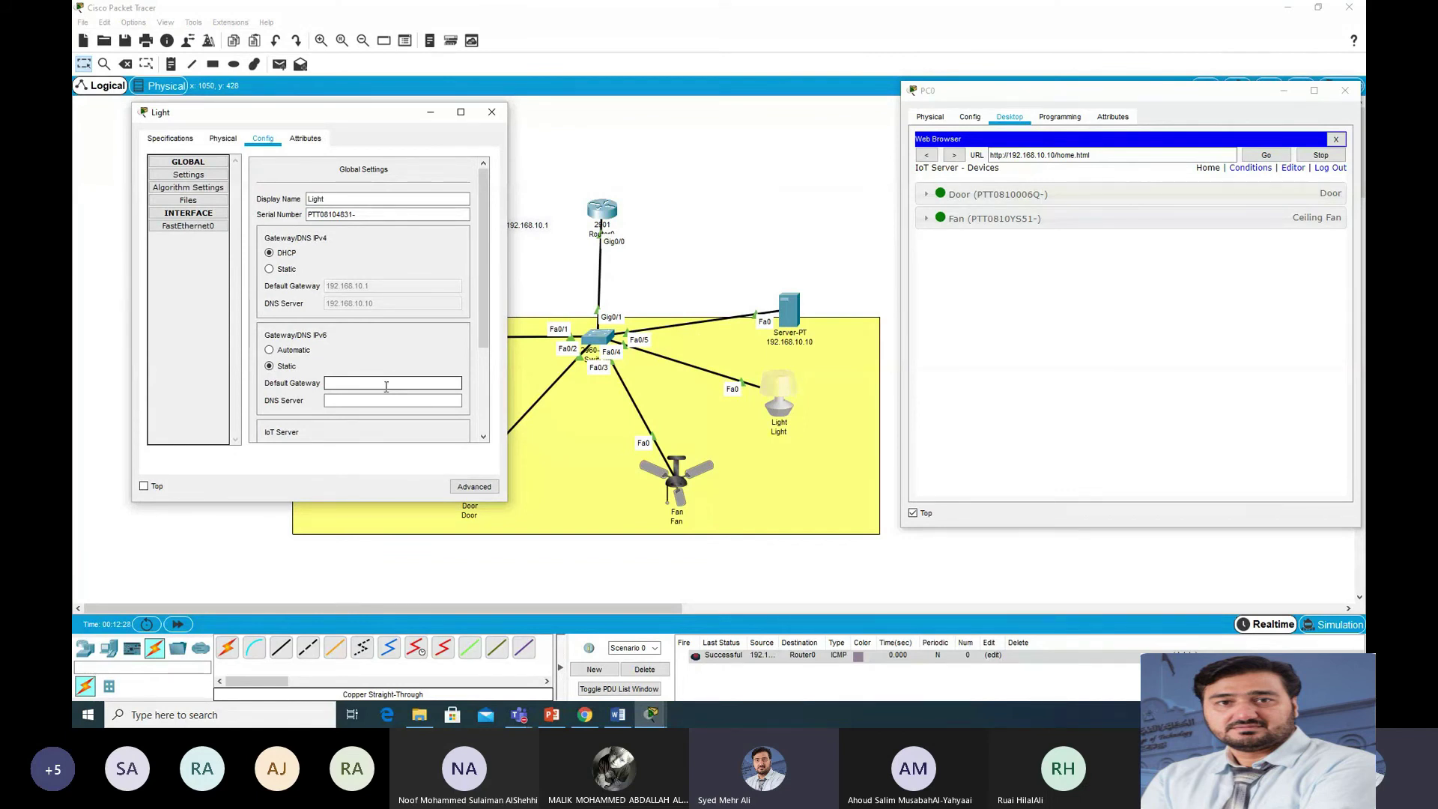
left_click_drag(479, 322, 478, 408)
Connect the light to remote server 192.168.10.10 using the server login credentials
left_click(283, 358)
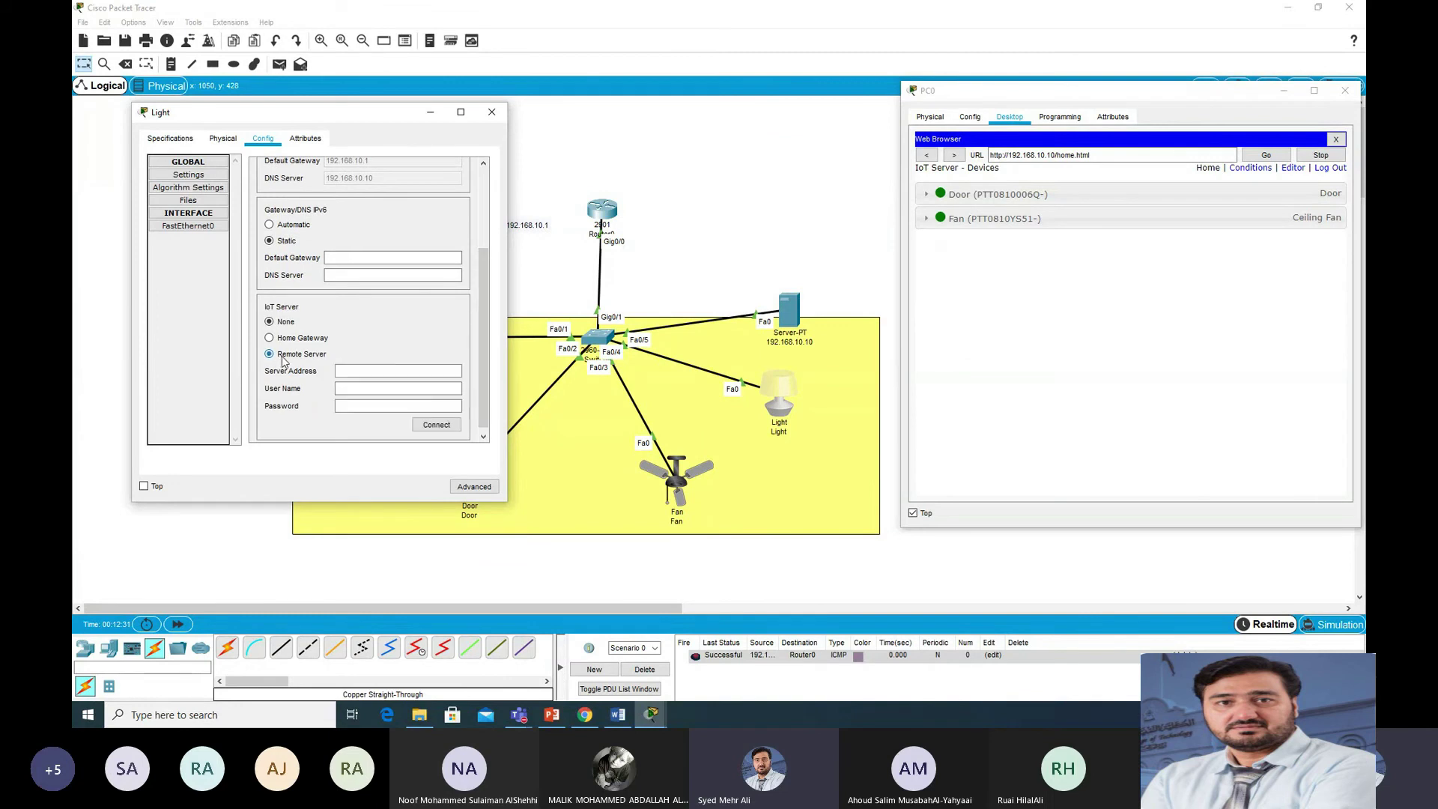
left_click(360, 371)
type("192.168.1")
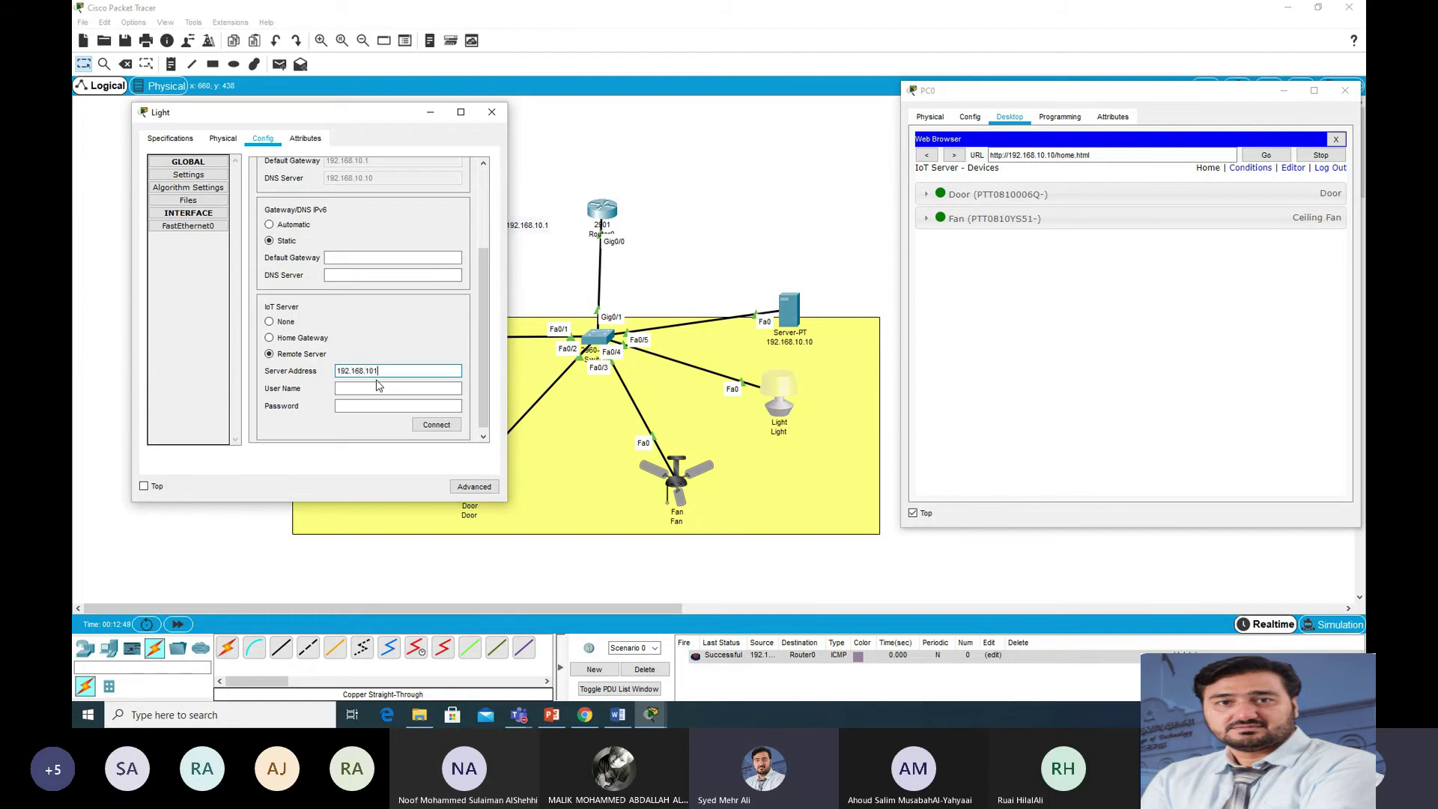
type("0.10")
left_click(372, 389)
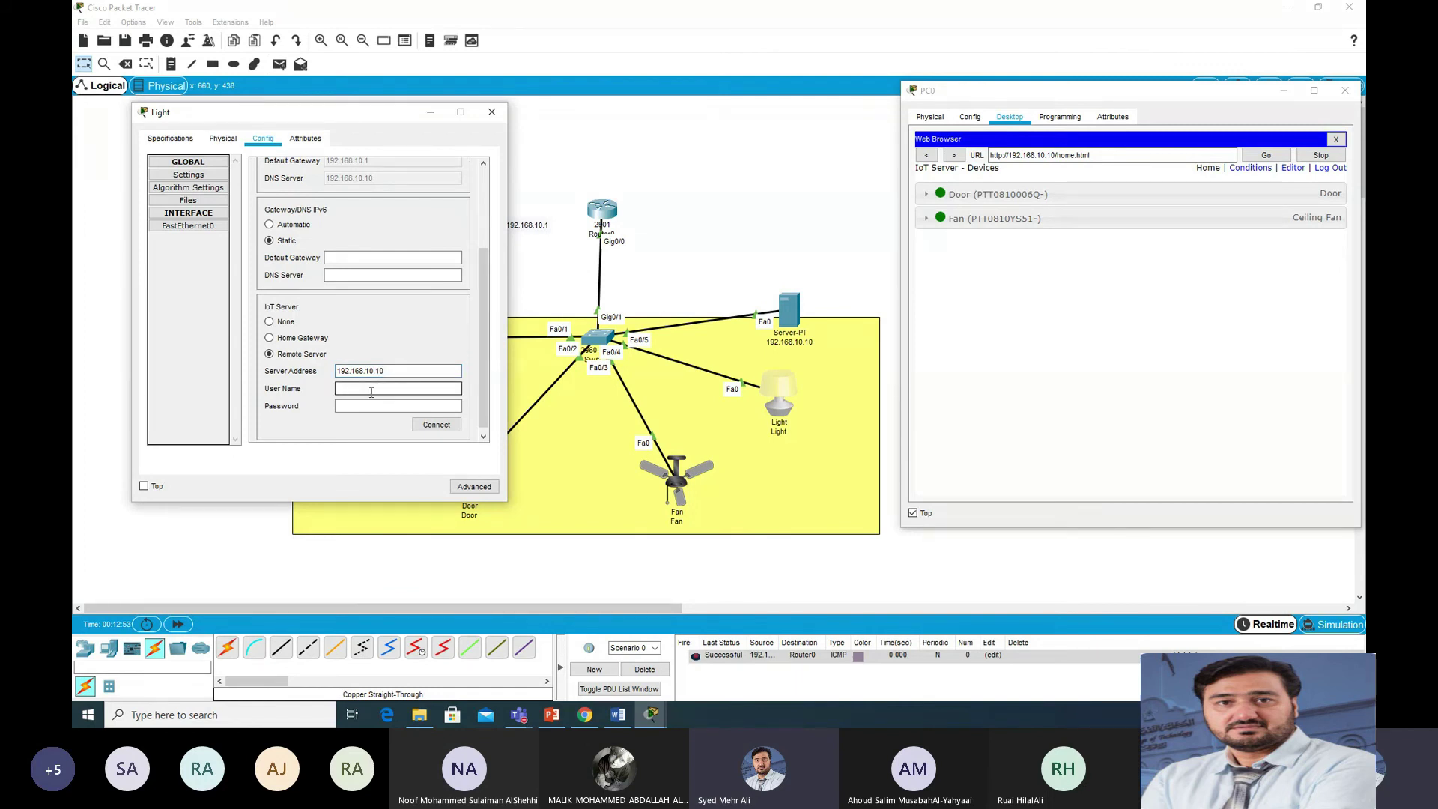
type("admin")
key("Tab")
type("adm")
left_click(424, 428)
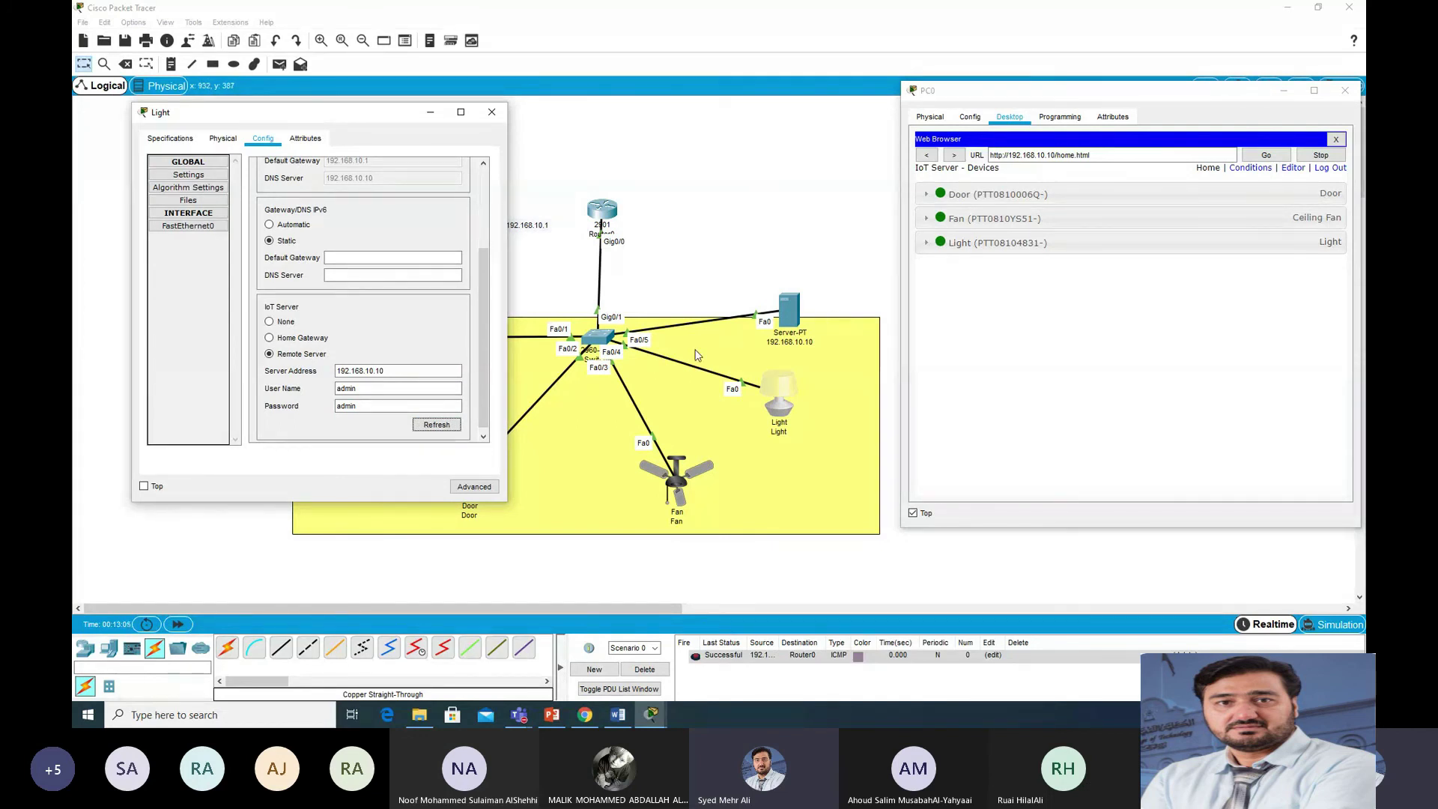
left_click(492, 112)
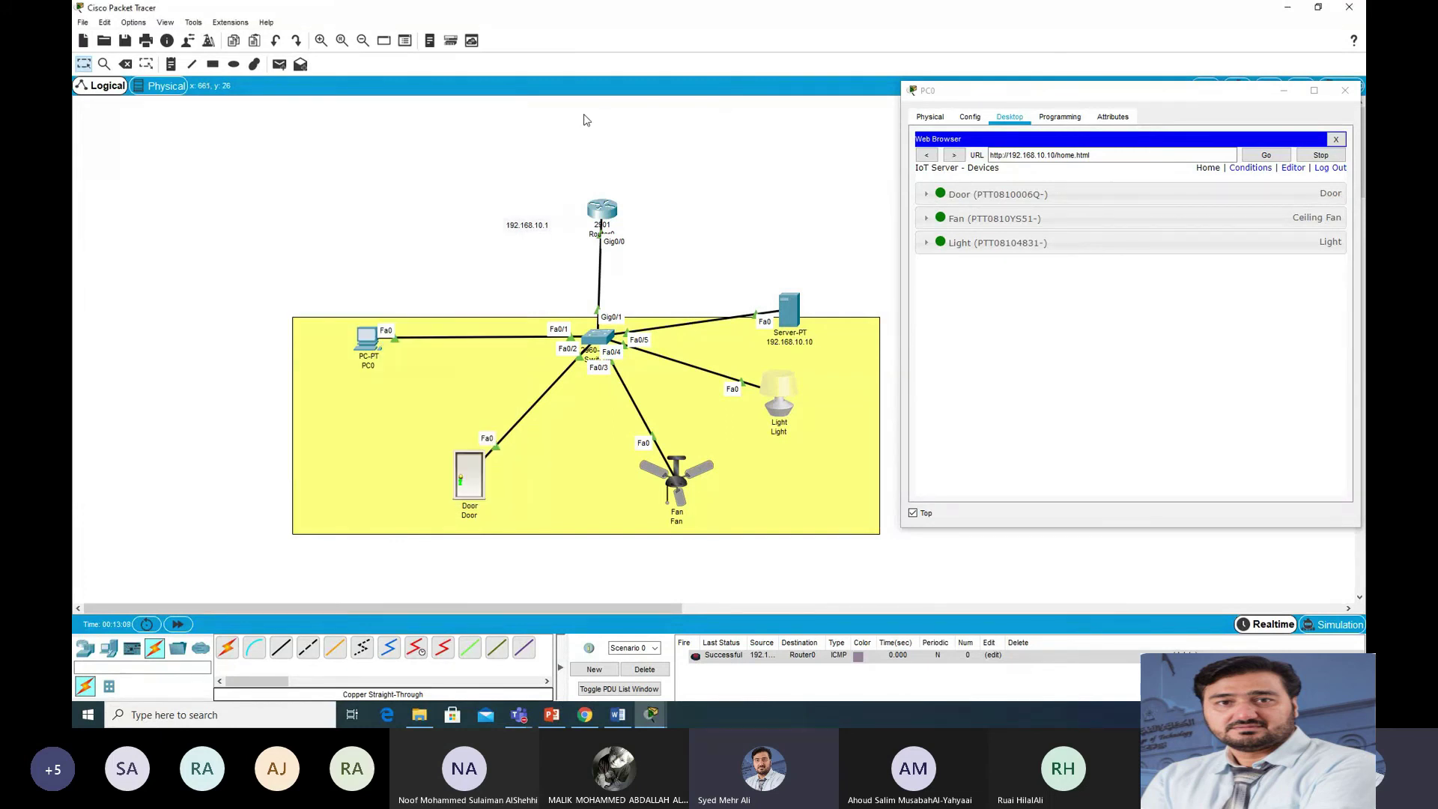
Start a new IoT server rule named Door-Open on the Conditions page
left_click_drag(1058, 116, 1024, 89)
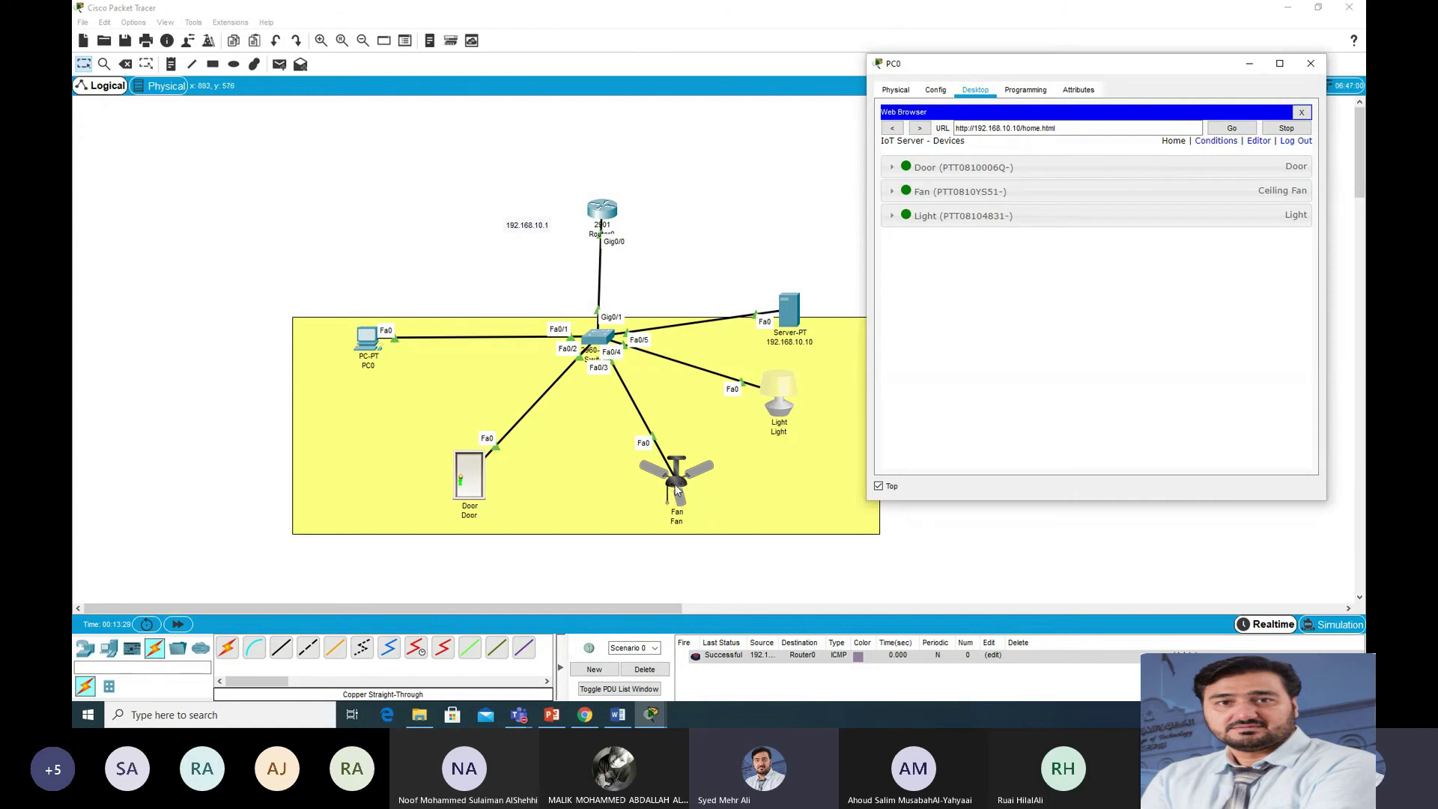
left_click(1216, 140)
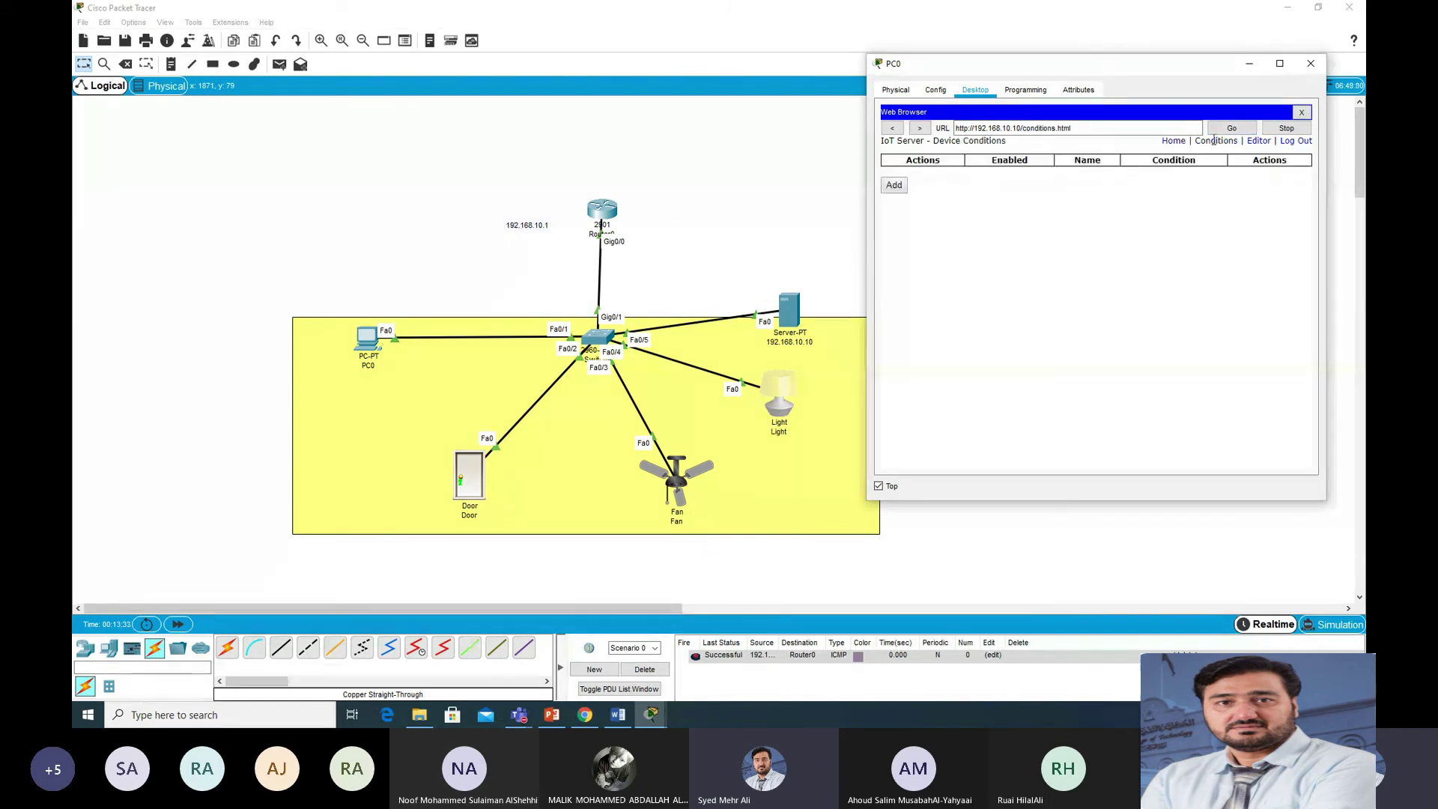
left_click(893, 185)
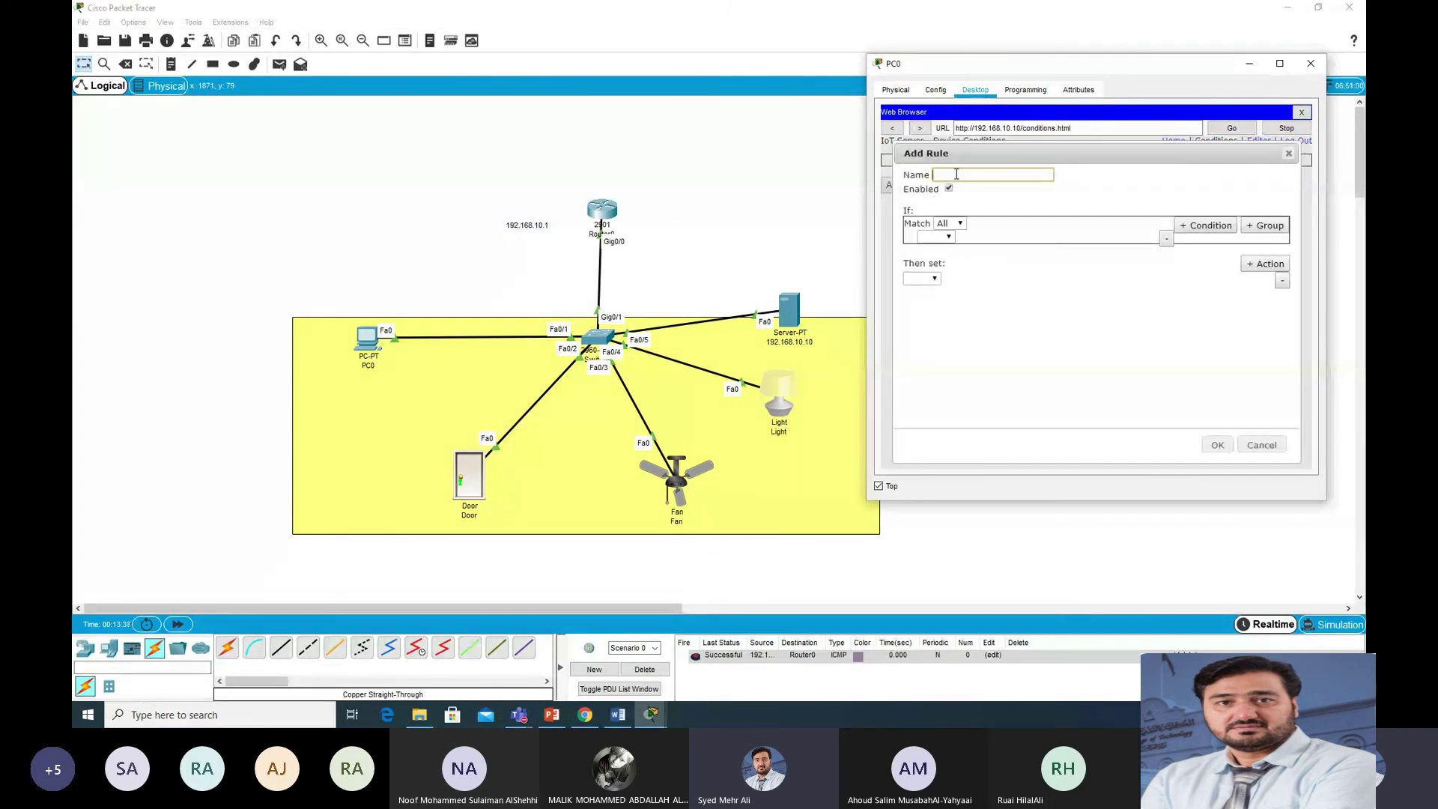
type("Door")
type(" open")
key("BackSpace")
type("Open")
left_click_drag(987, 176, 933, 175)
left_click(1004, 175)
Set the rule's condition to Door Open and its first action to Fan Status High
left_click(949, 238)
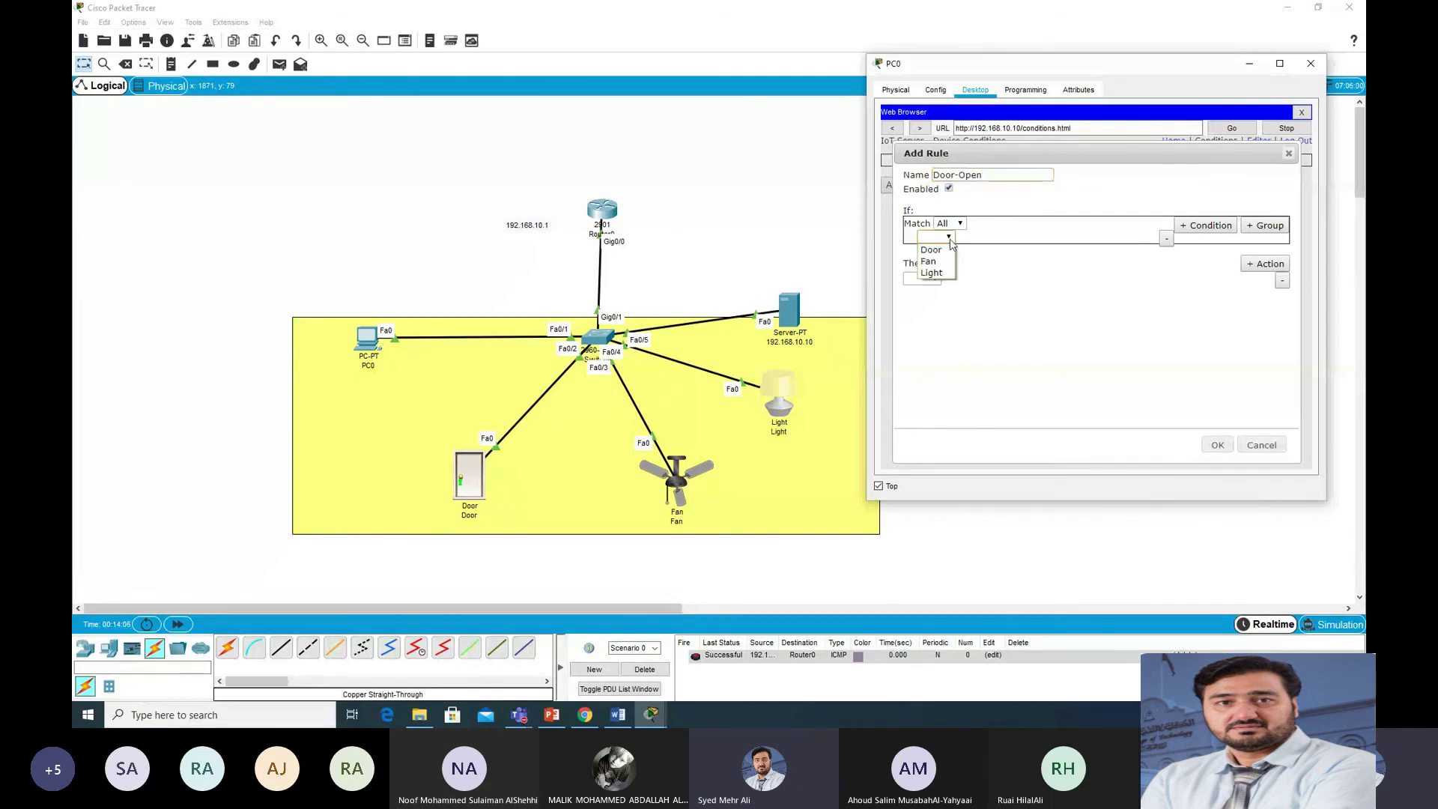
left_click(932, 250)
left_click(971, 238)
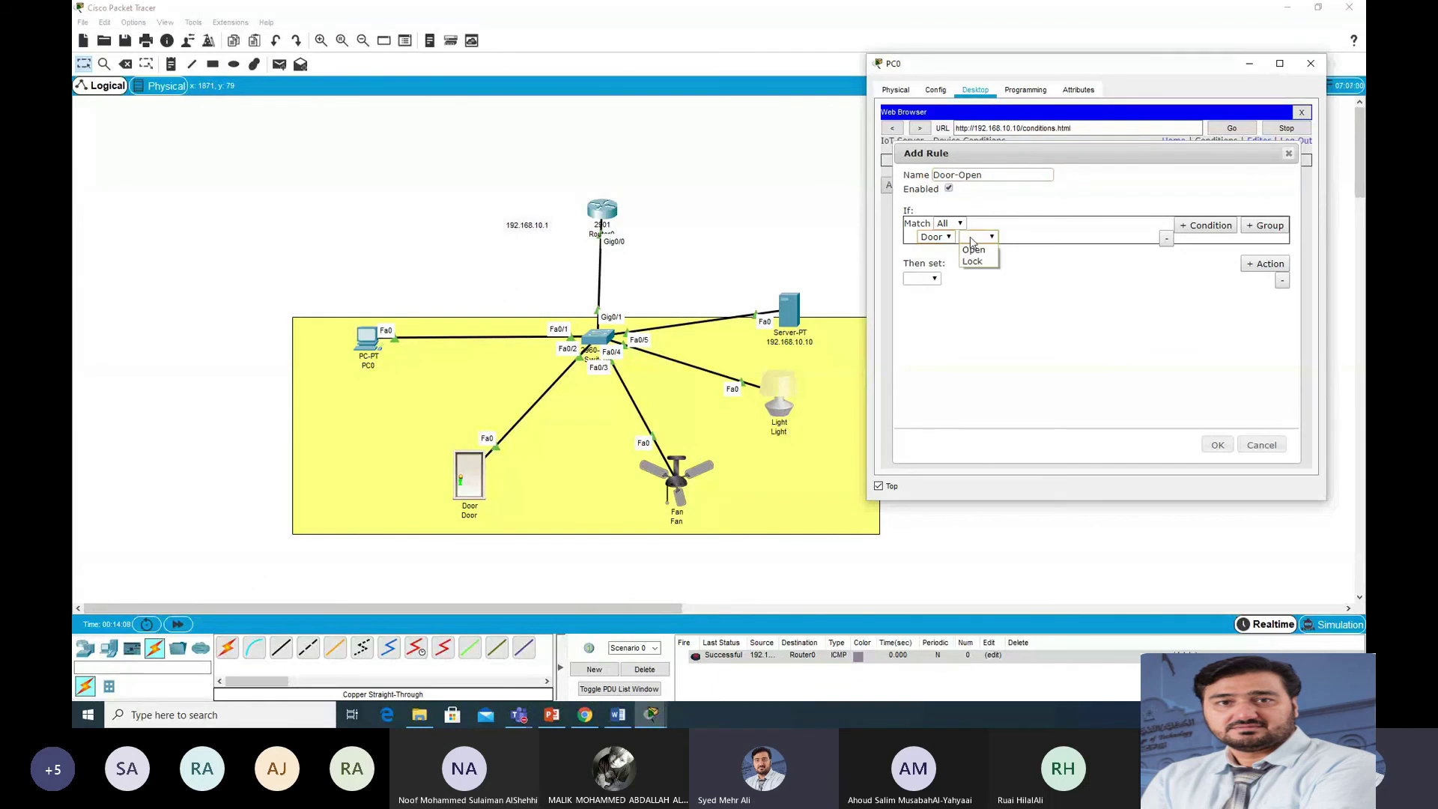
left_click(974, 249)
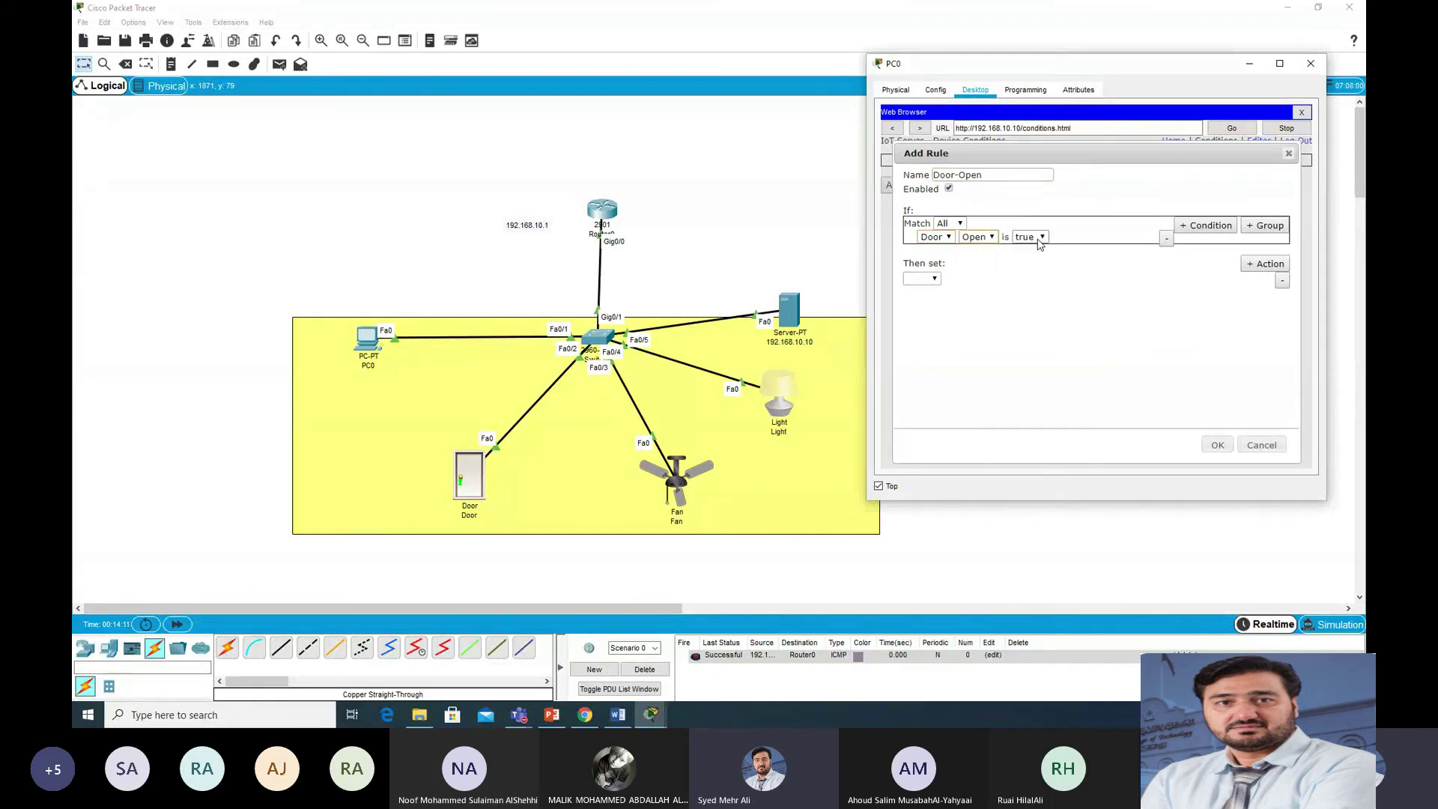
left_click(929, 280)
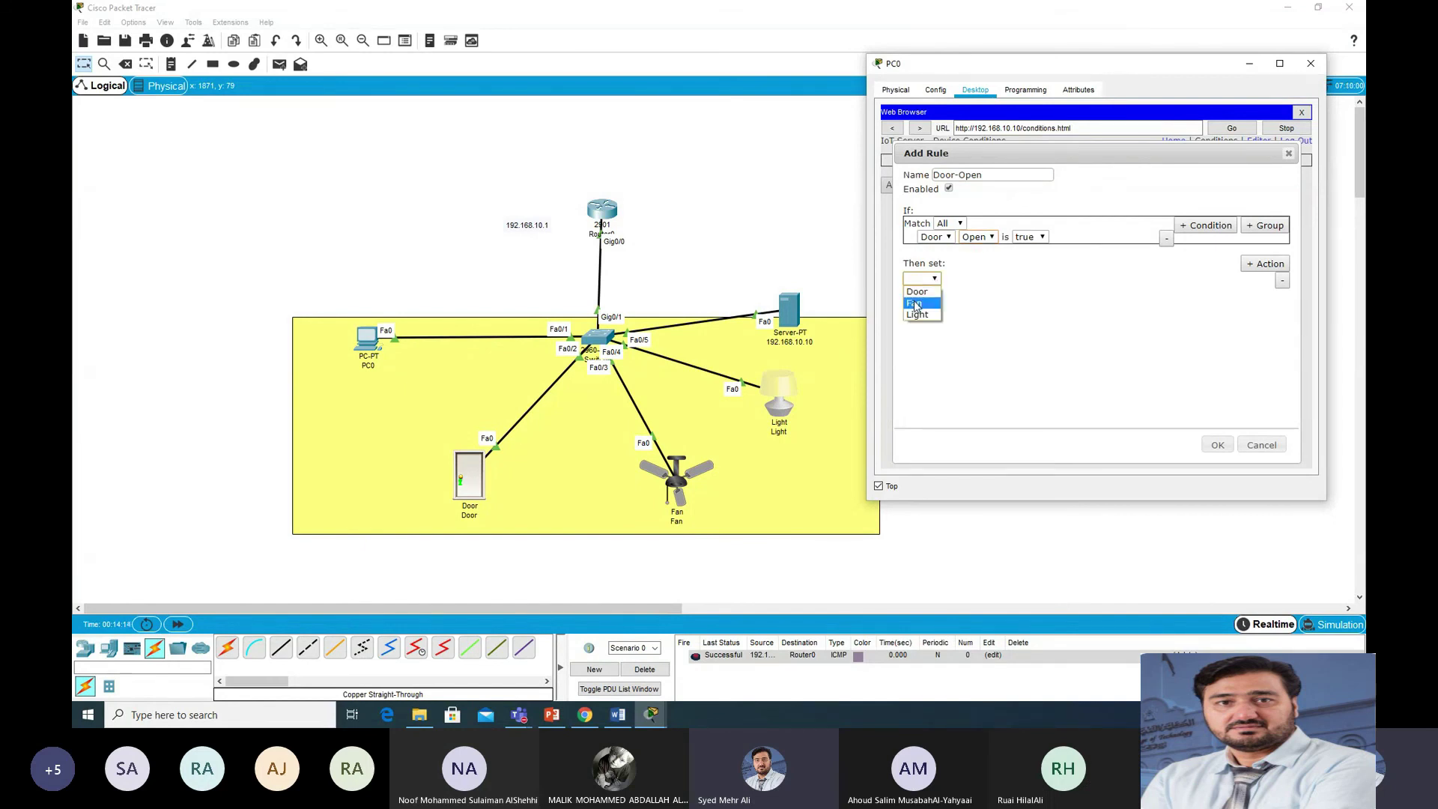
left_click(914, 304)
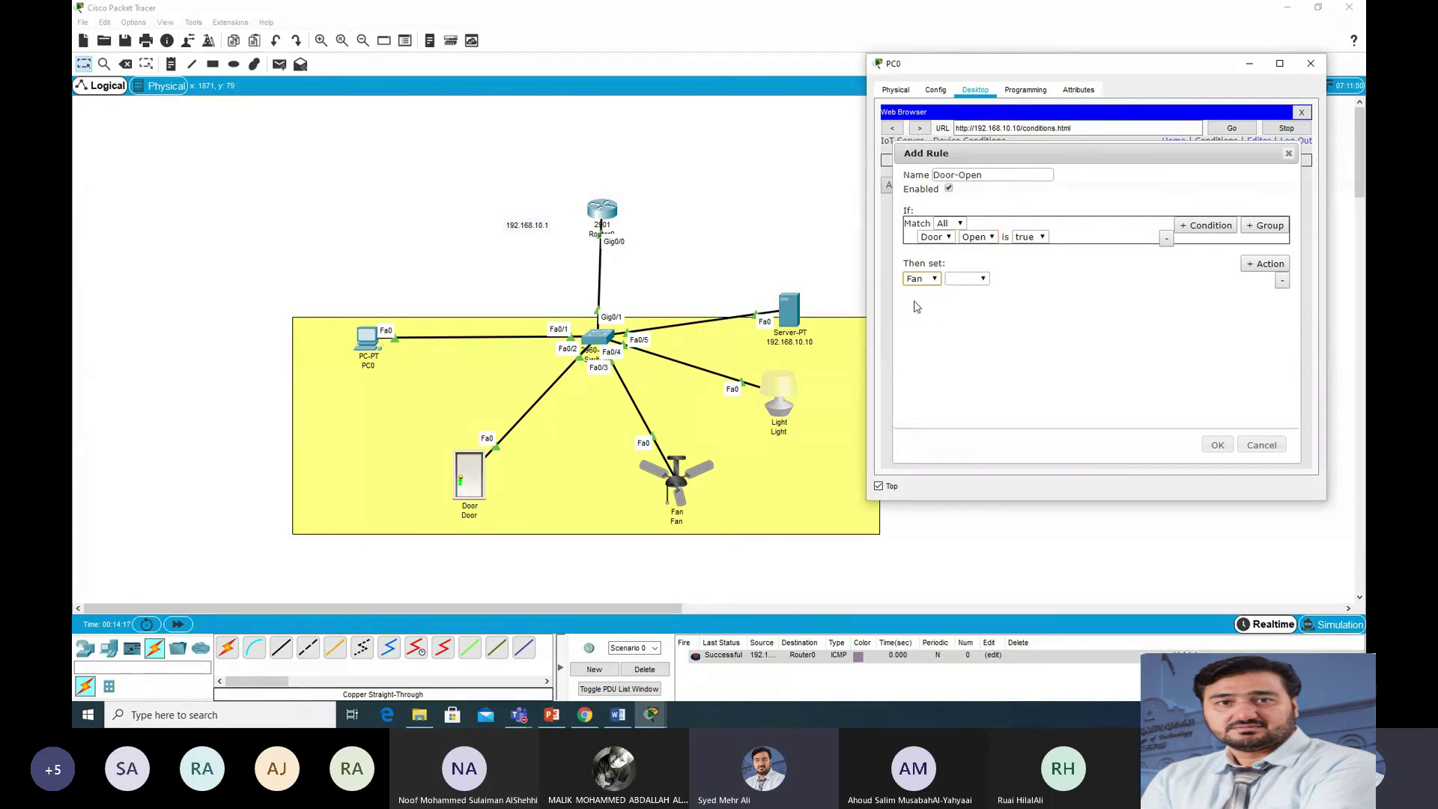
left_click(966, 279)
left_click(962, 292)
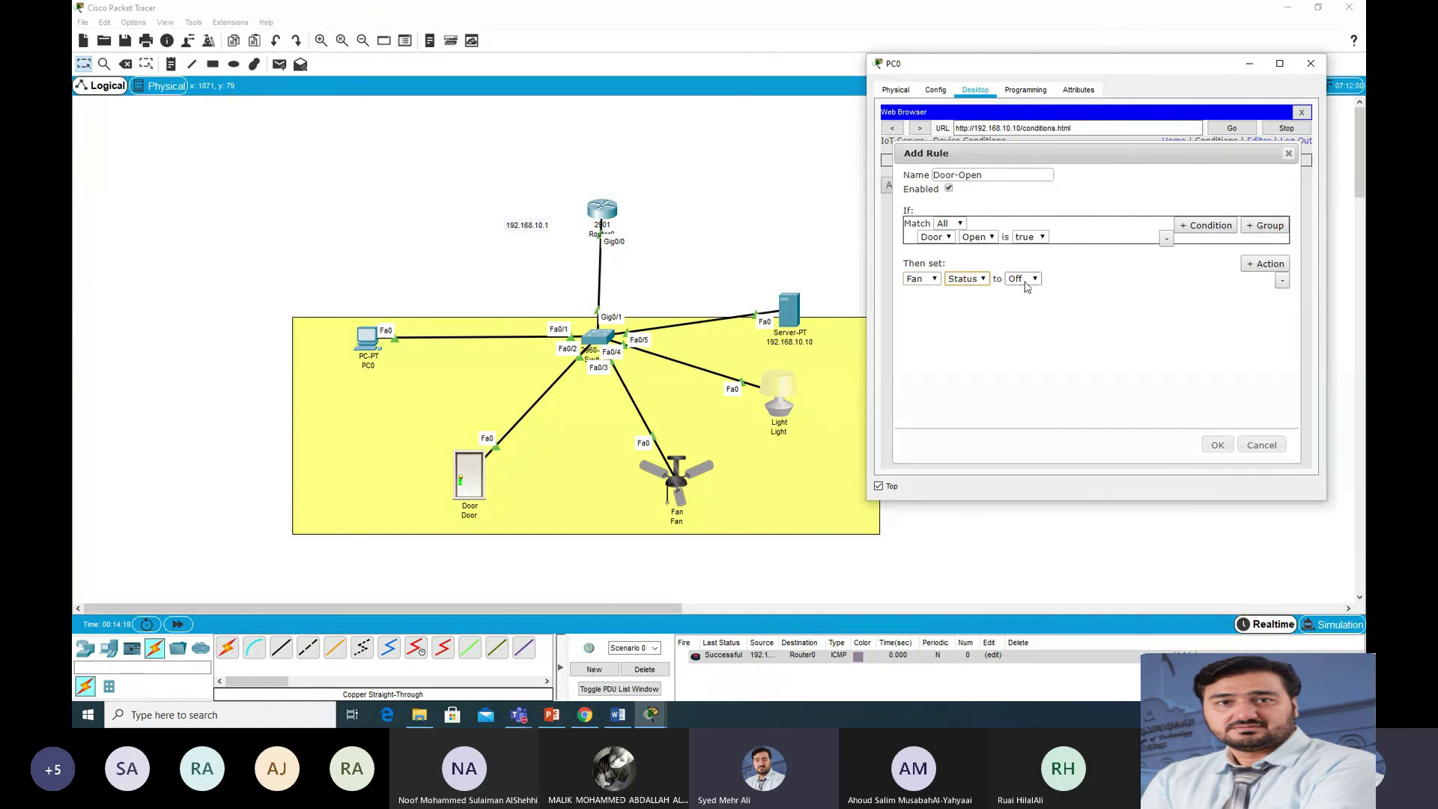
left_click(1023, 283)
left_click(1024, 317)
Add a second action setting Light Status On, then save the rule
left_click(1264, 264)
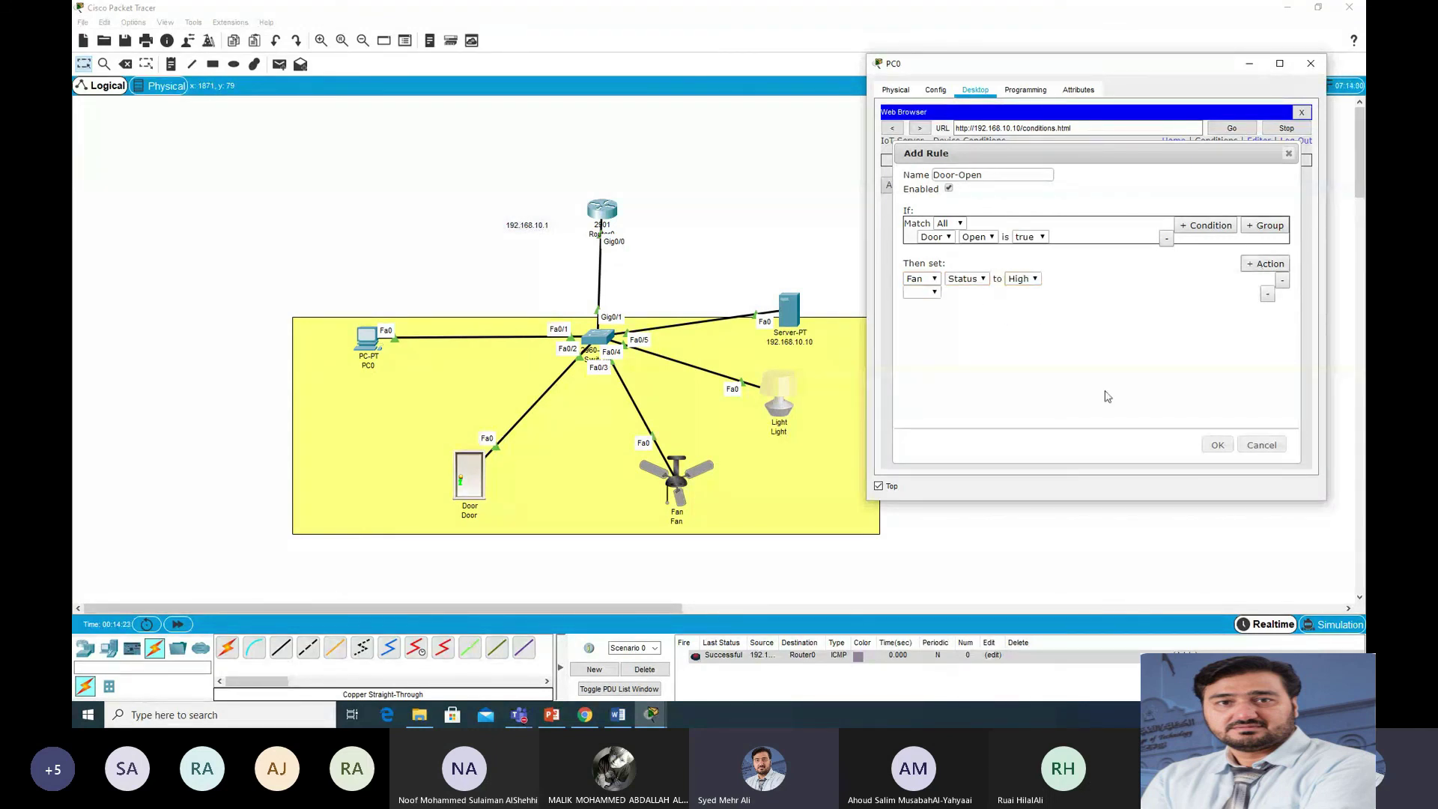
left_click(921, 292)
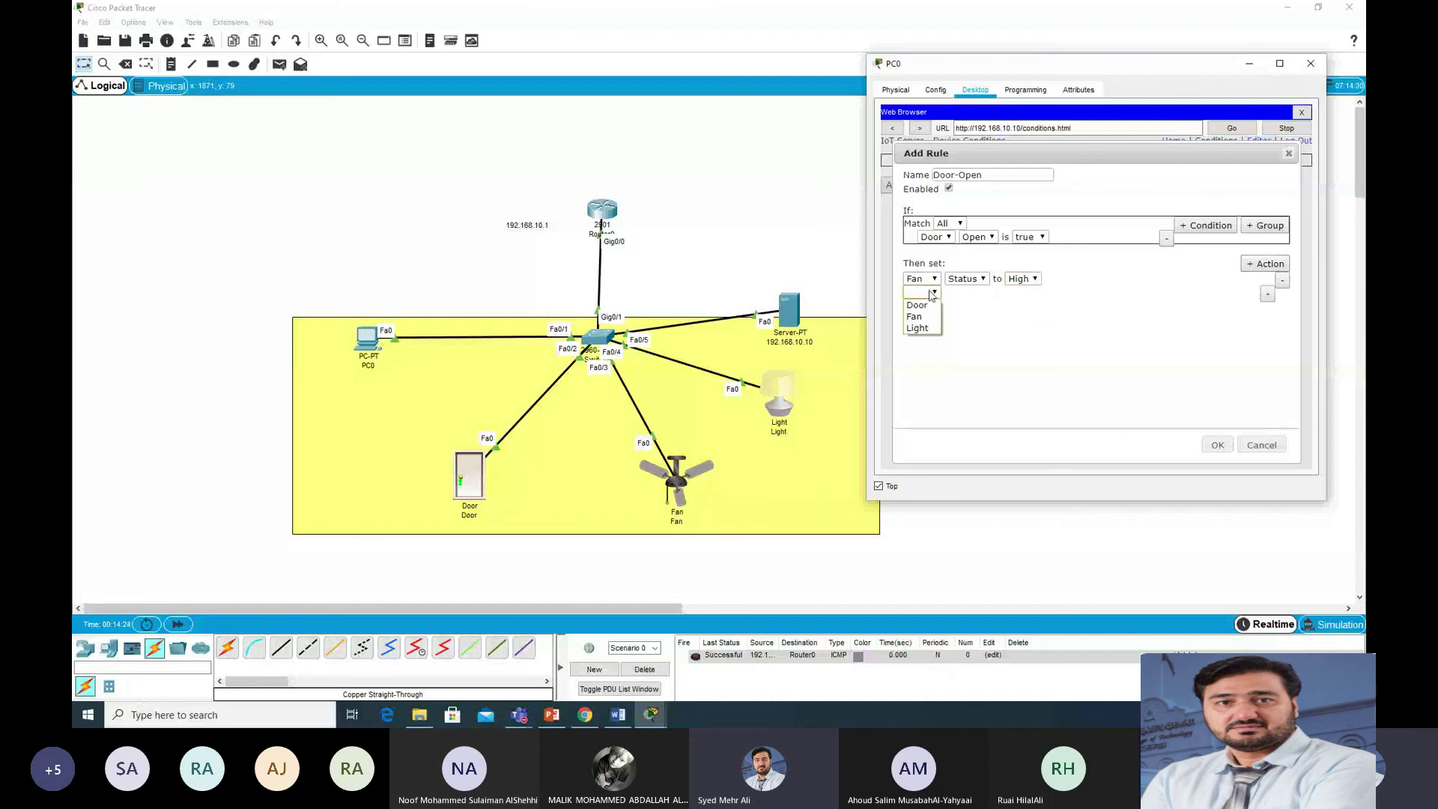
left_click(918, 328)
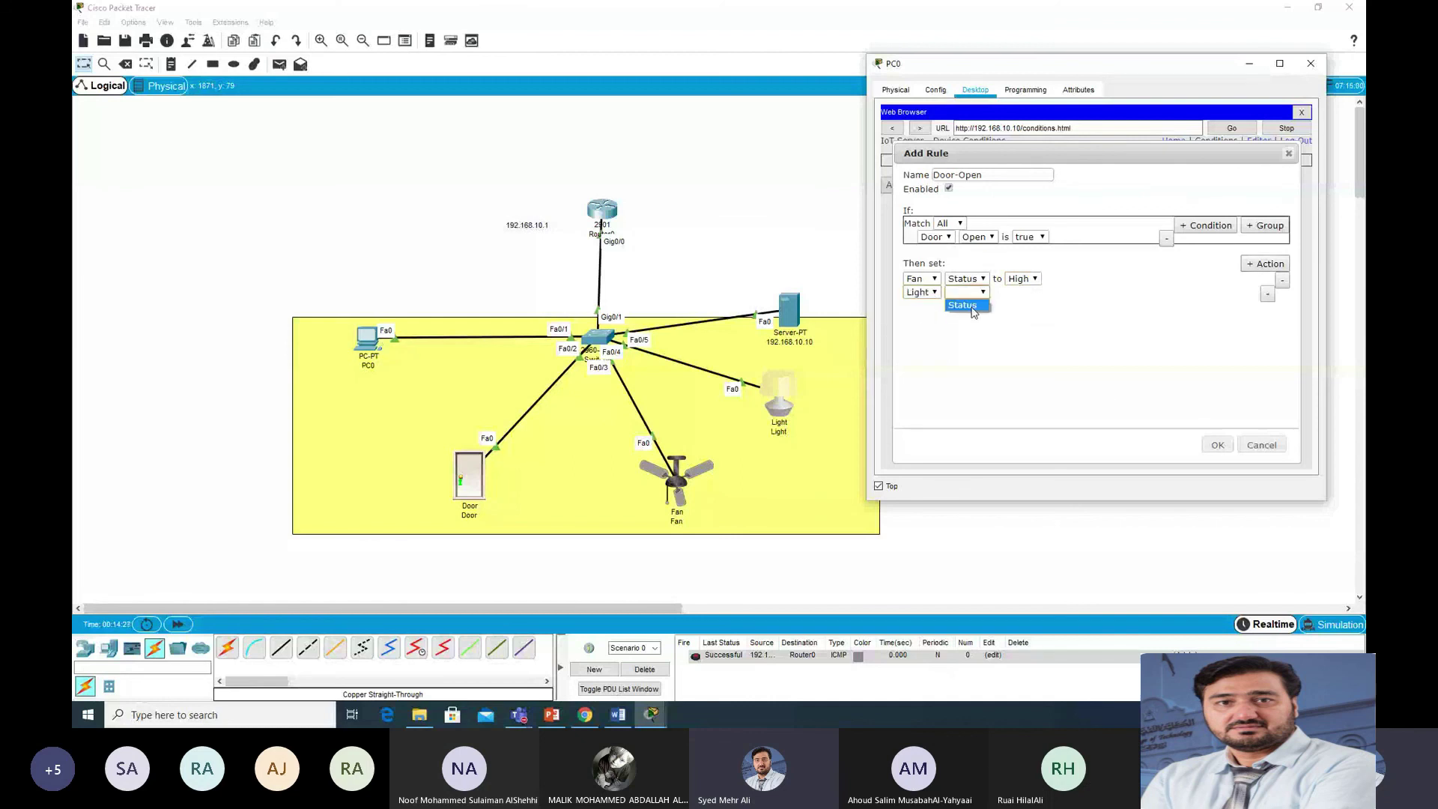
left_click(1019, 292)
left_click(1022, 325)
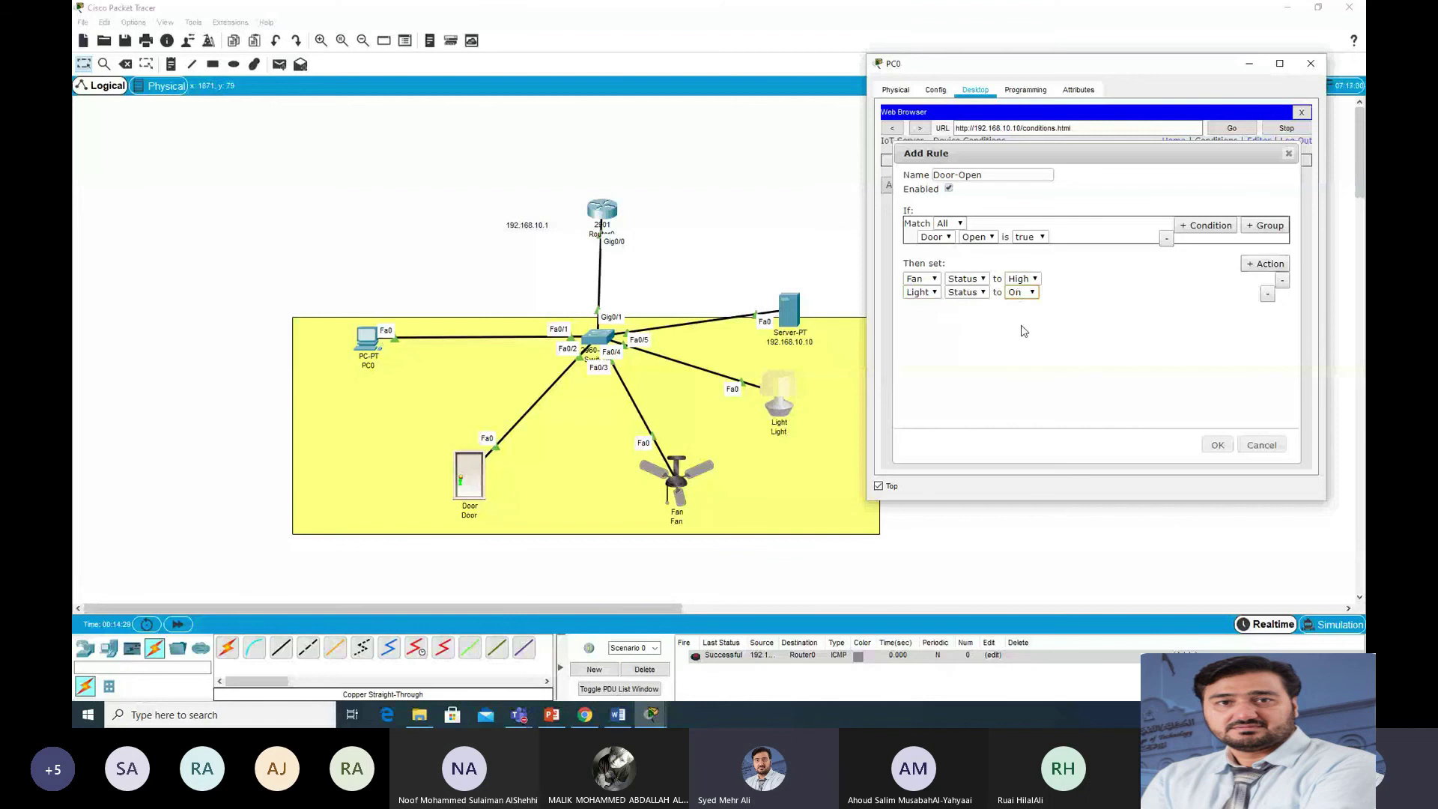
left_click(1217, 446)
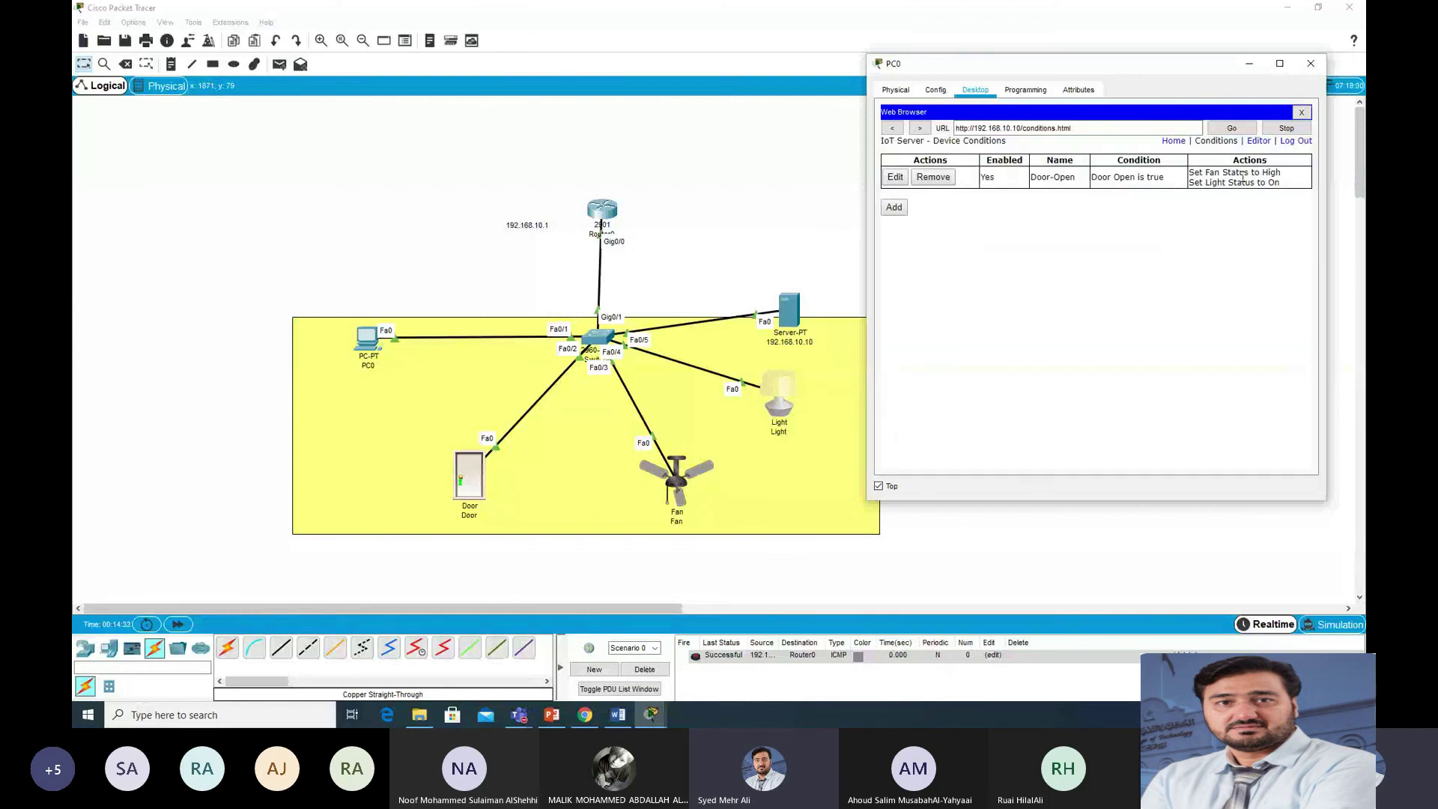
Add a rule named Door-CLose that triggers when Door Open is false
left_click(894, 207)
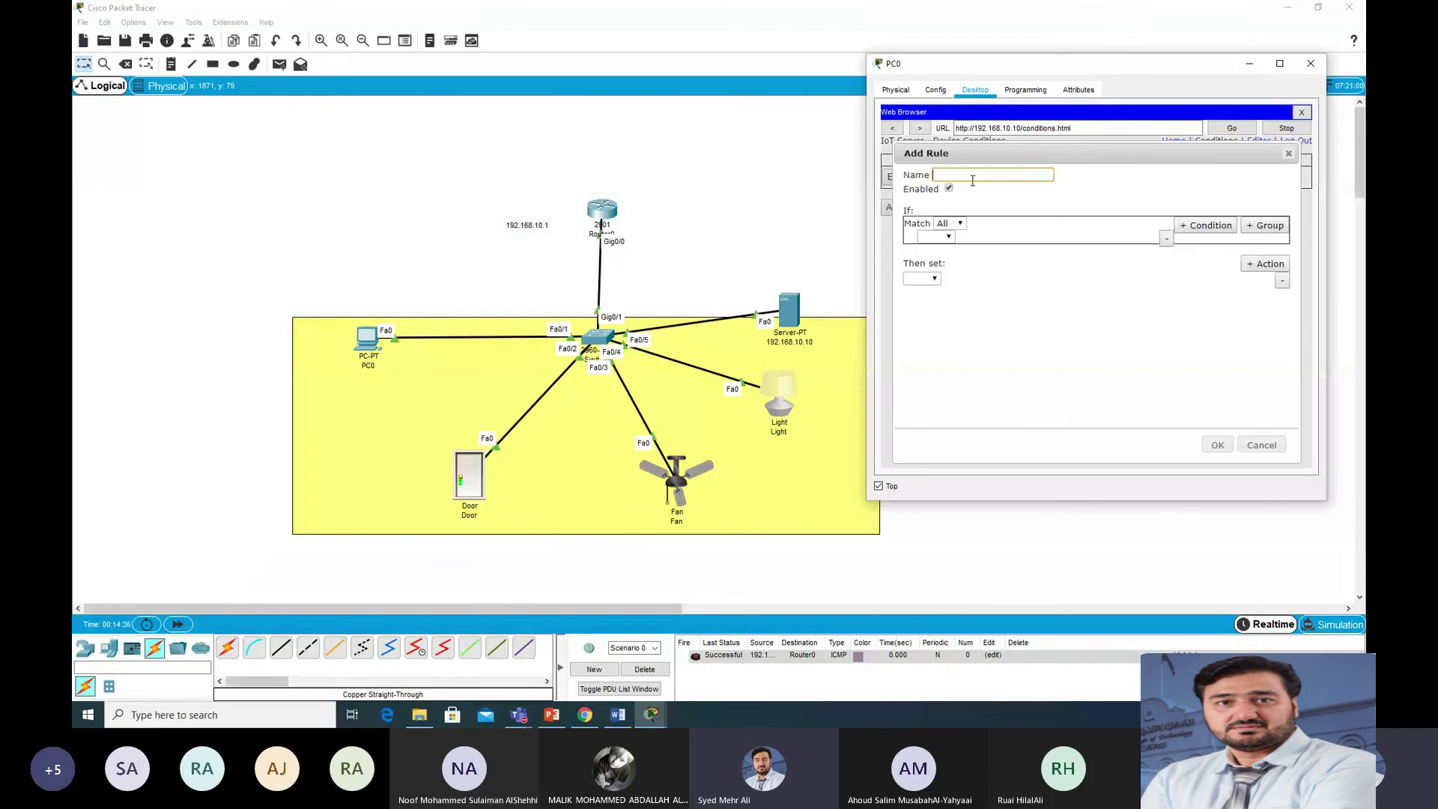
type("Door-CLose")
left_click(940, 236)
left_click(932, 251)
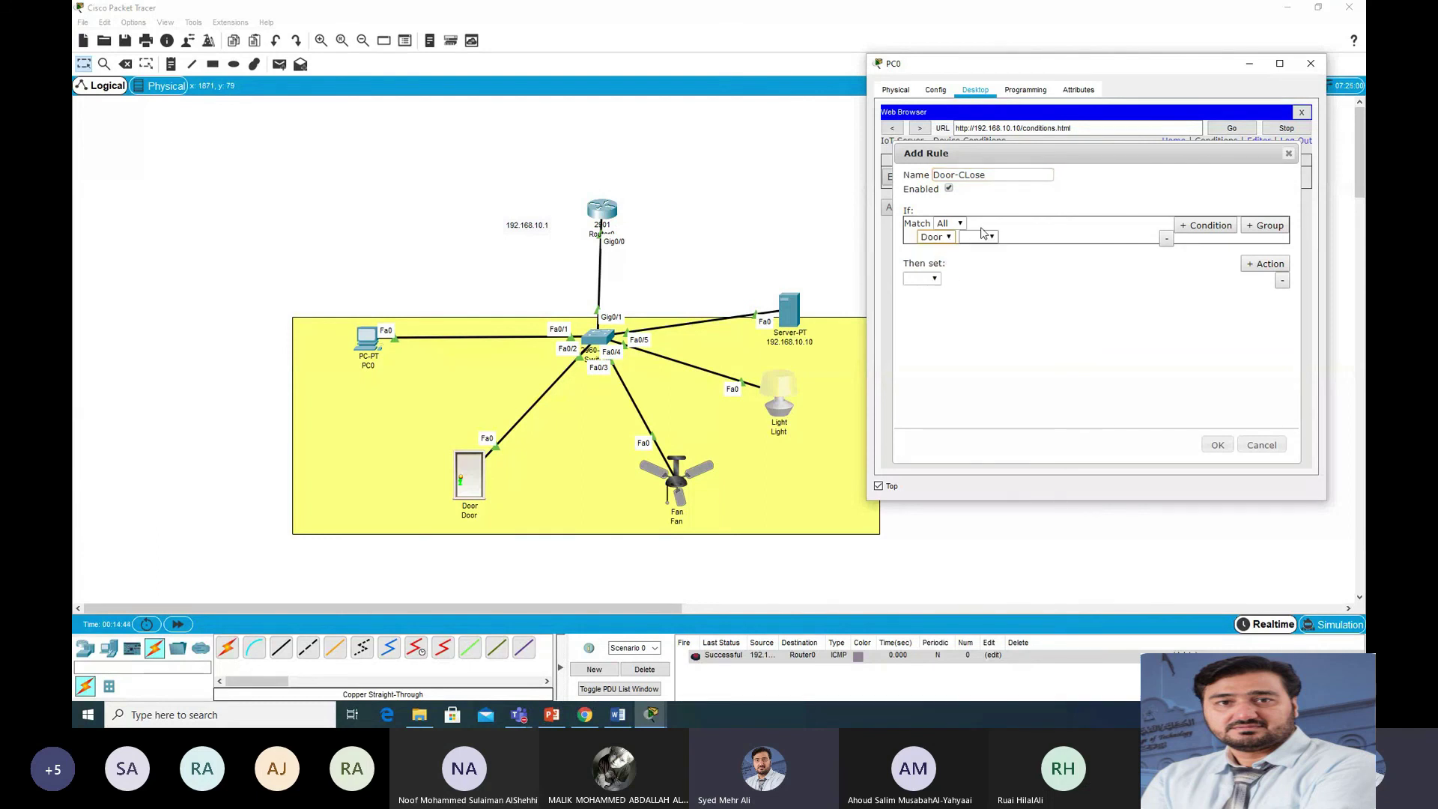
left_click(983, 238)
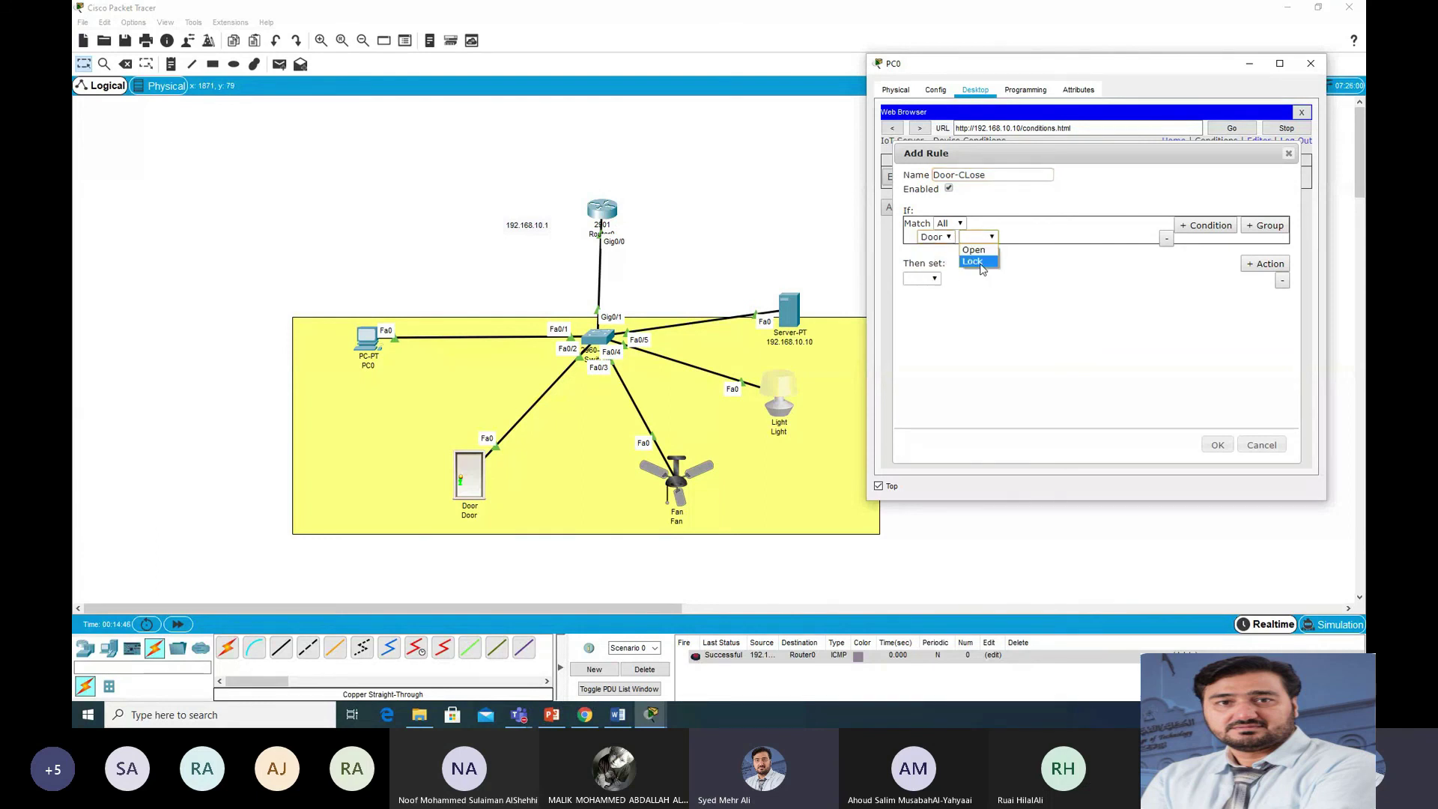
left_click(974, 250)
left_click(1030, 238)
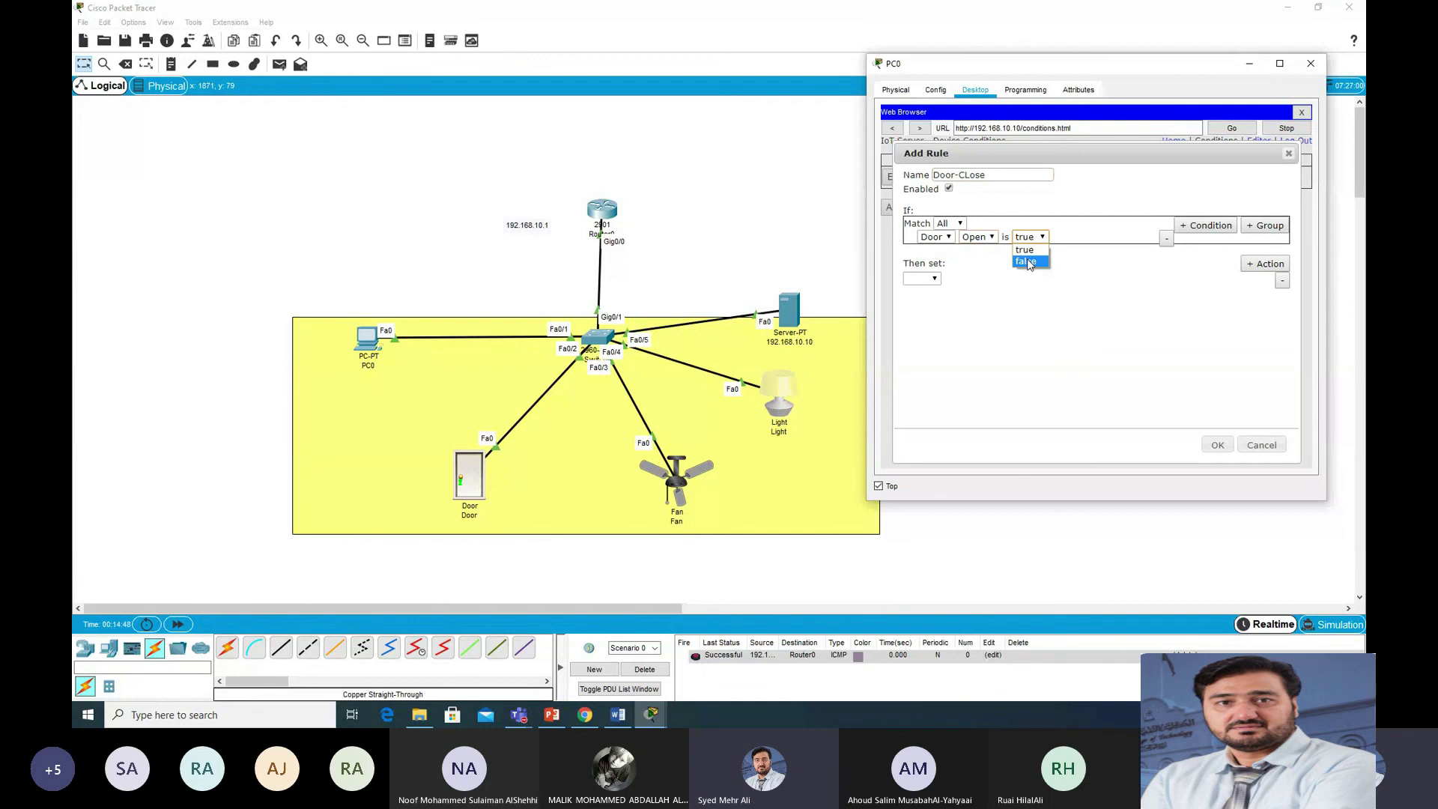
left_click(1028, 266)
Give Door-CLose the actions Fan Status Off and Light Status Off, then save it
left_click(933, 278)
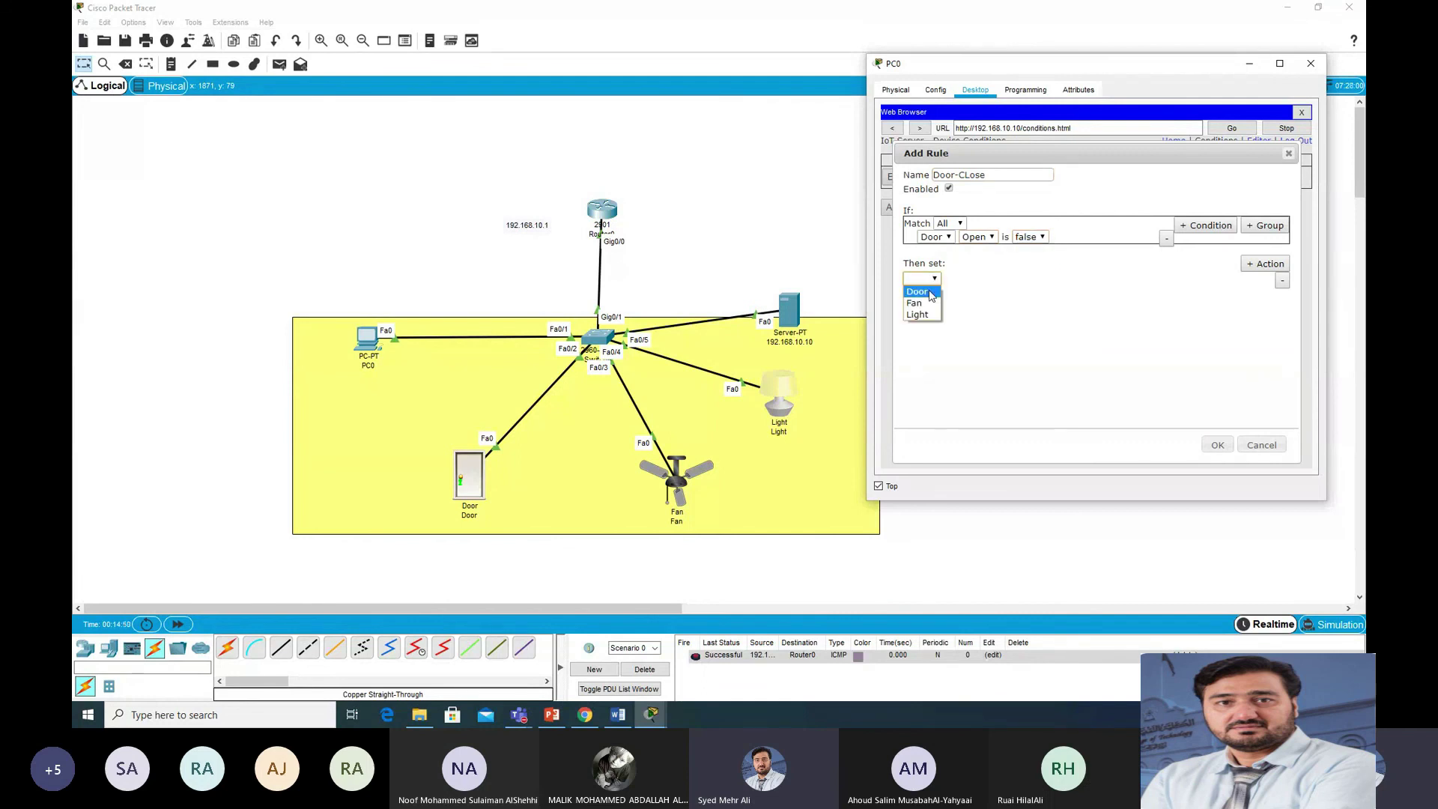
left_click(919, 305)
left_click(966, 279)
left_click(966, 292)
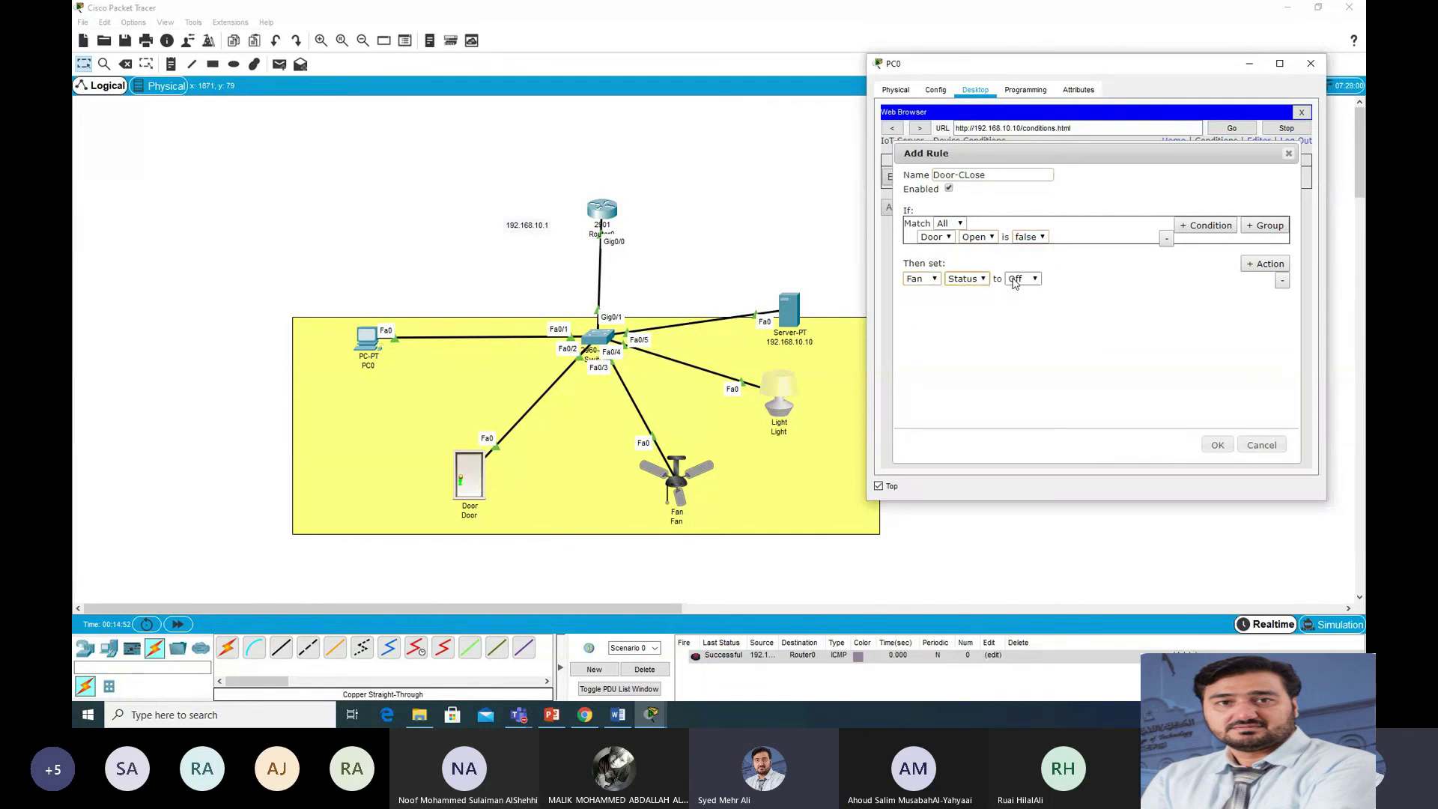
left_click(1267, 265)
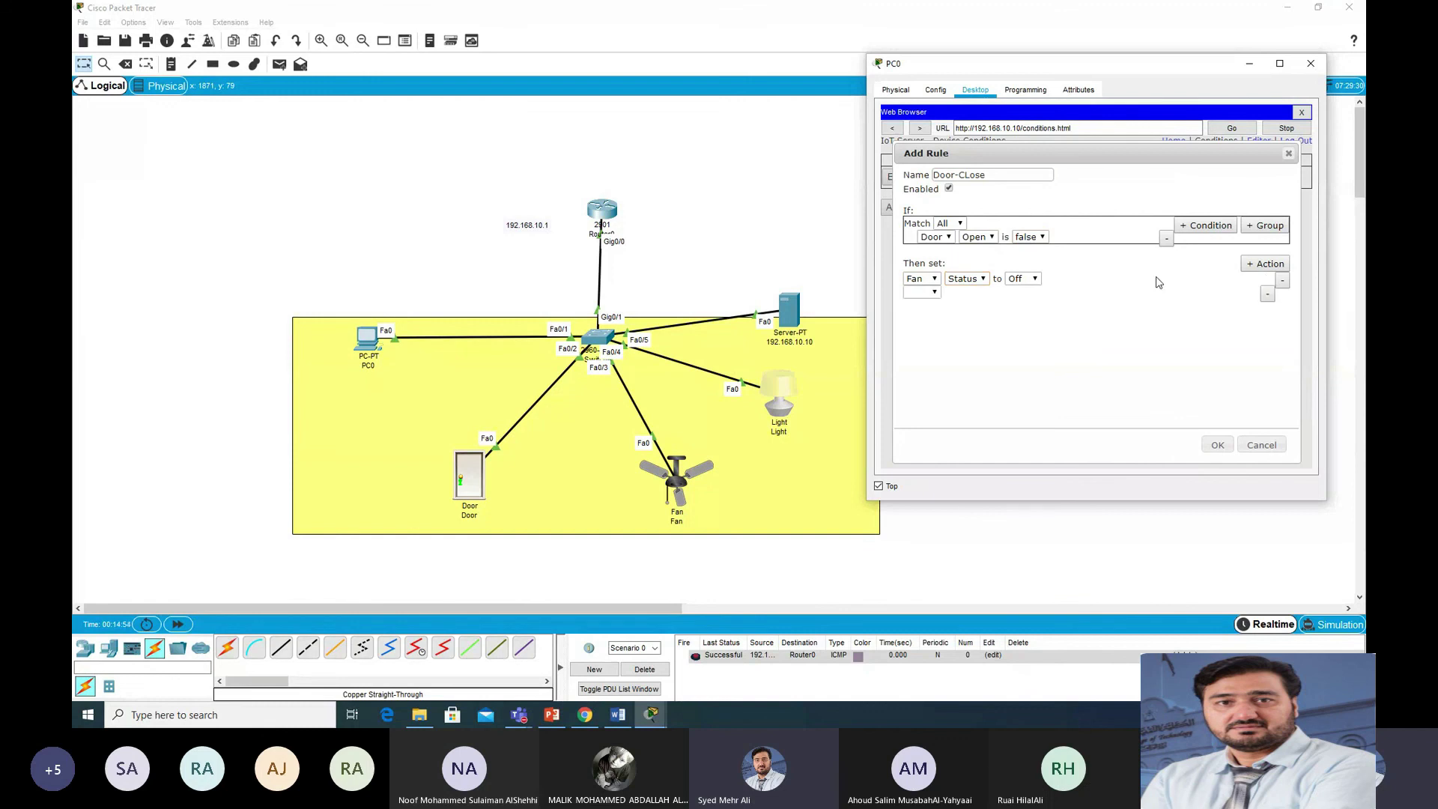
left_click(922, 292)
left_click(916, 327)
left_click(965, 292)
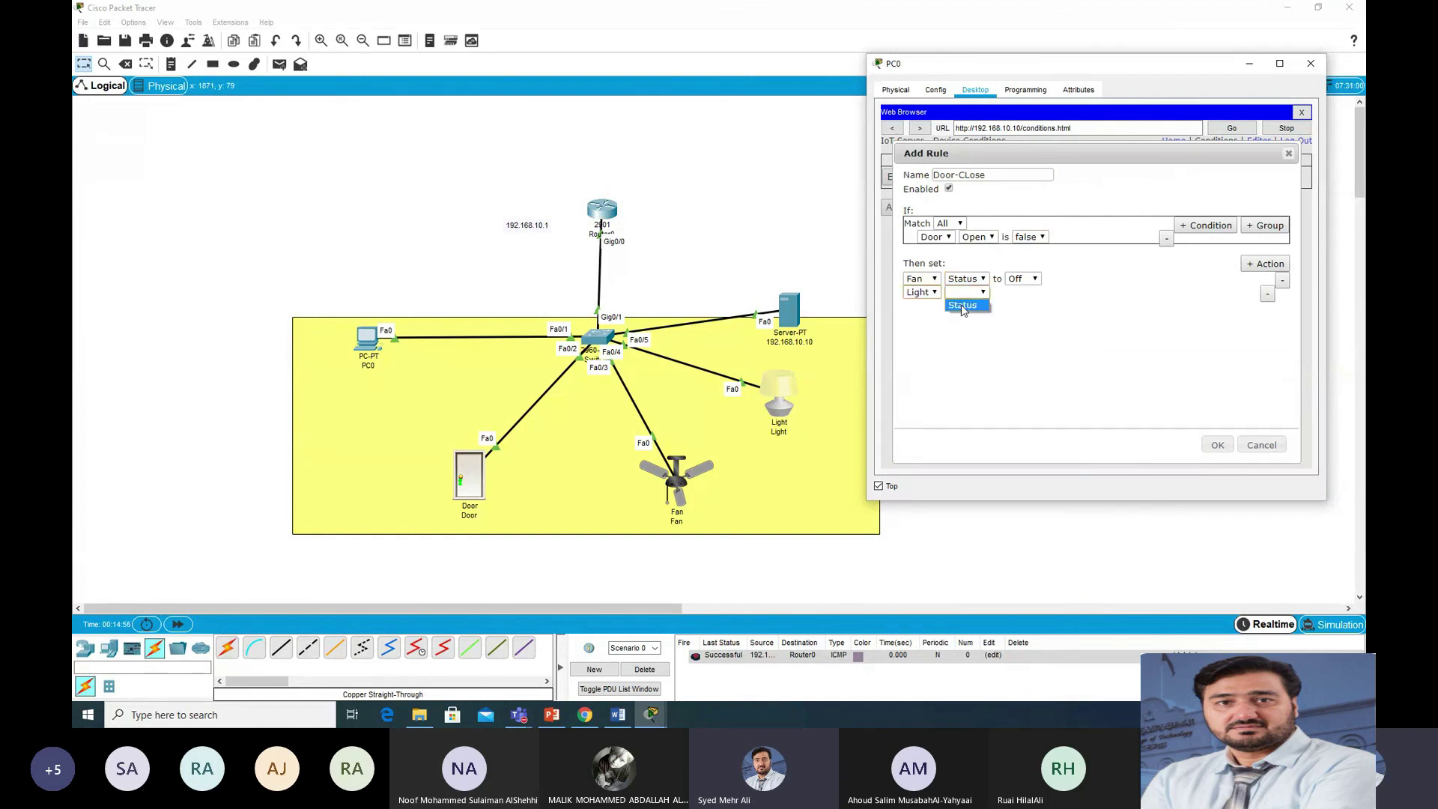
left_click(963, 306)
left_click(1214, 444)
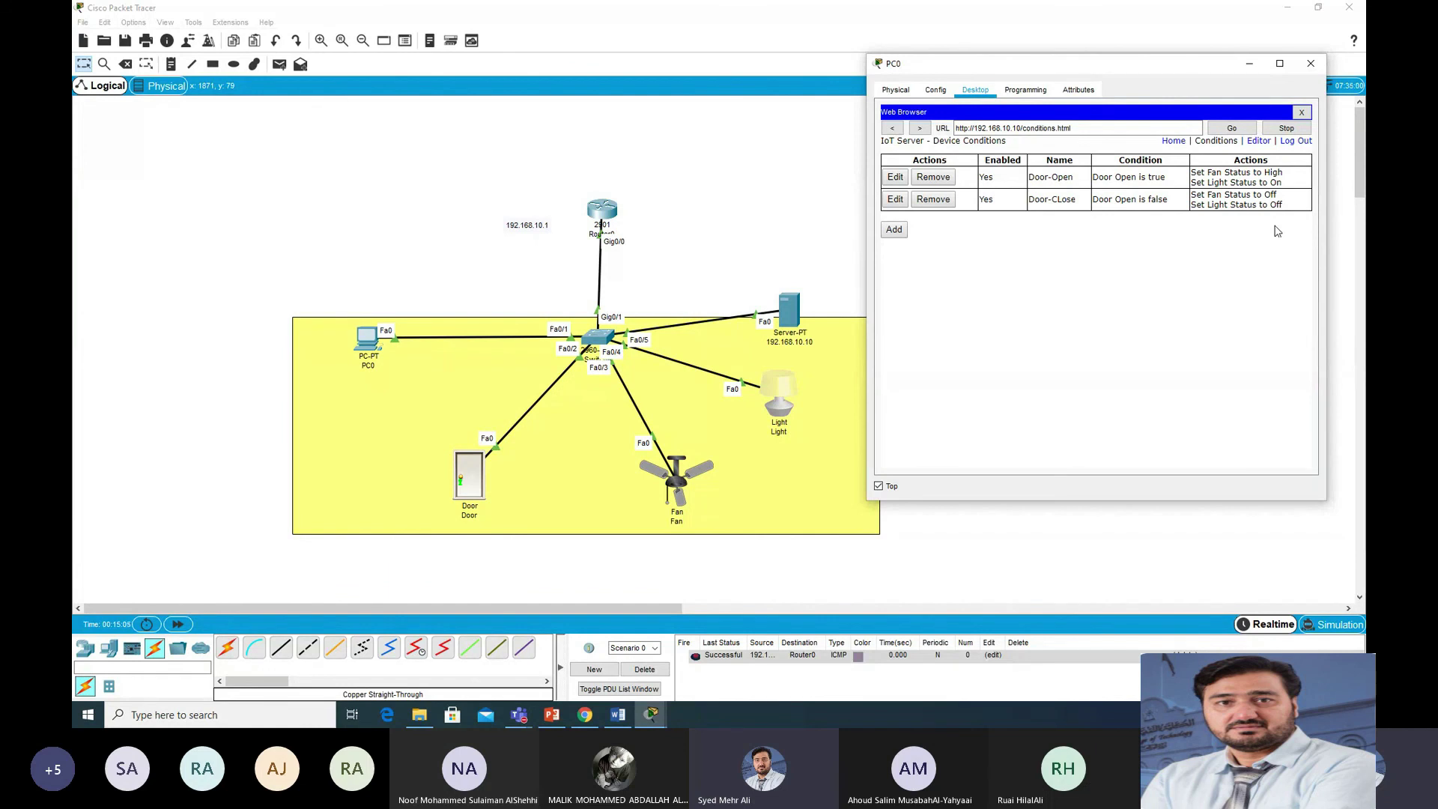
Show the IoT server's devices page with the Door, Fan and Light controls expanded
left_click(1173, 142)
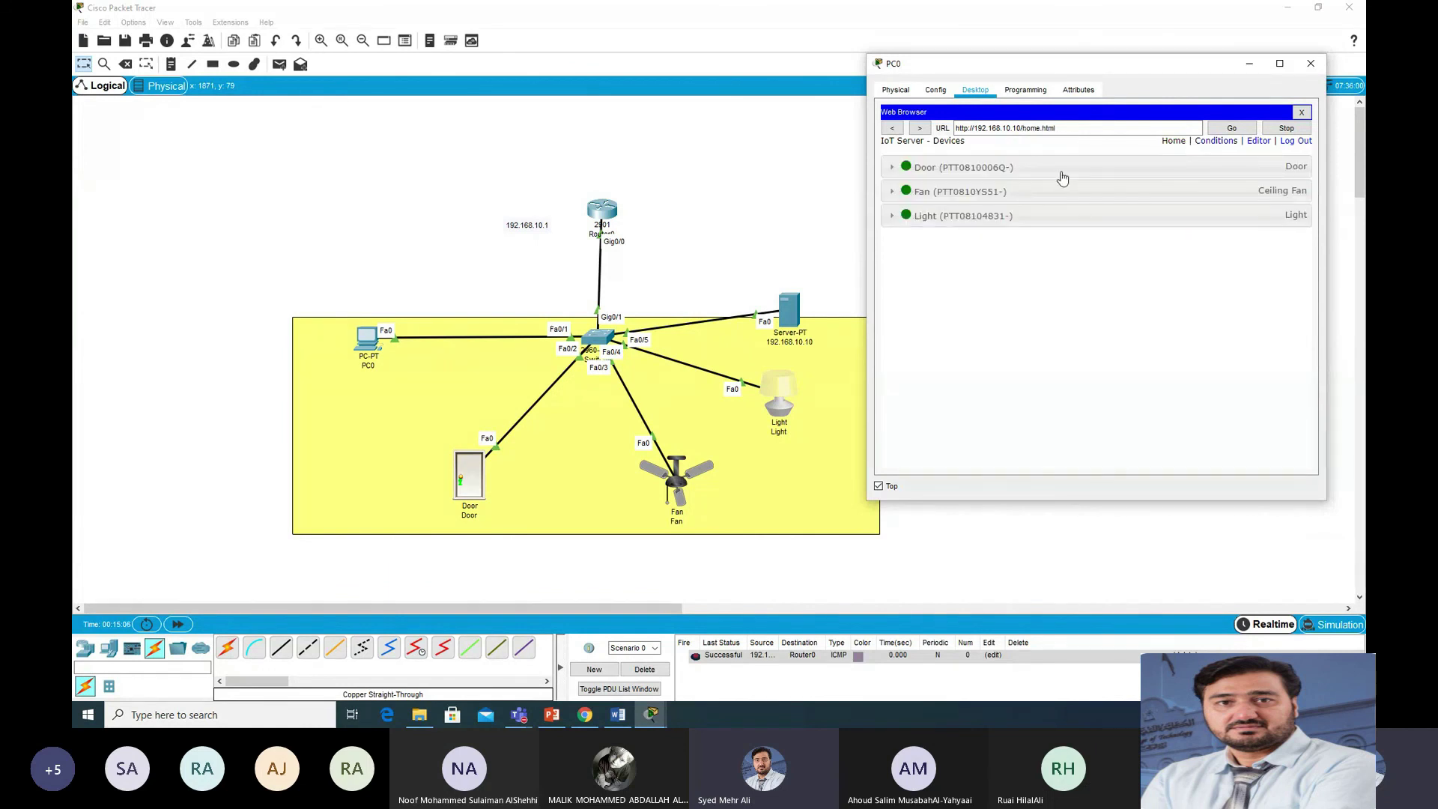
left_click(917, 167)
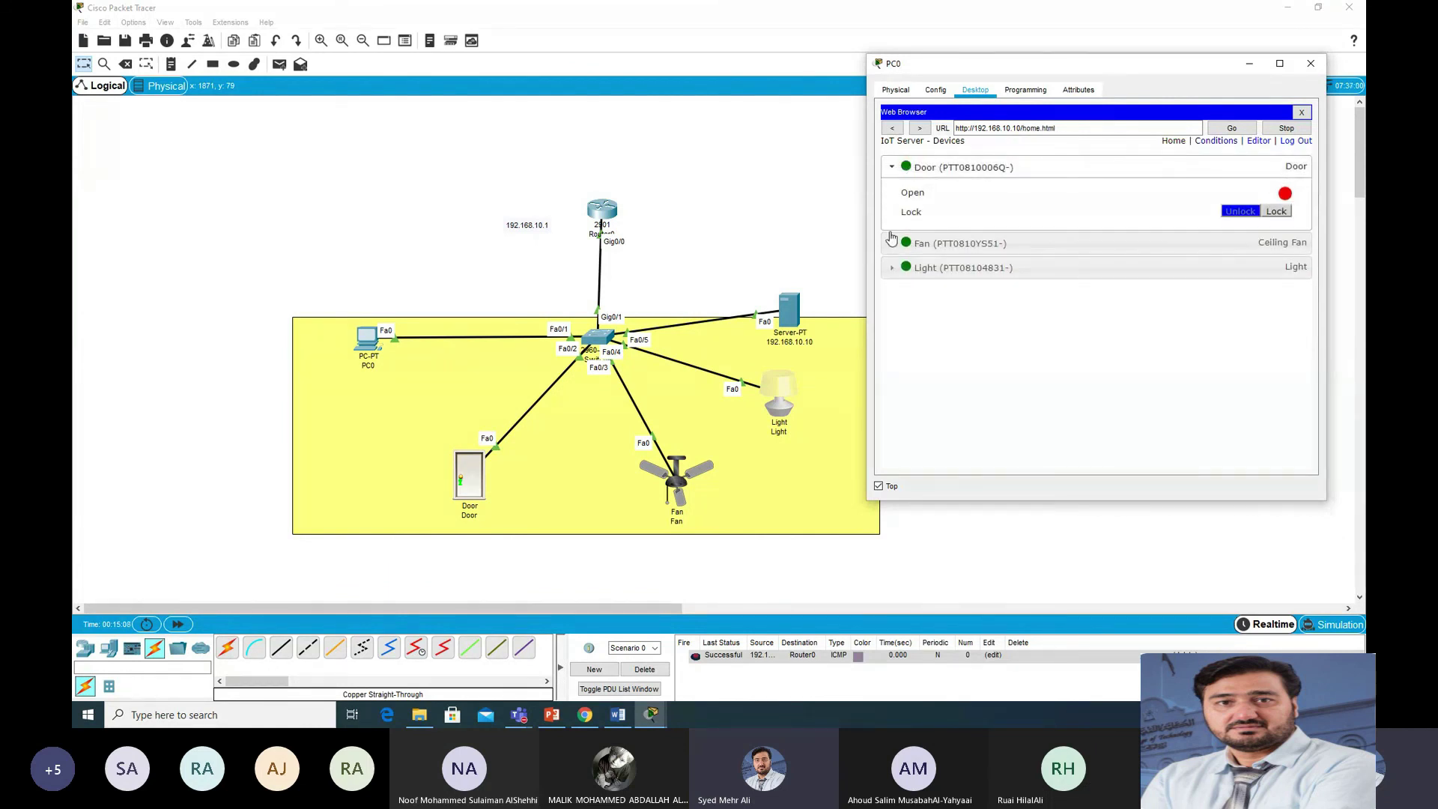
left_click(898, 244)
left_click(902, 302)
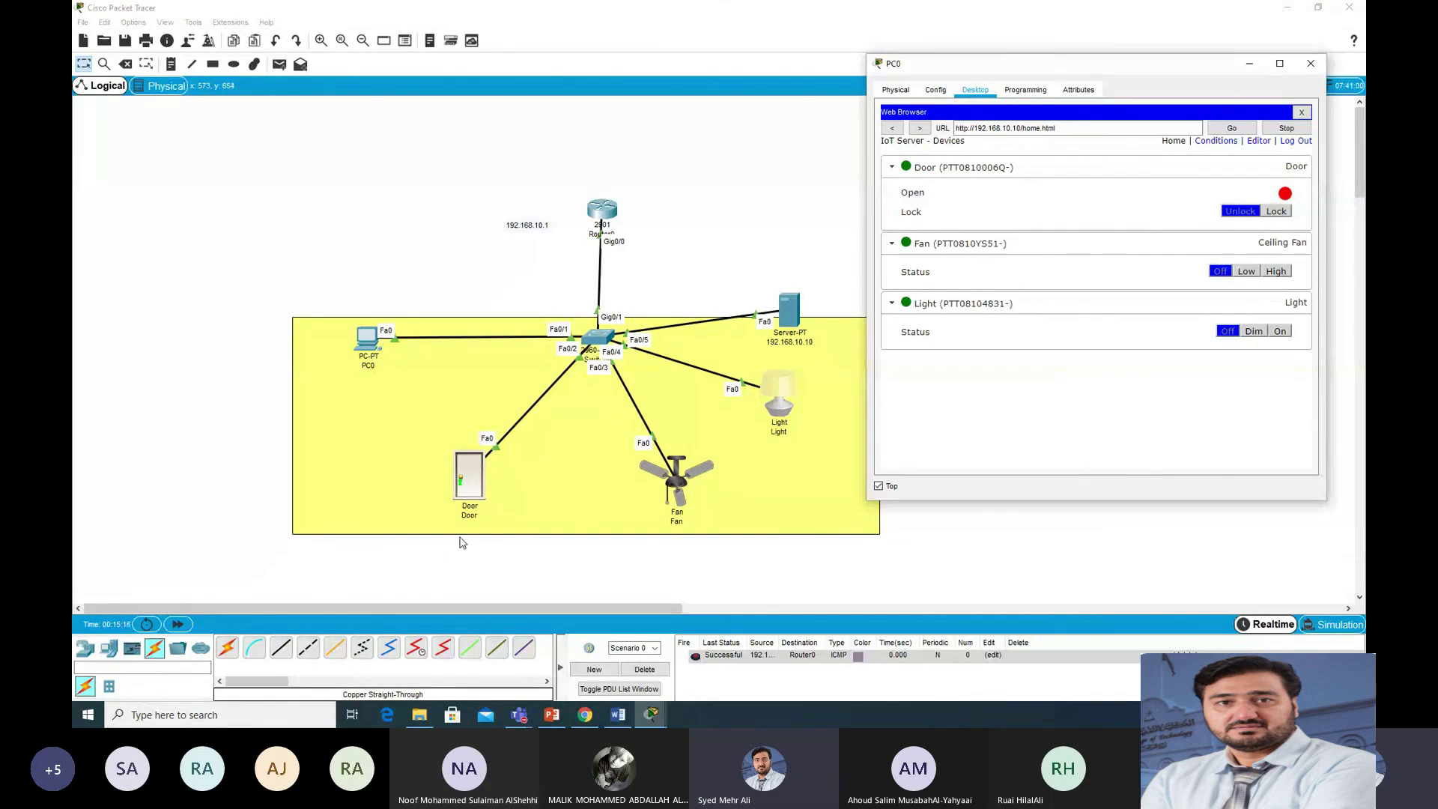
Open the door to trigger Door-Open, then close it to trigger Door-CLose
left_click(471, 482, "alt")
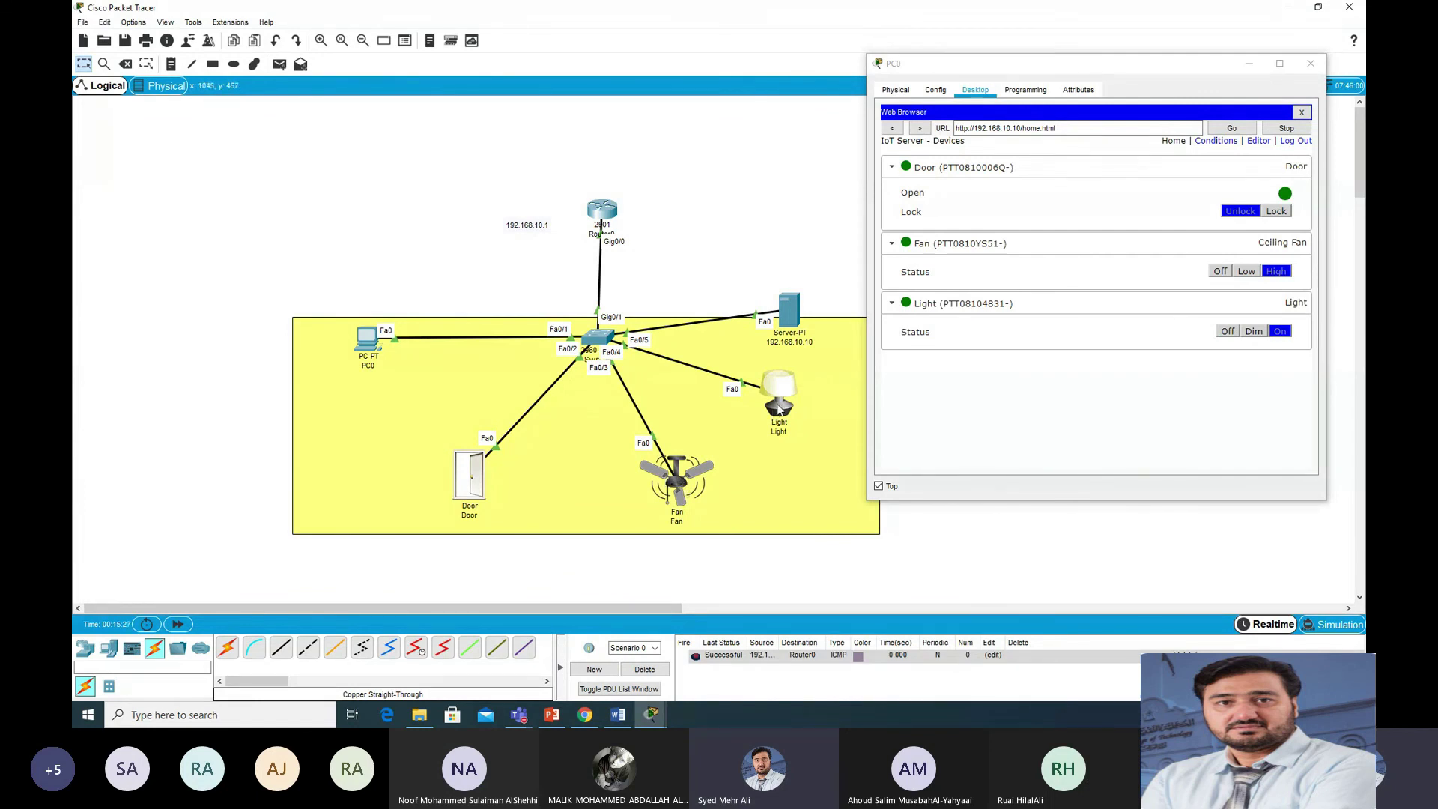
mouse_move(780, 410)
mouse_move(473, 480)
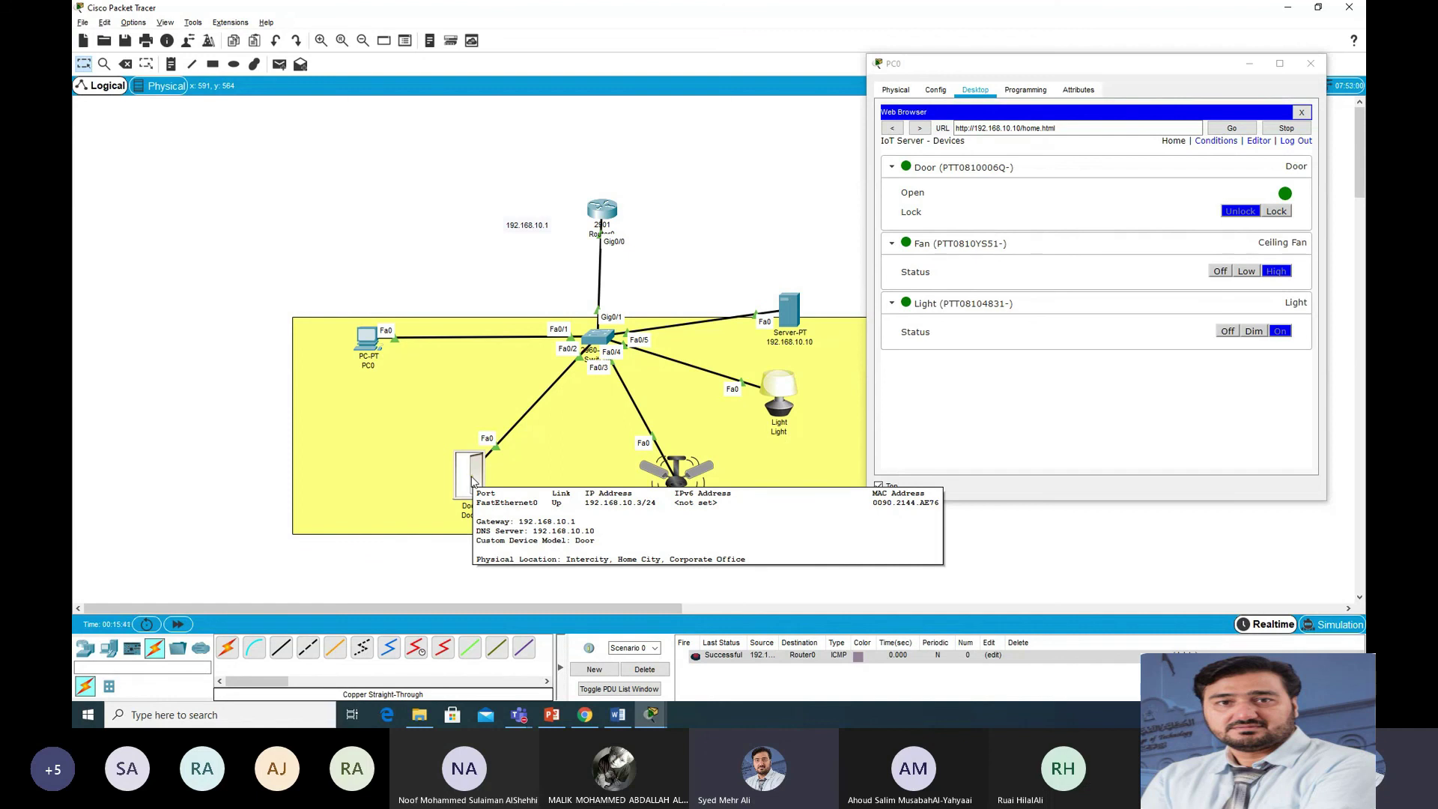
left_click(473, 480, "alt")
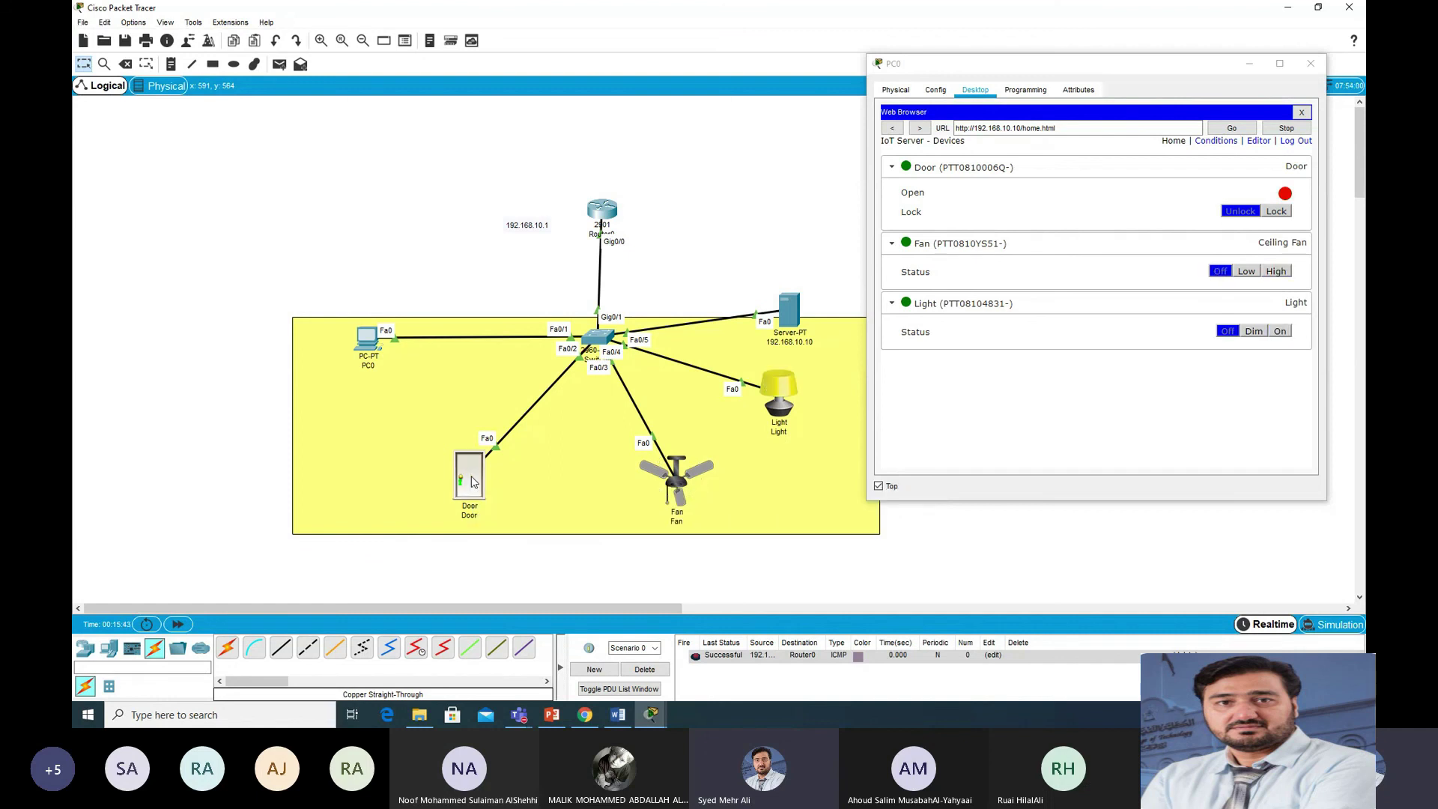